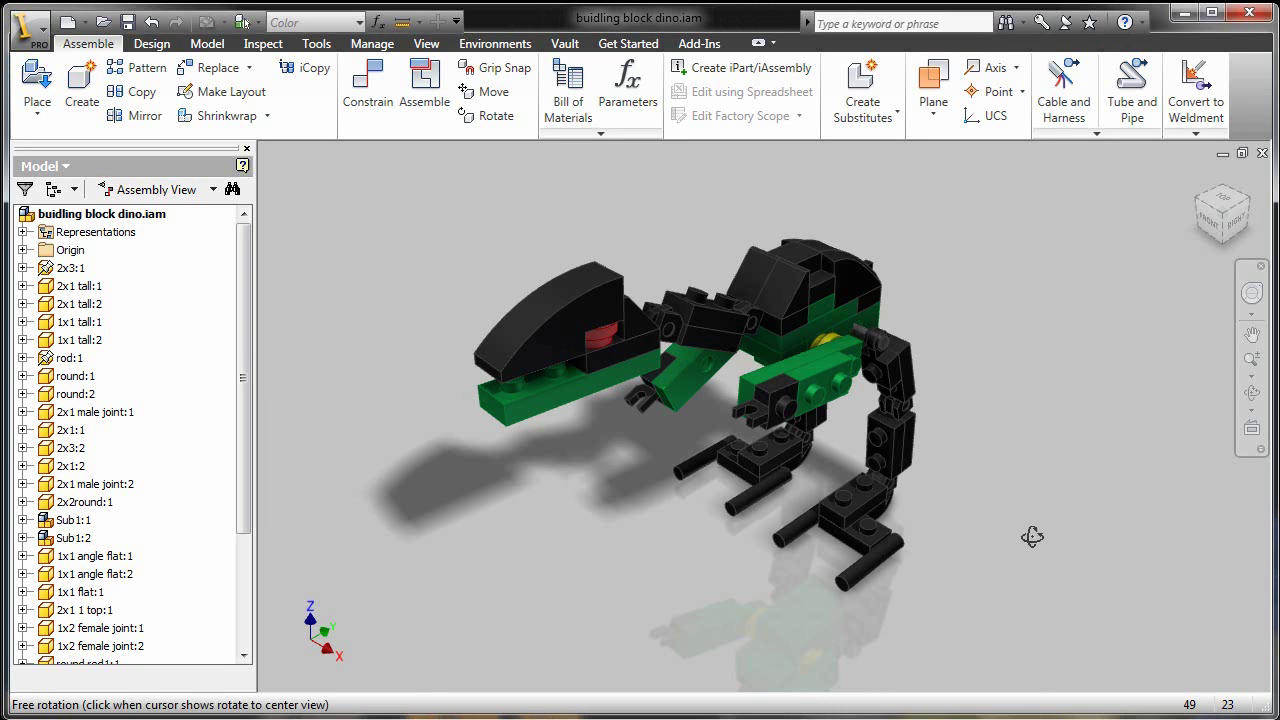
- Tilt the dinosaur's head downward in the assembly and try moving both front arms
left_click_drag(810, 522, 1040, 525)
key("Escape")
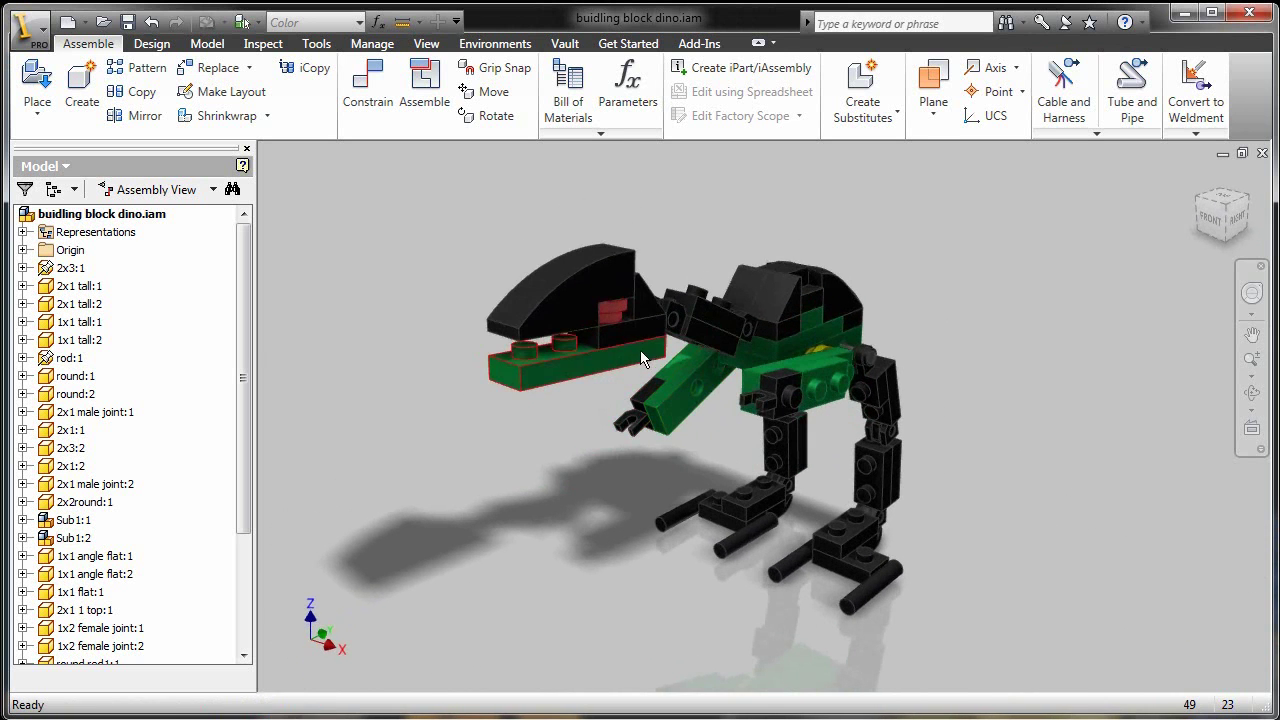
left_click_drag(641, 360, 688, 341)
mouse_move(814, 391)
left_mouse_down()
mouse_move(811, 446)
mouse_move(798, 390)
left_mouse_up()
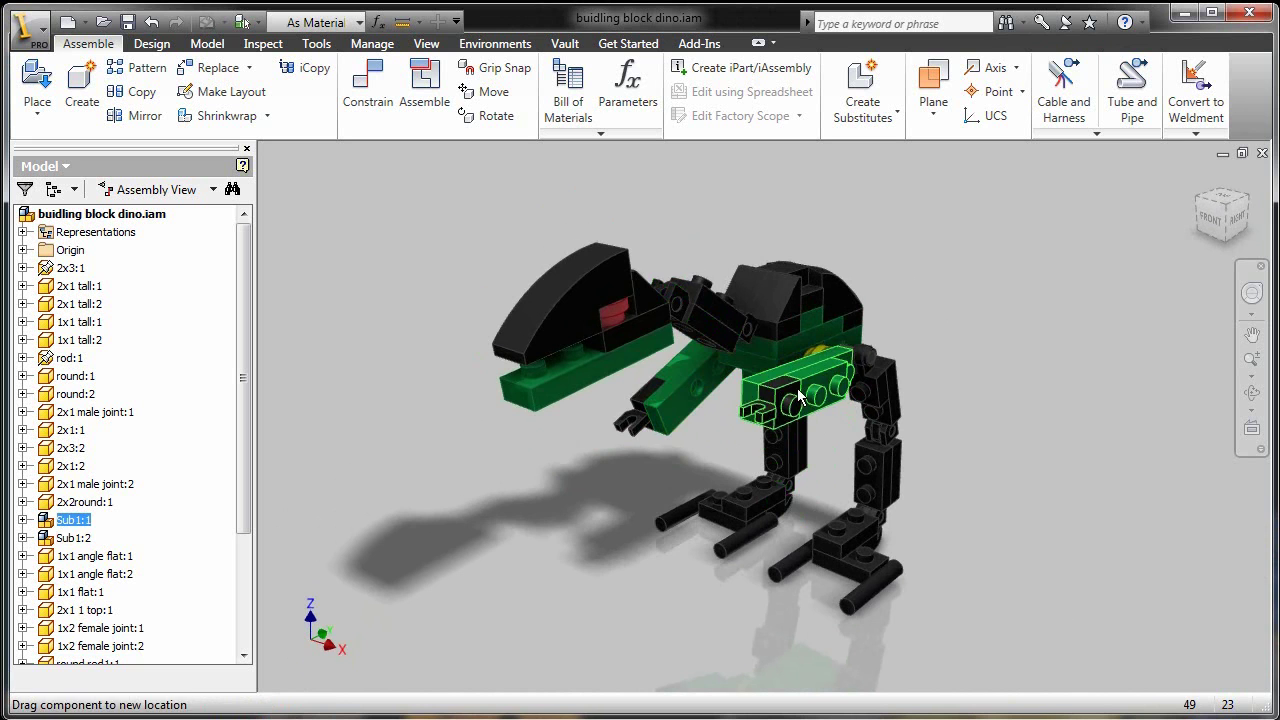
mouse_move(677, 410)
left_mouse_down()
mouse_move(671, 394)
mouse_move(680, 408)
left_mouse_up()
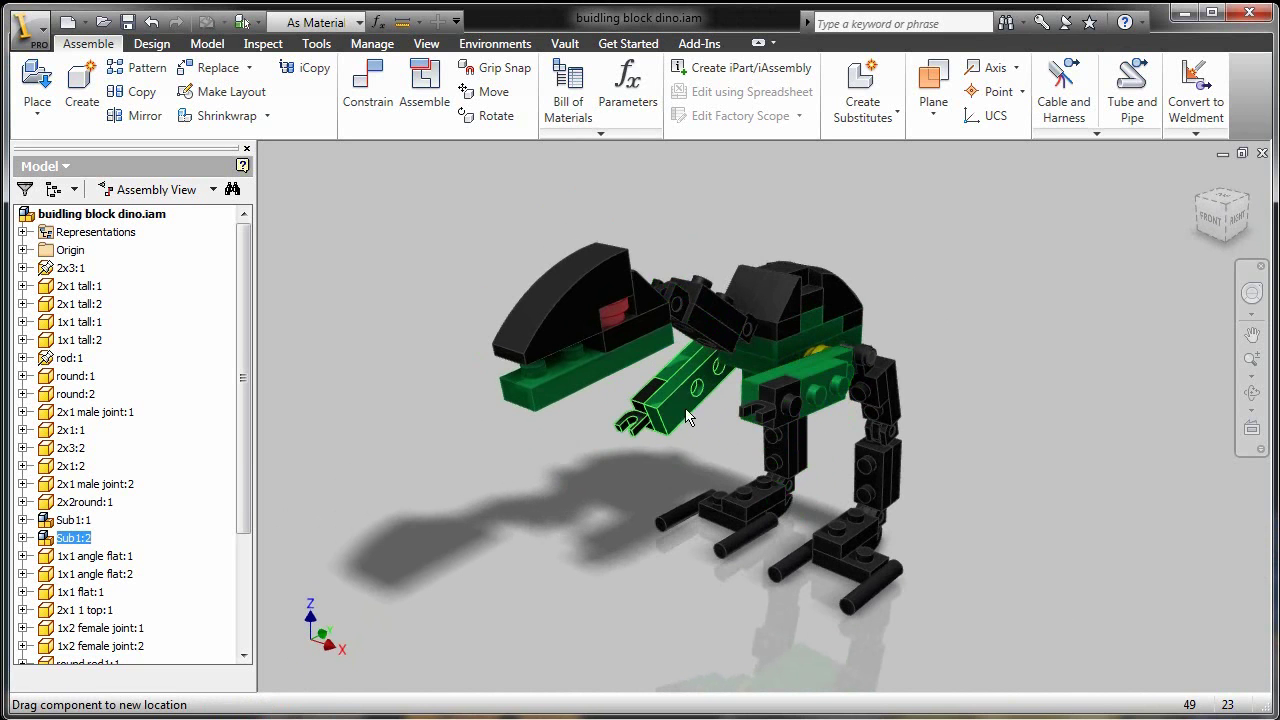
left_click(1040, 311)
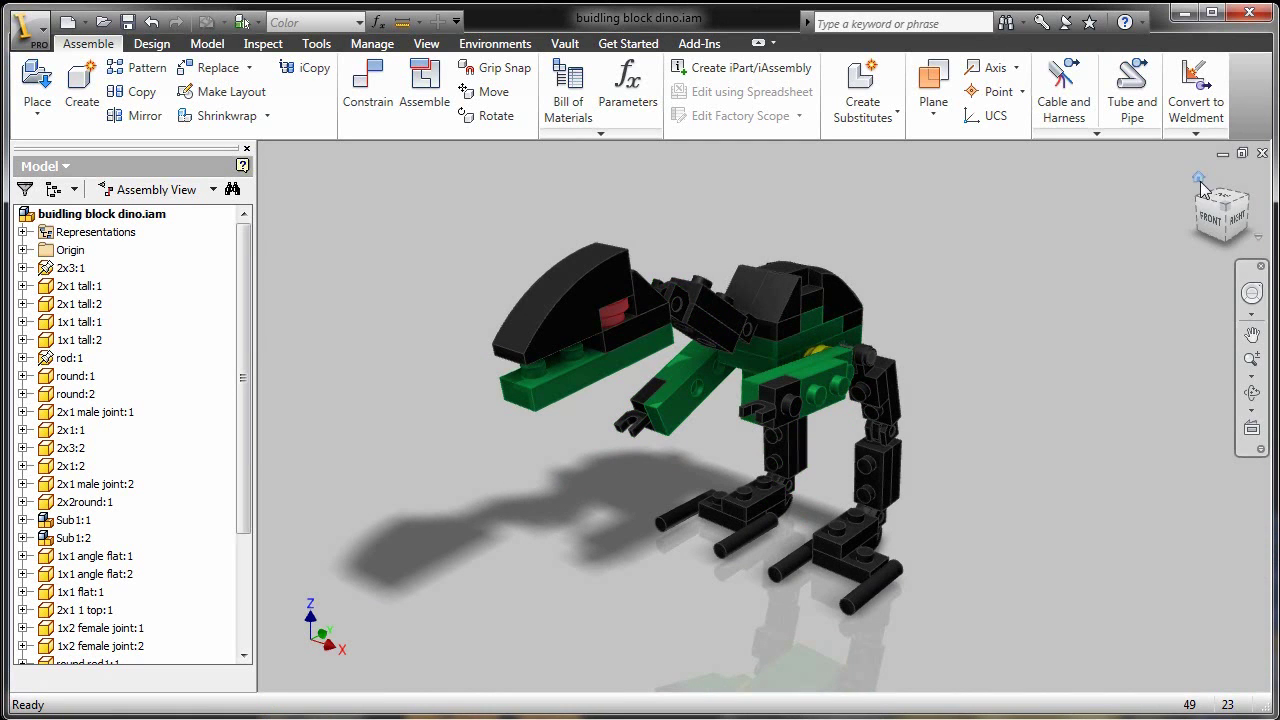
middle_click_drag(1146, 345, 1097, 383, "shift")
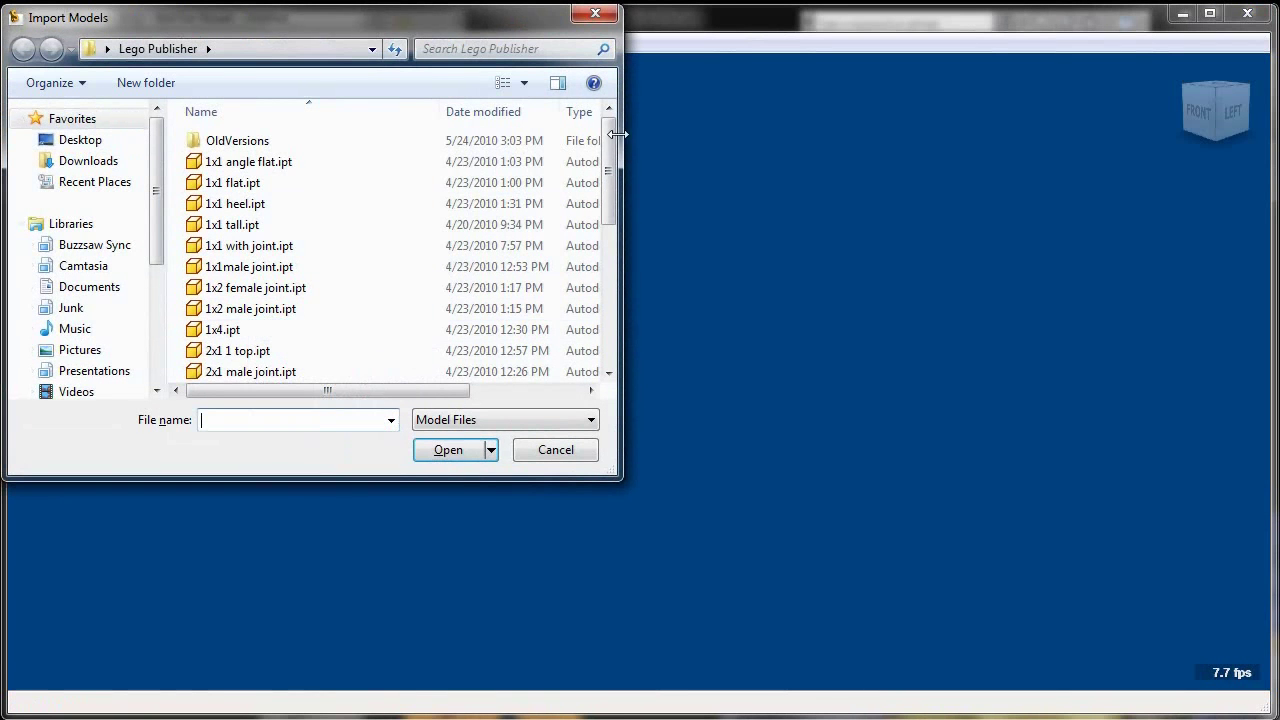
- In Autodesk Showcase, import the assembly buidling block dino.iam using the 001-All-Purpose conversion settings
left_click_drag(611, 140, 611, 330)
left_click(268, 202)
left_click(448, 450)
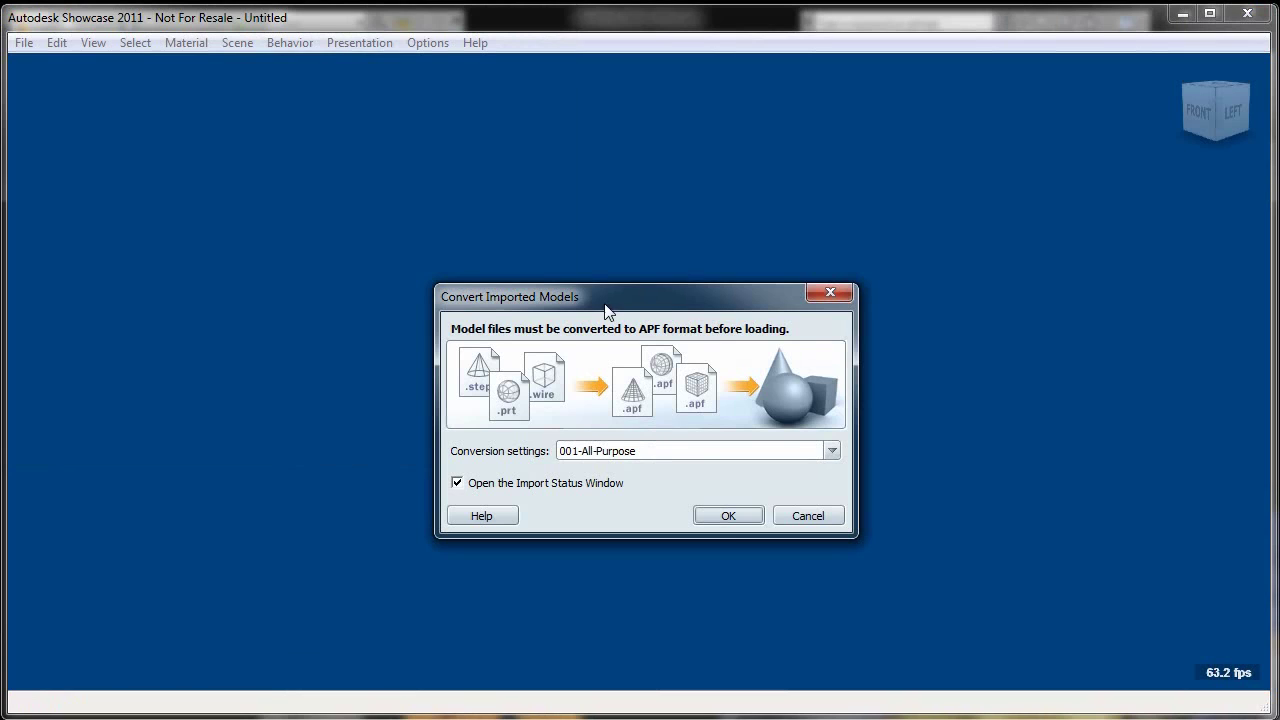
left_click(730, 515)
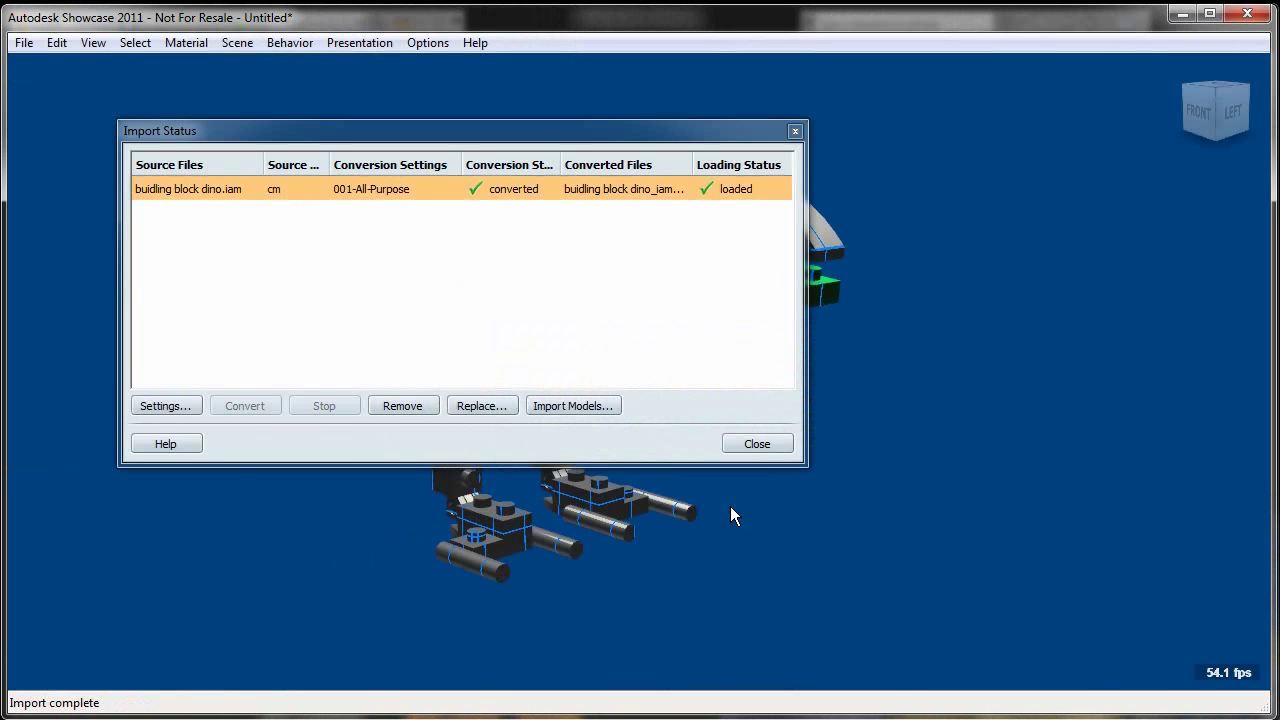
left_click(755, 444)
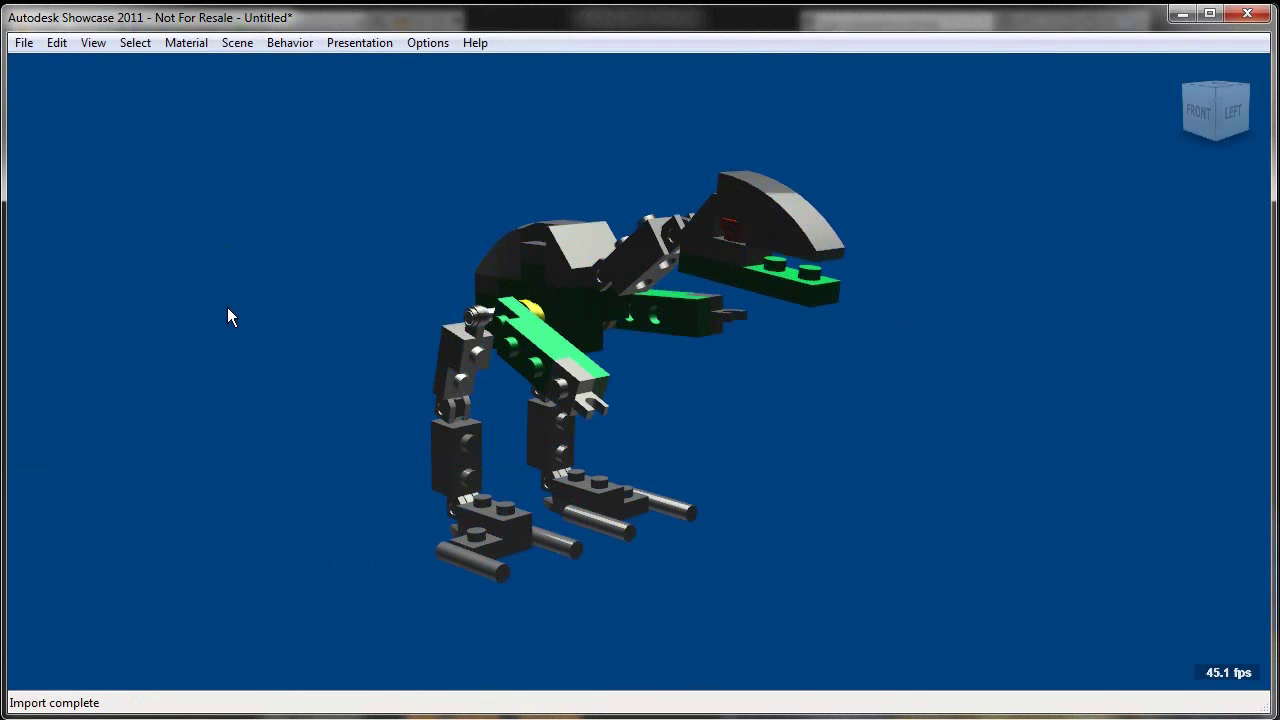
- Try the ID Box environment on the scene and settle on the ID Tech environment
key("e")
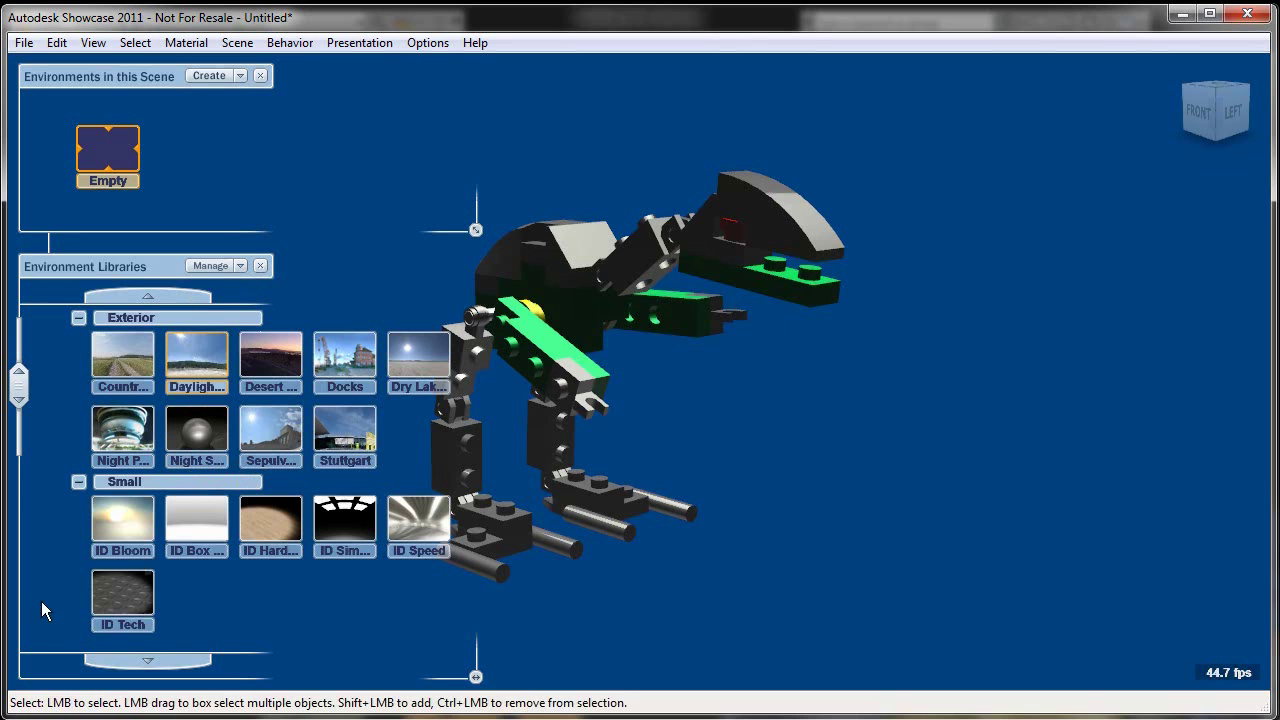
double_click(191, 517)
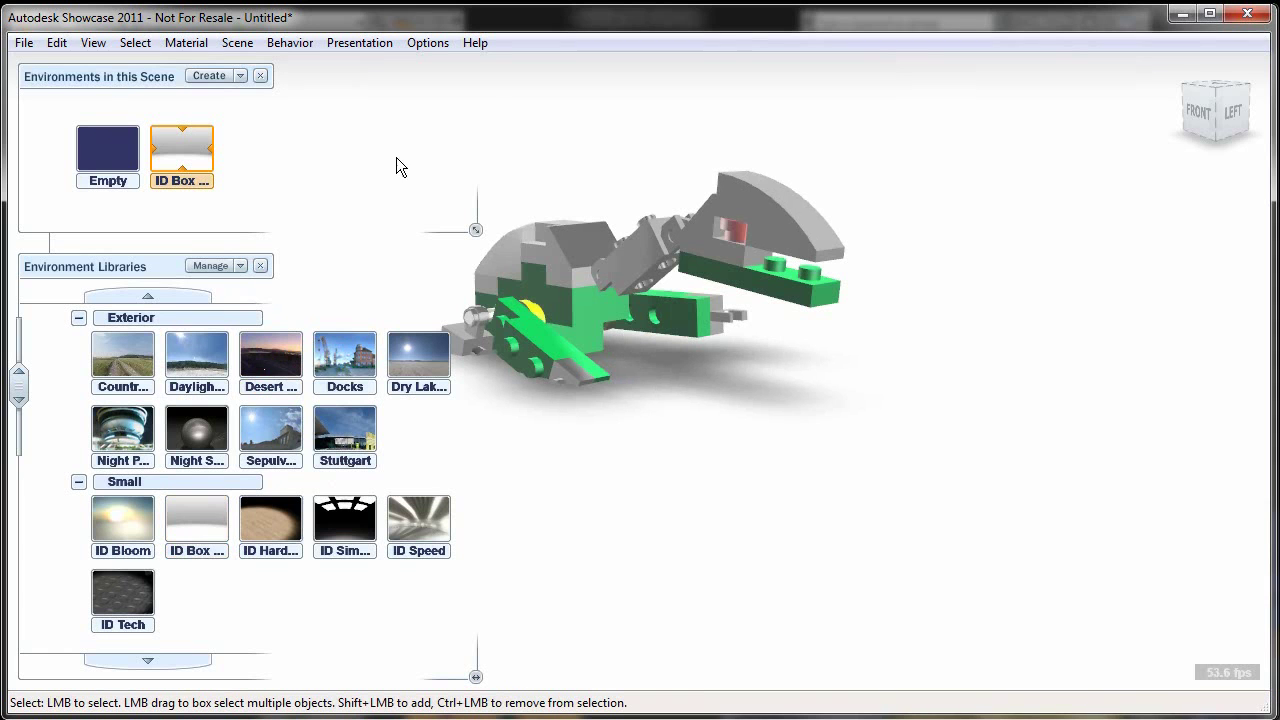
double_click(122, 595)
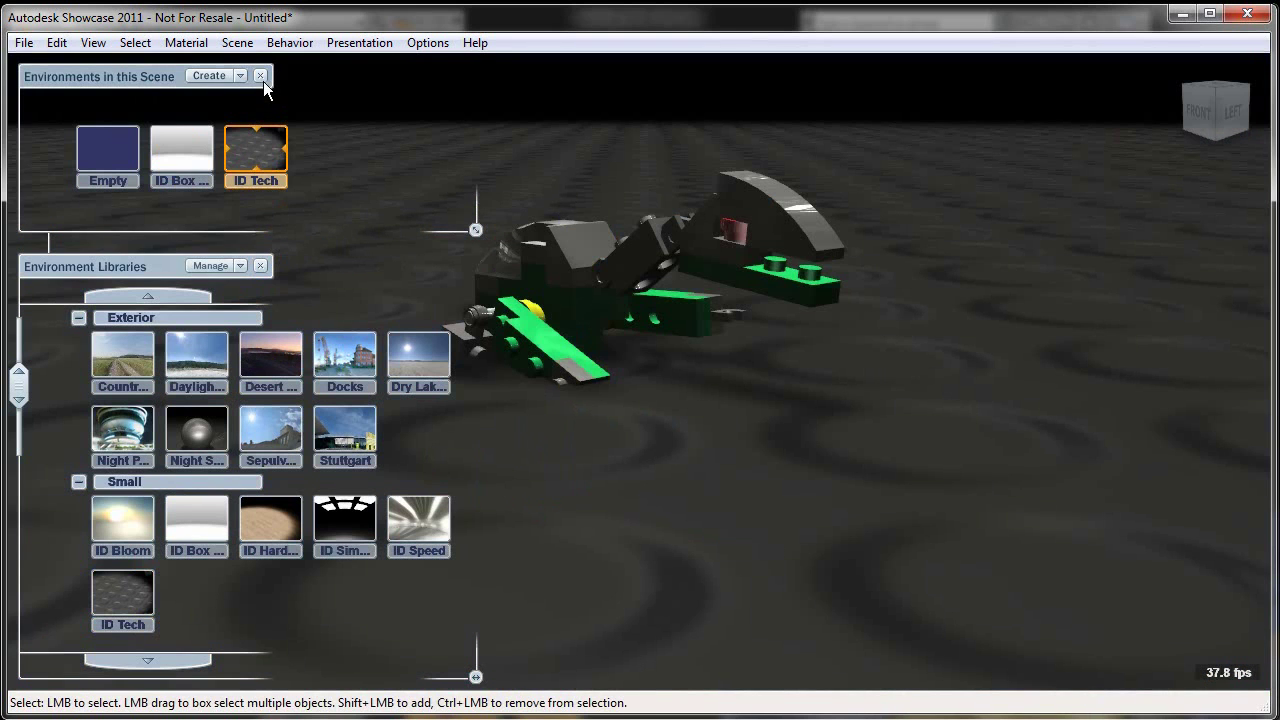
left_click(261, 77)
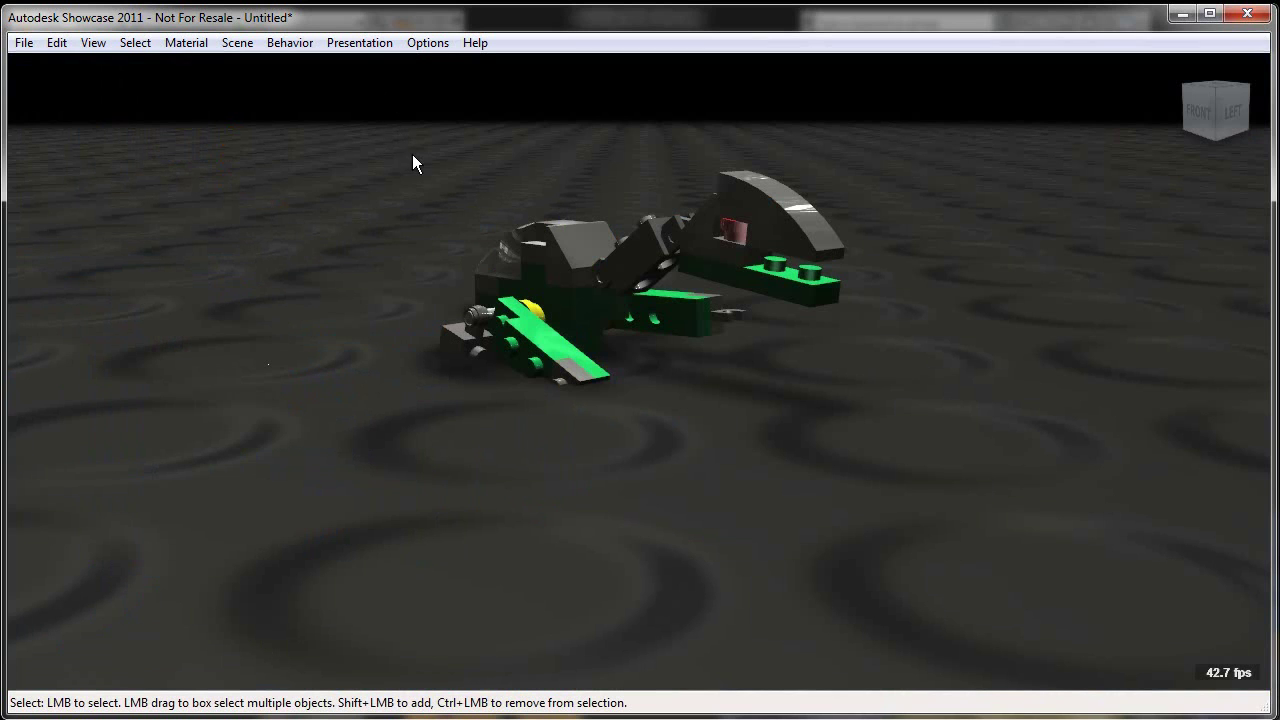
- Set the scene's floor position to the bottom of the model
left_click(224, 43)
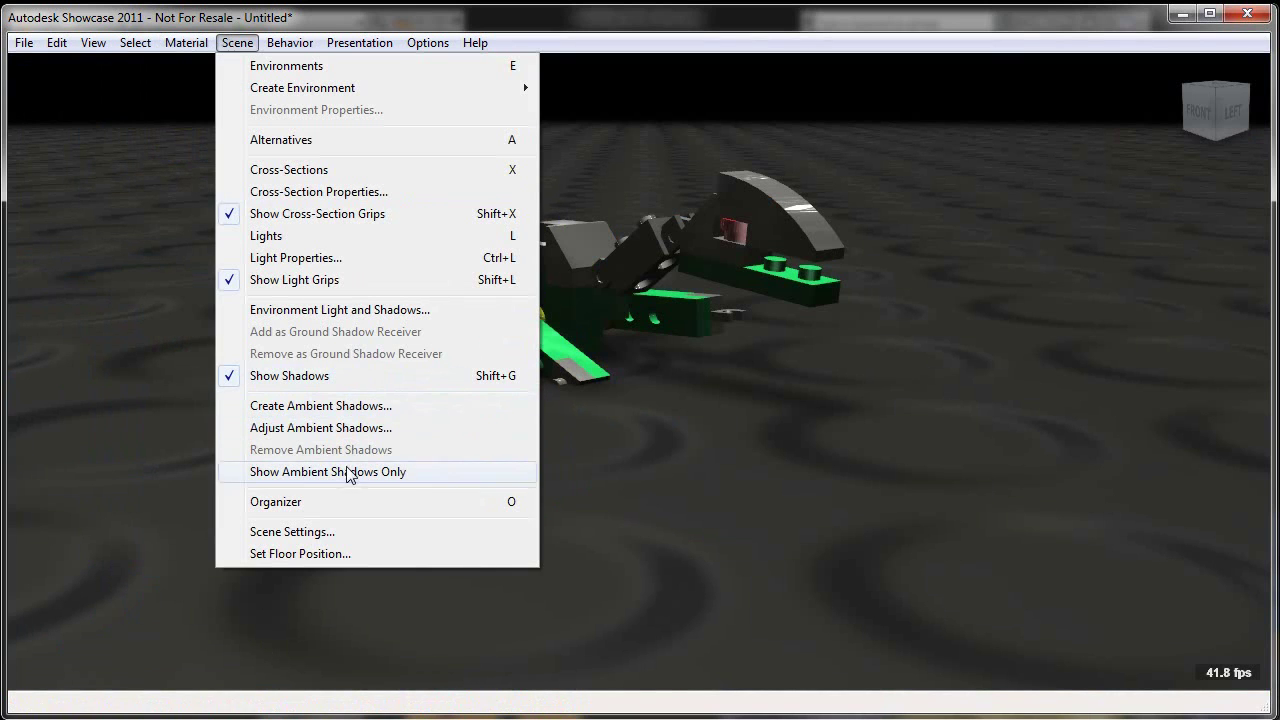
left_click(350, 554)
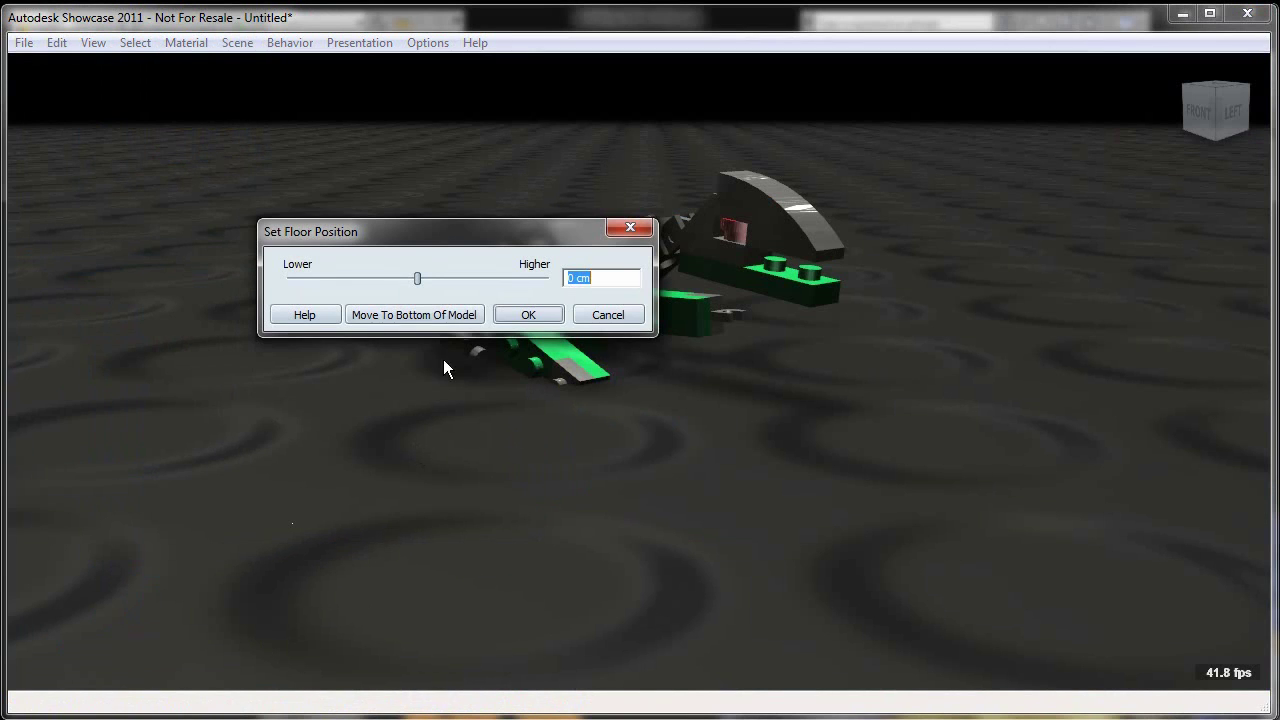
left_click(432, 319)
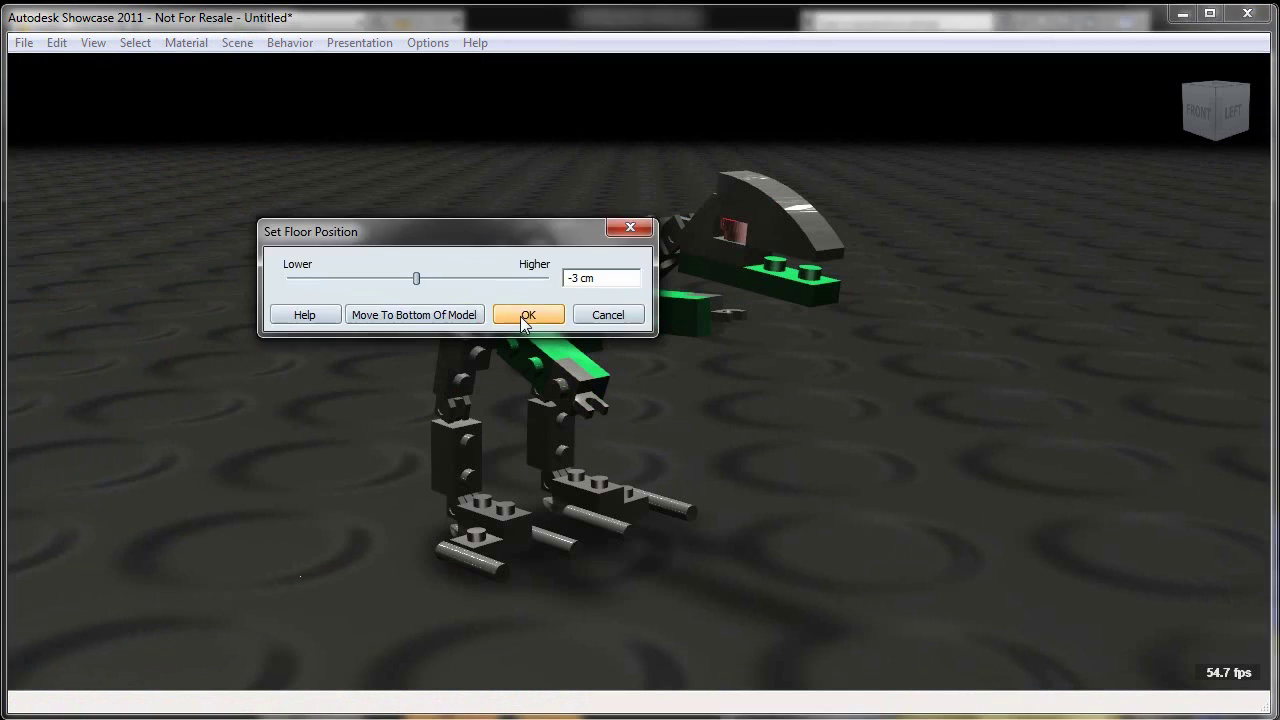
left_click(521, 316)
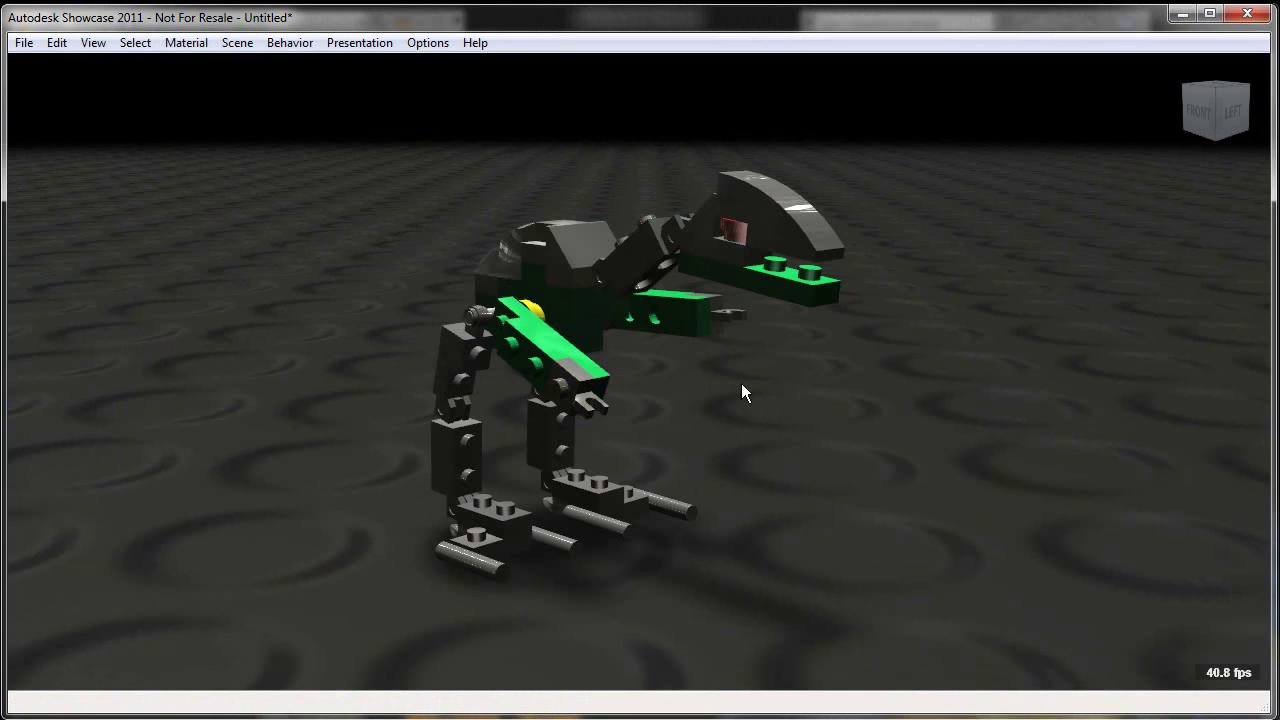
- Select all objects sharing the head's black material, compare the High Gloss plastic, and assign them Black Matte plastic
right_click(779, 243)
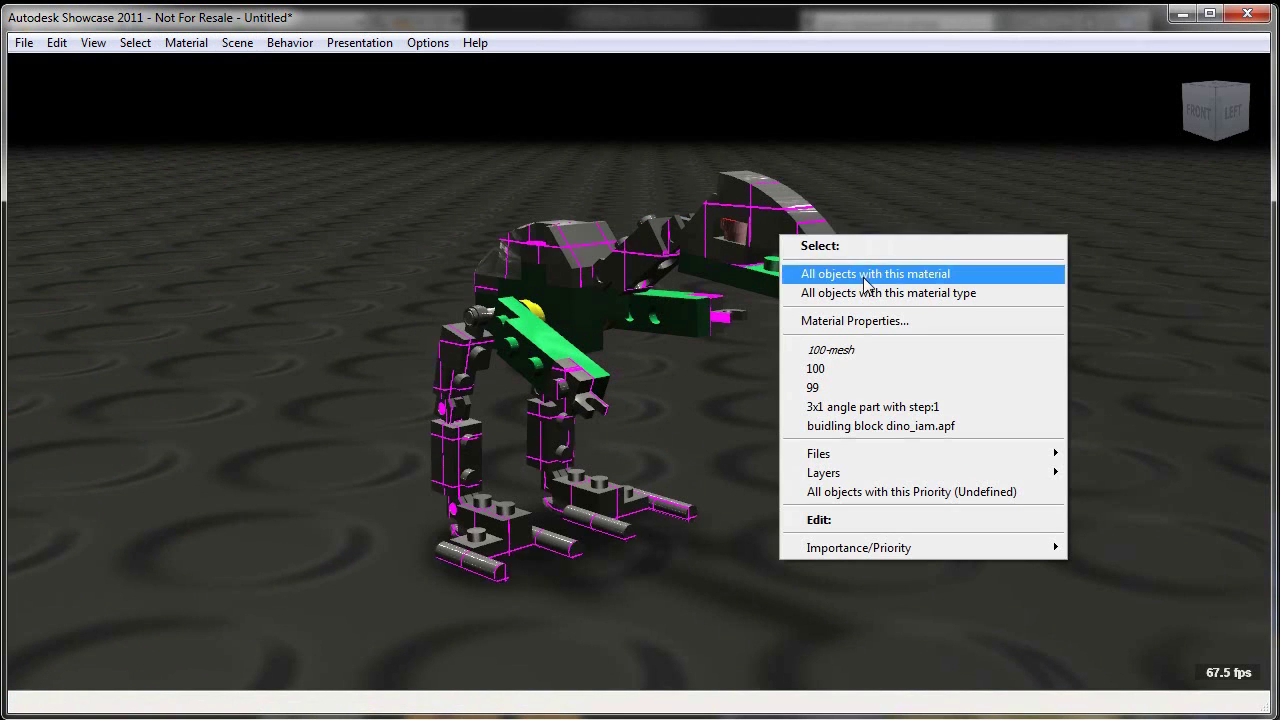
left_click(850, 271)
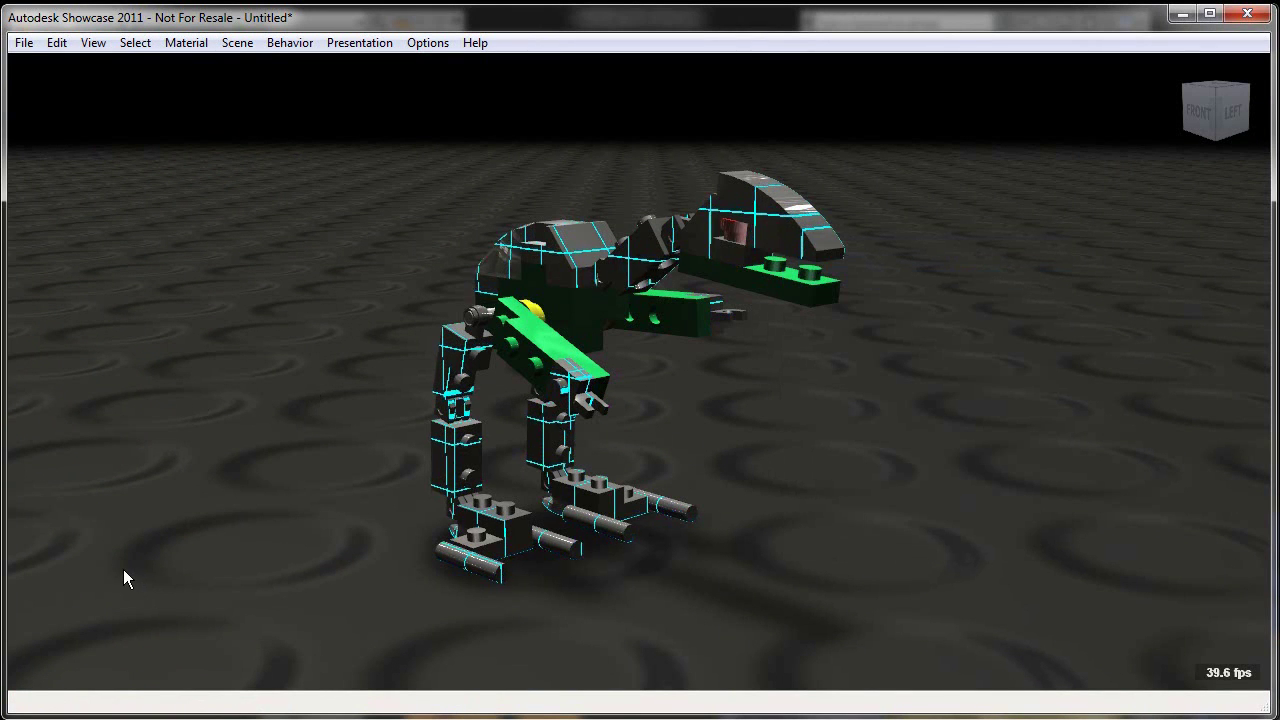
key("m")
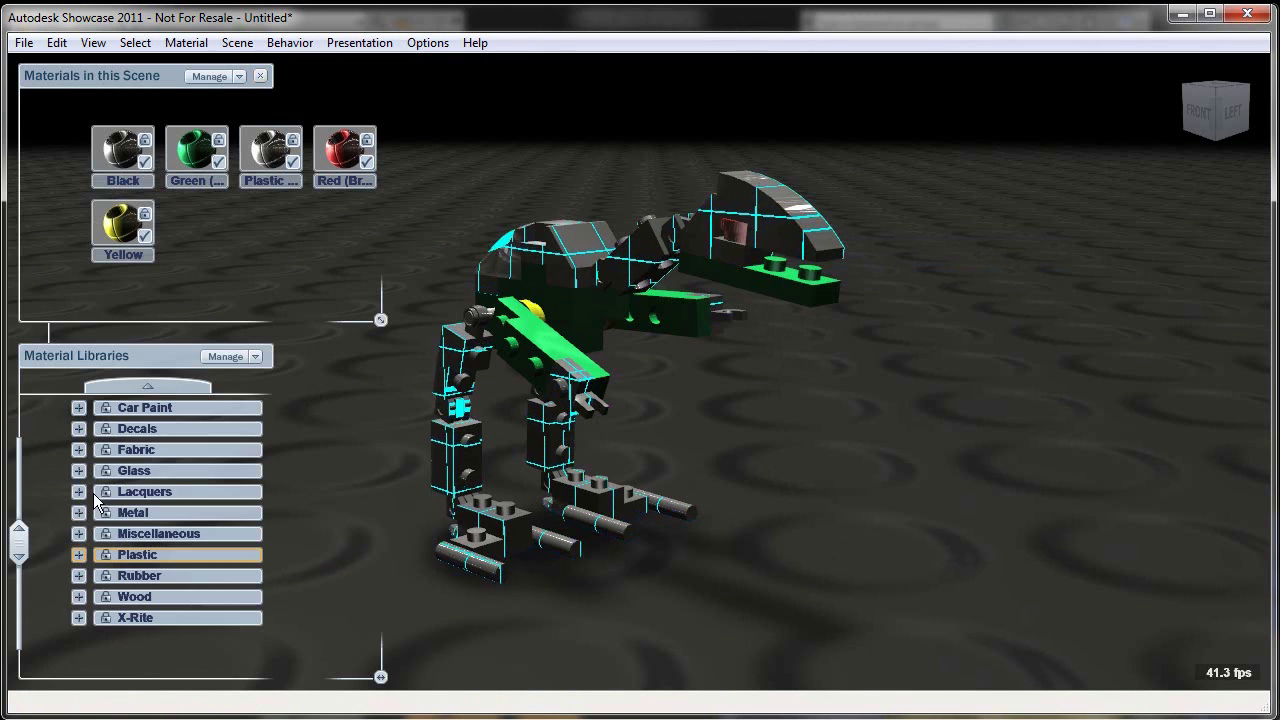
left_click(81, 552)
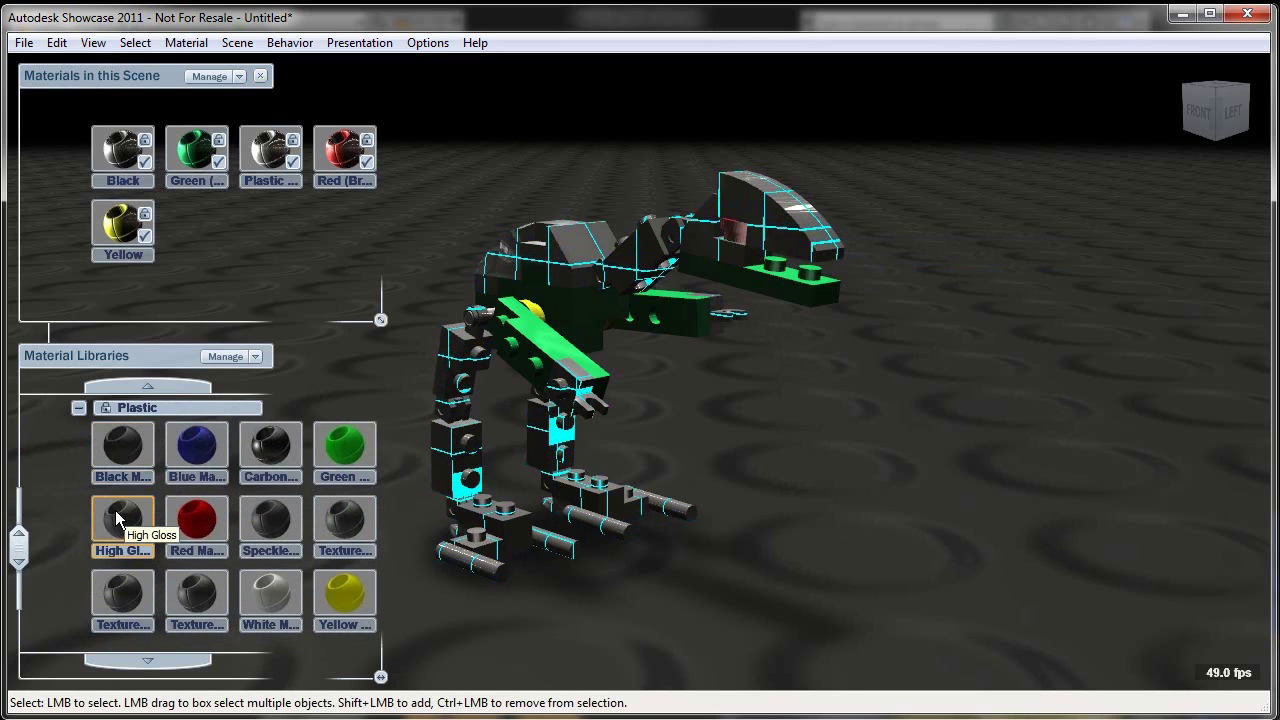
left_click(118, 452)
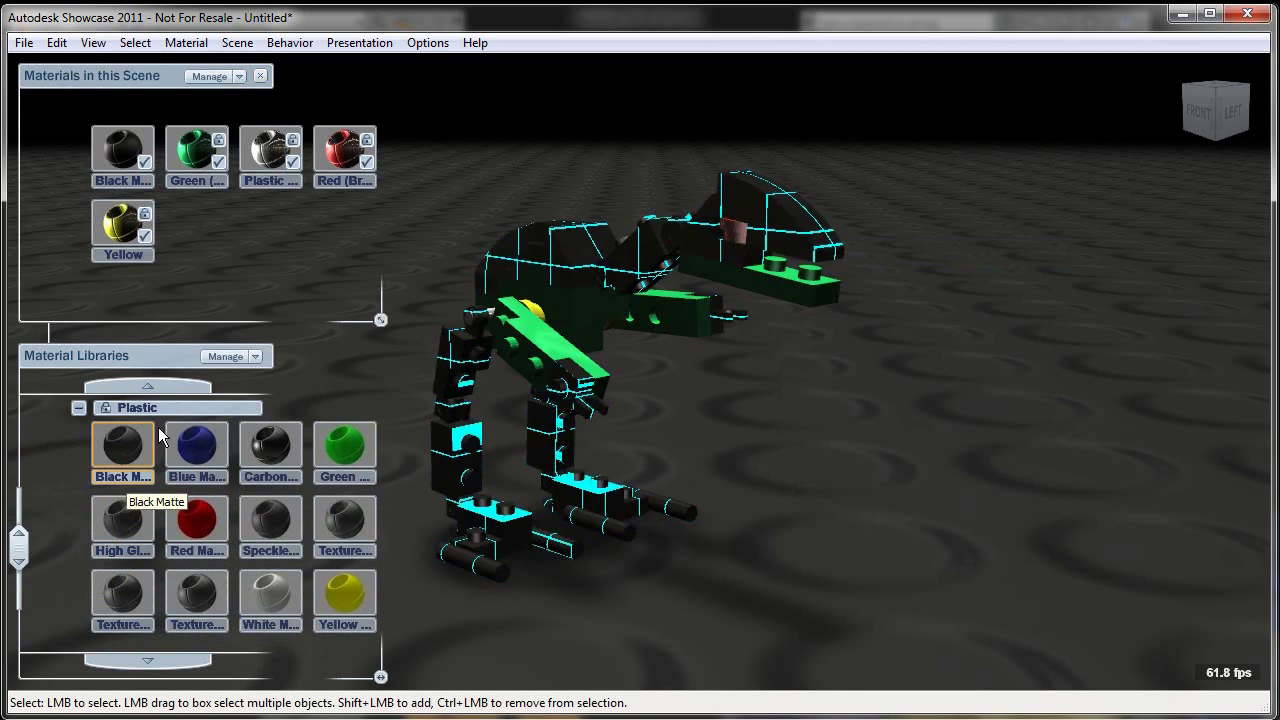
left_click(126, 525)
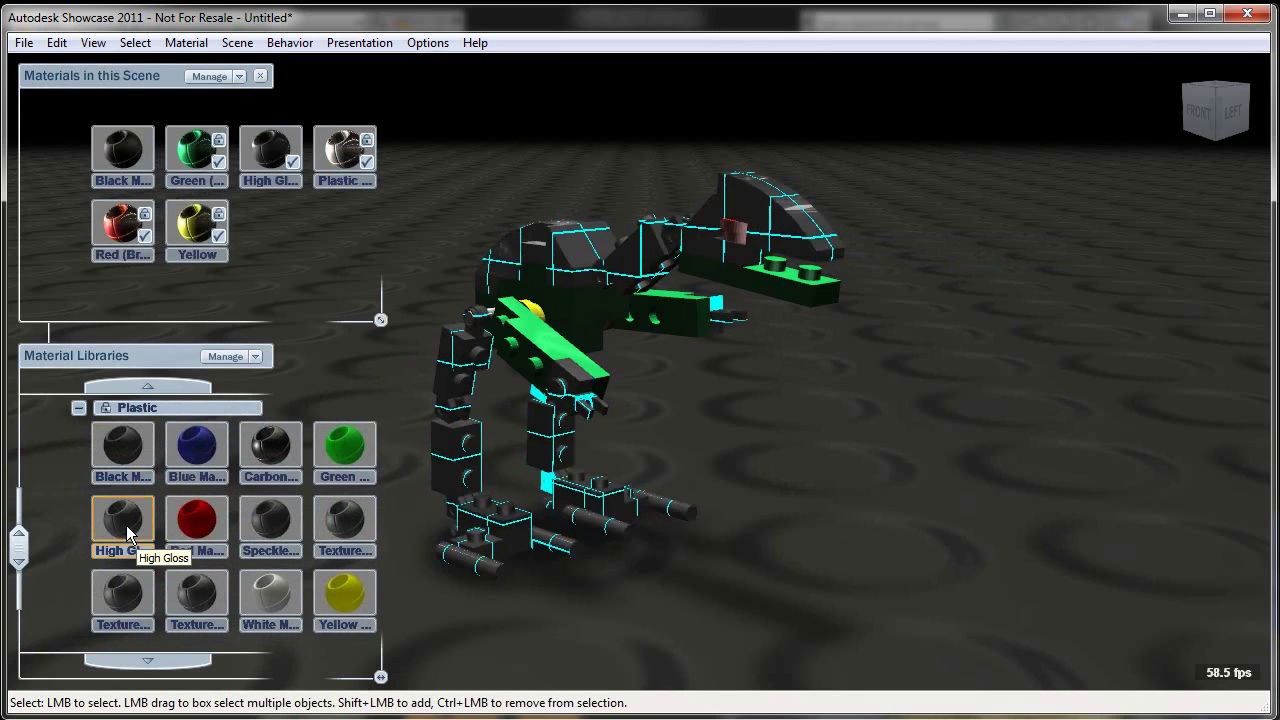
left_click(132, 448)
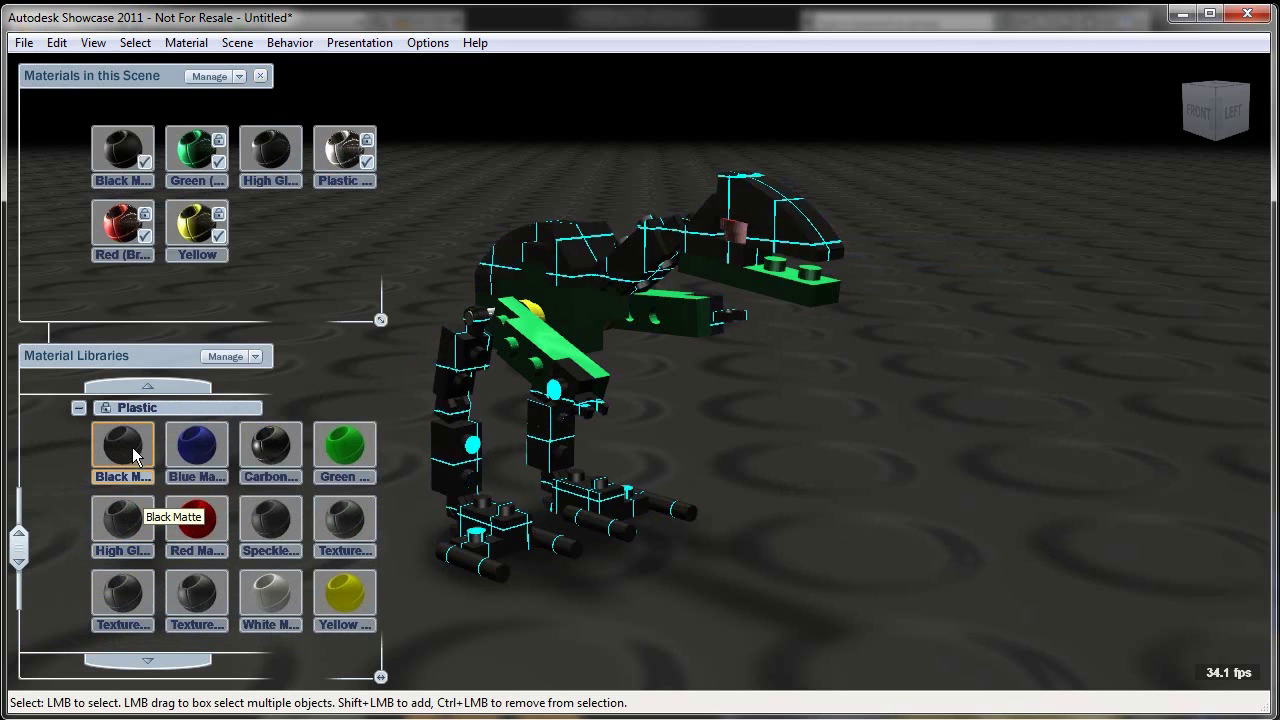
- Select all objects with the body's green material and assign them the green plastic from the library
right_click(553, 348)
left_click(646, 385)
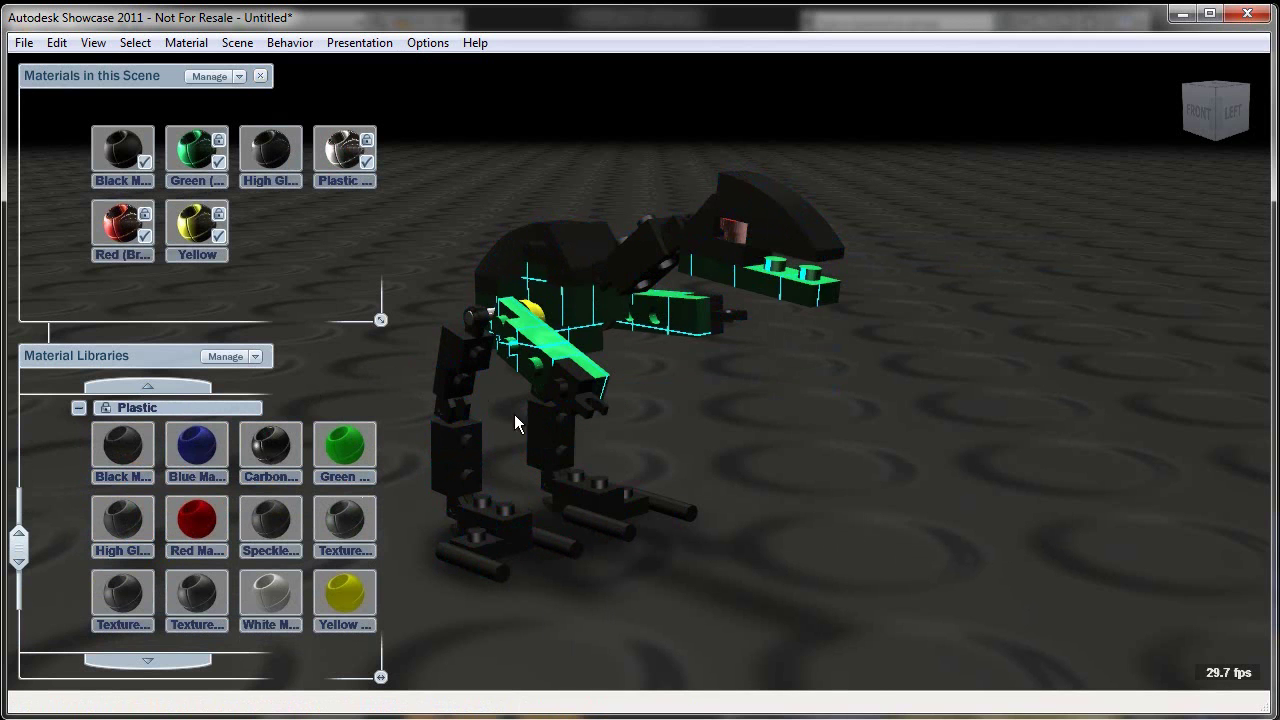
left_click(337, 456)
- Select all objects with the round hip piece's yellow material and assign them the yellow plastic
right_click(535, 314)
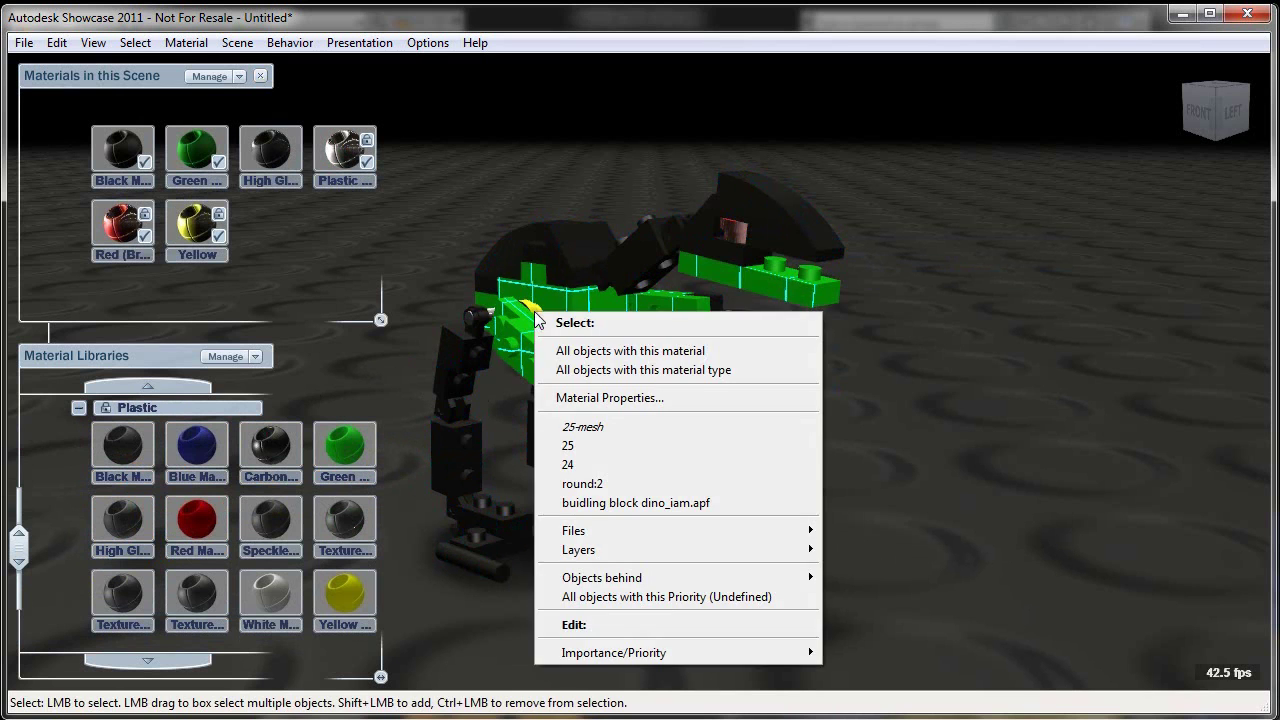
left_click(568, 352)
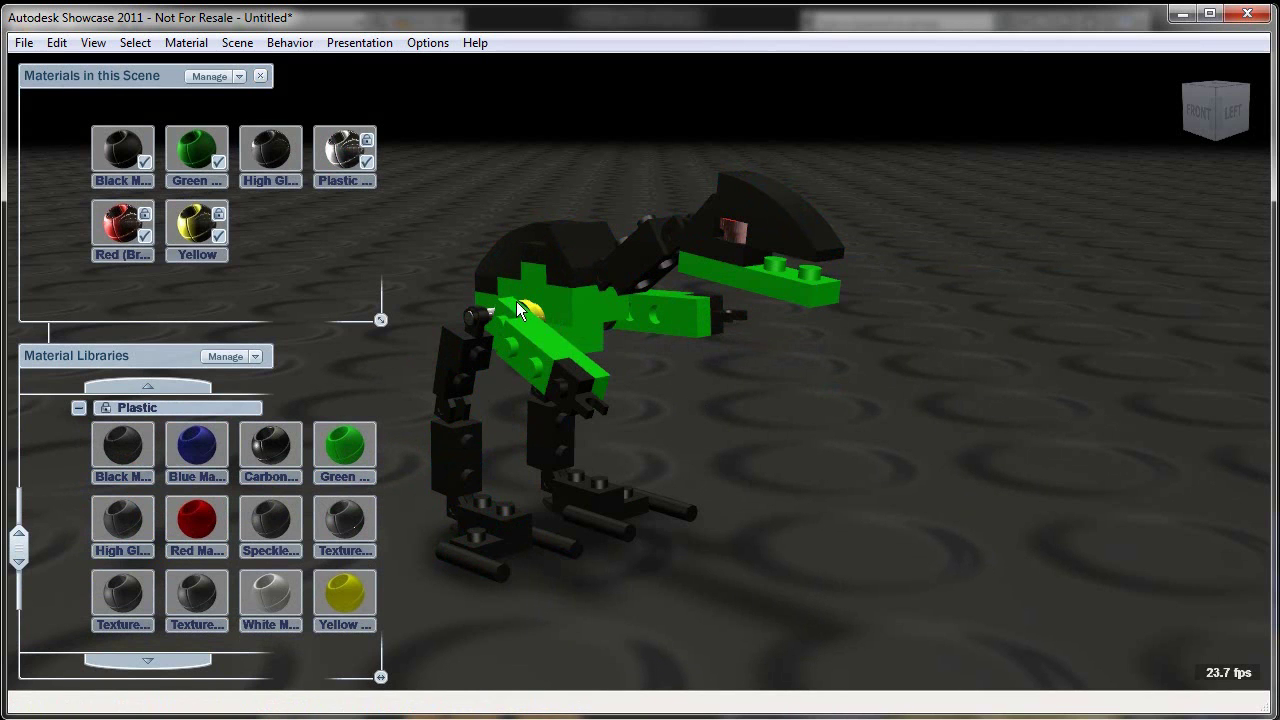
right_click(530, 314)
left_click(585, 360)
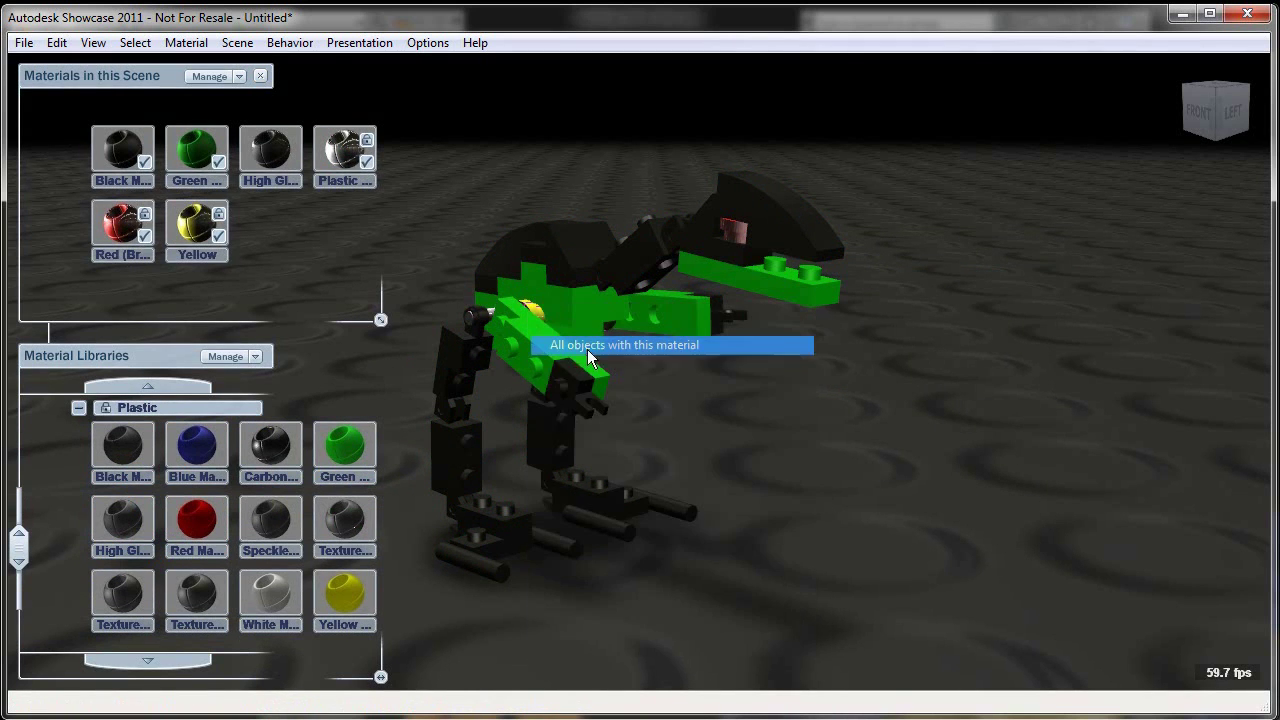
left_click(355, 600)
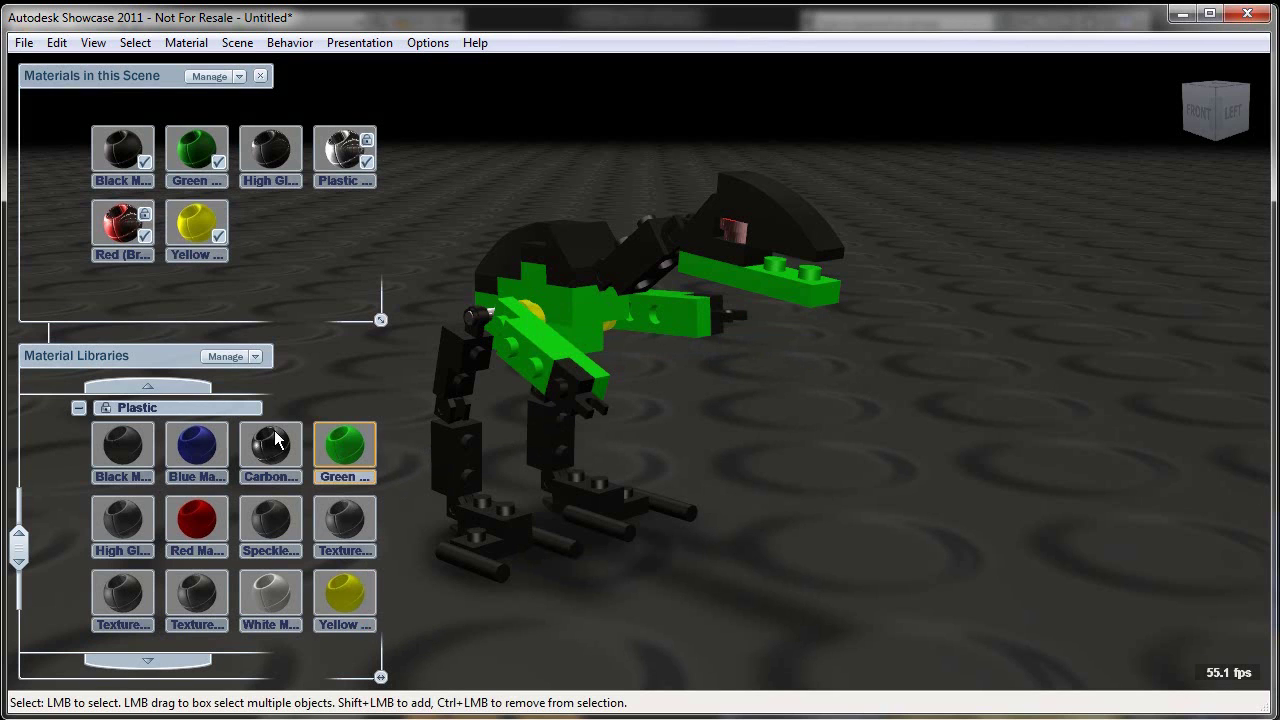
- Assign the Red Lens glass material to the dinosaur's red eye piece and close the material libraries
left_click(79, 408)
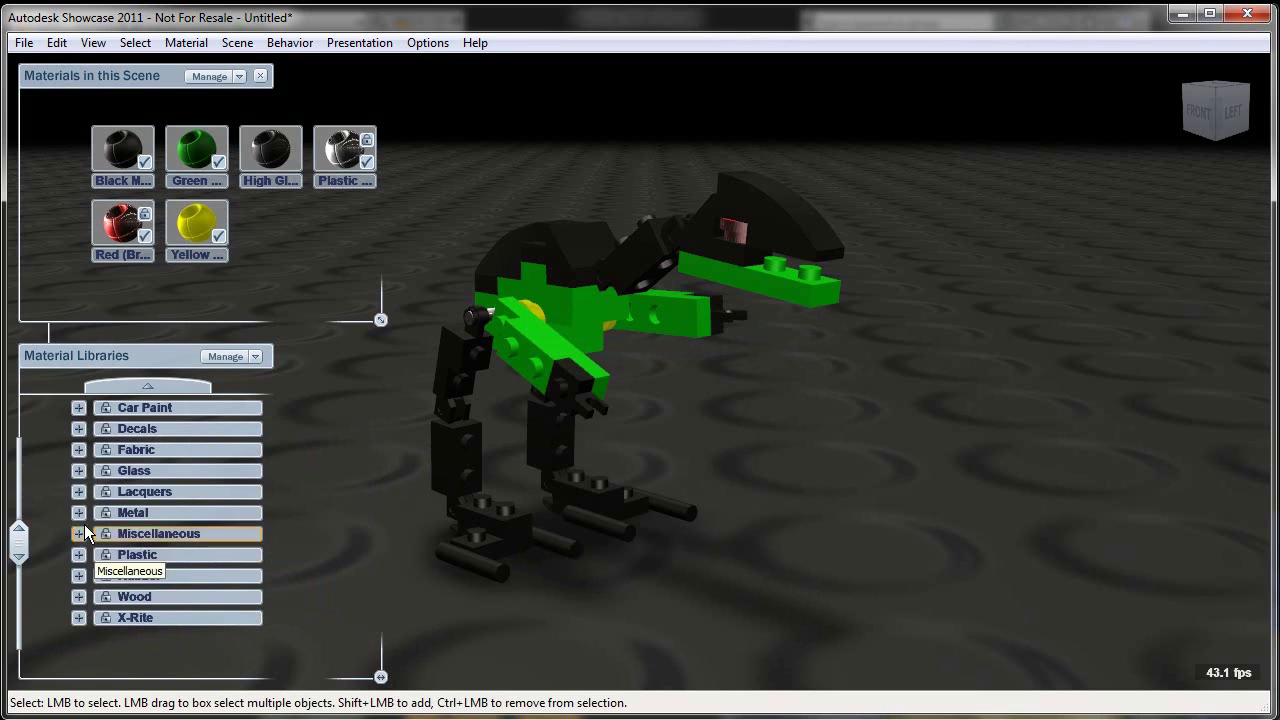
left_click(79, 470)
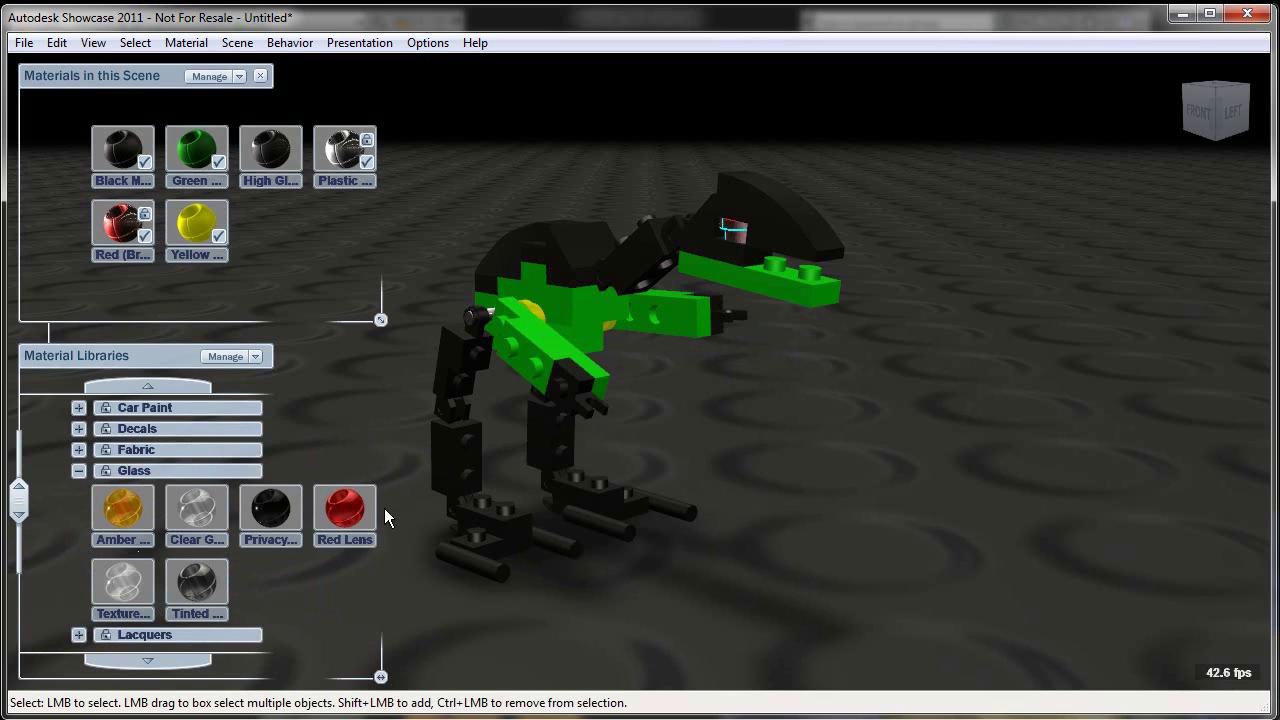
double_click(347, 506)
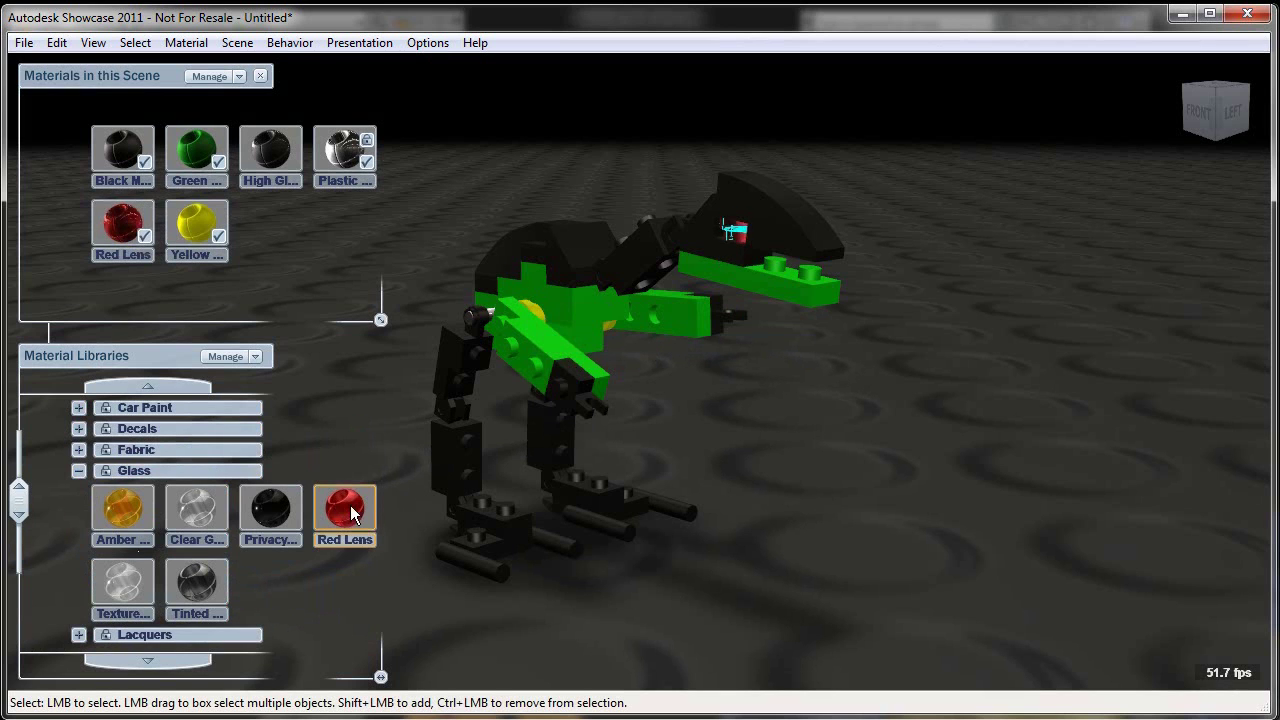
left_click(261, 77)
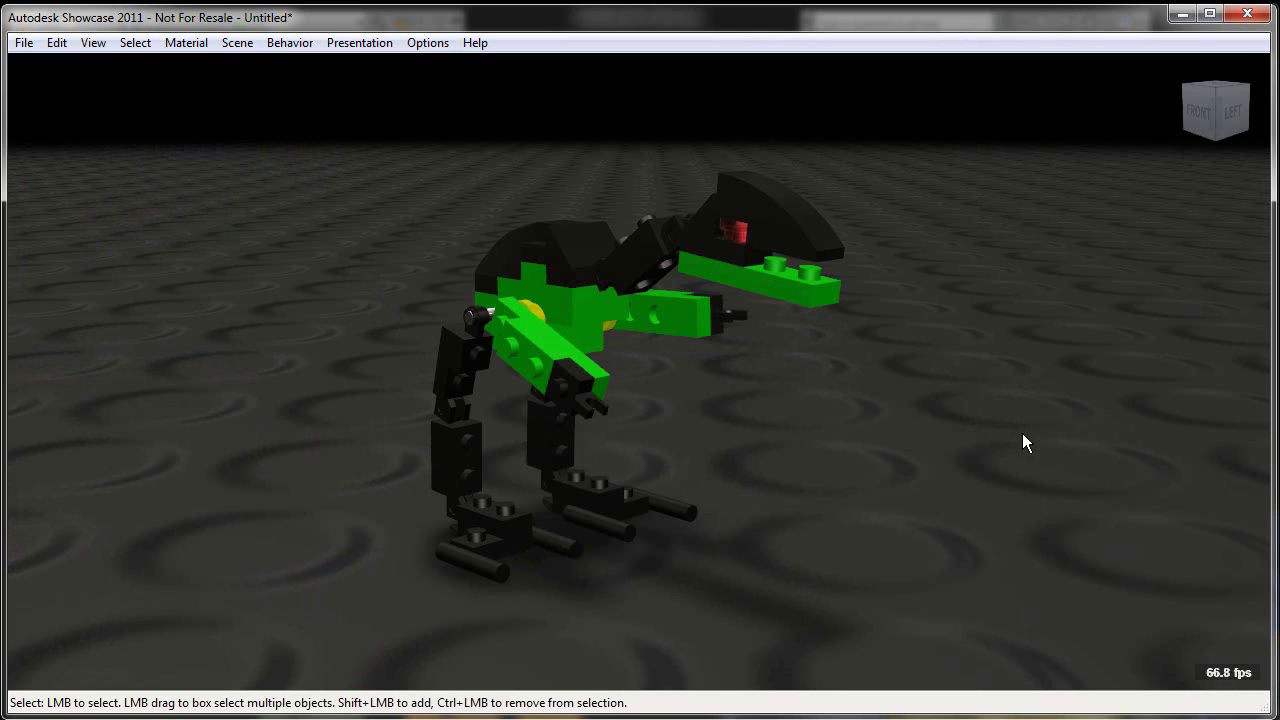
left_click_drag(917, 434, 451, 434)
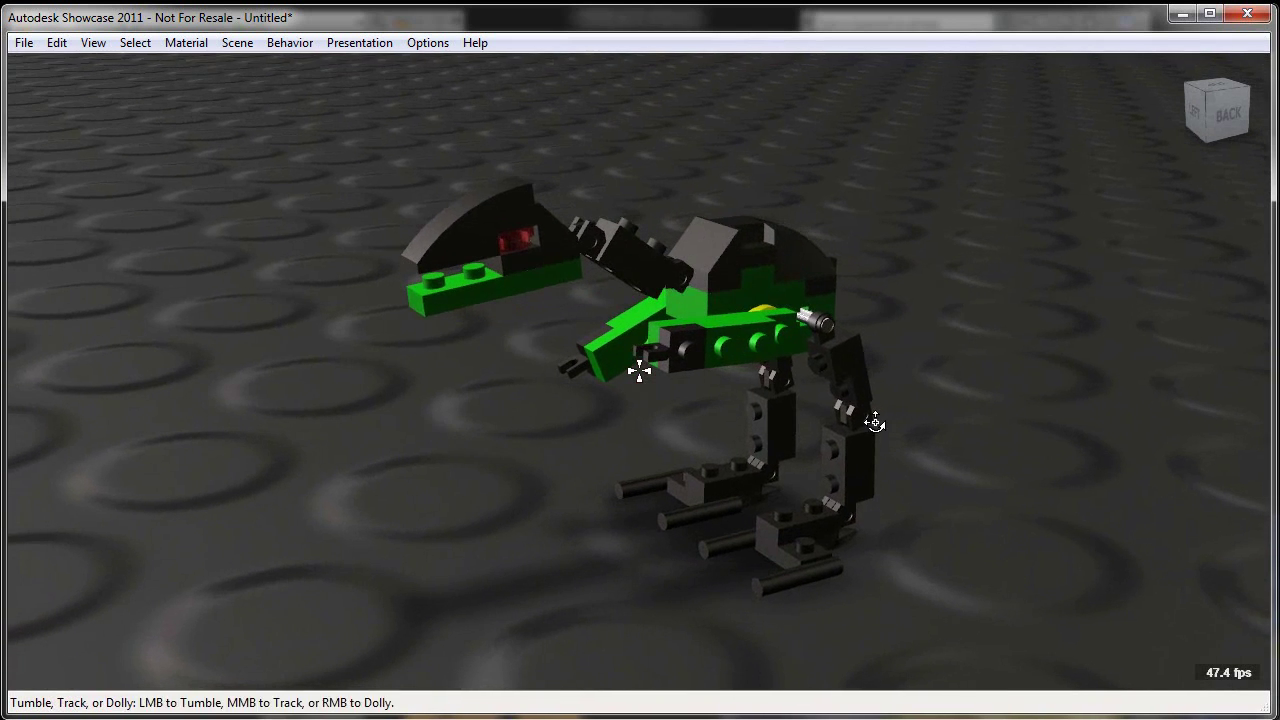
left_click_drag(874, 420, 774, 434)
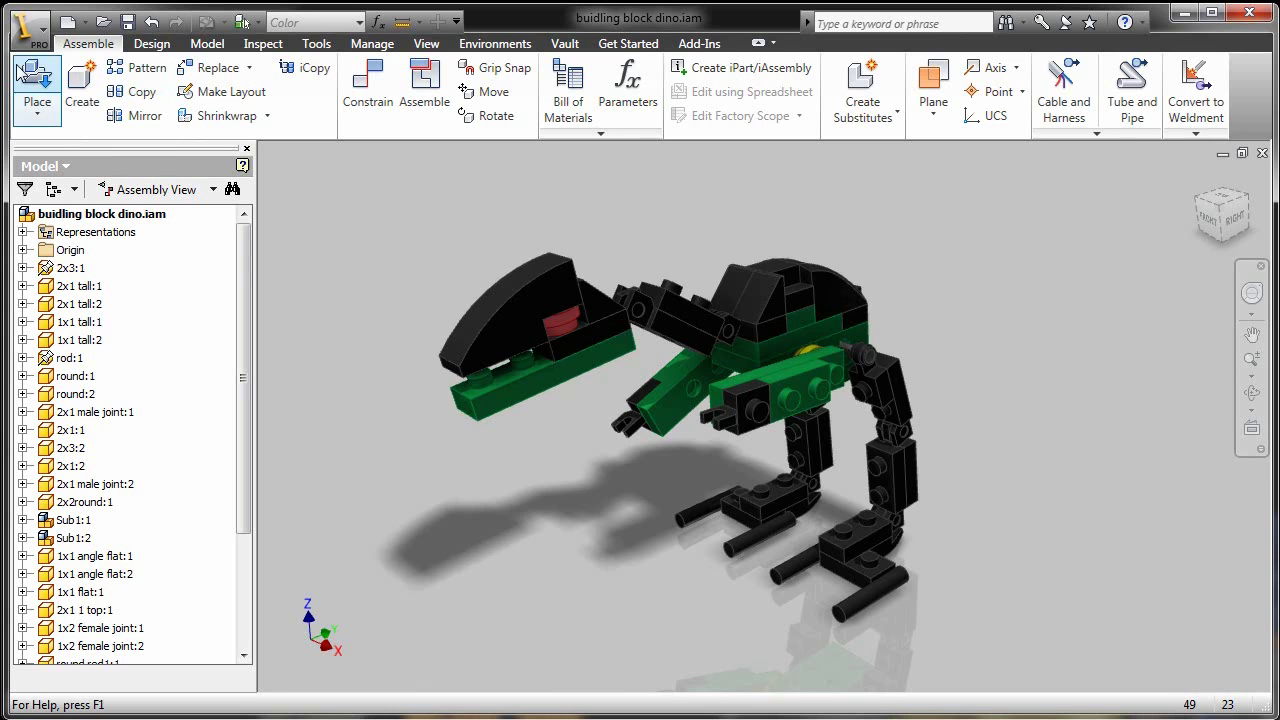
- Place one instance of the tail.ipt component in the assembly, behind the dinosaur's body
left_click(38, 84)
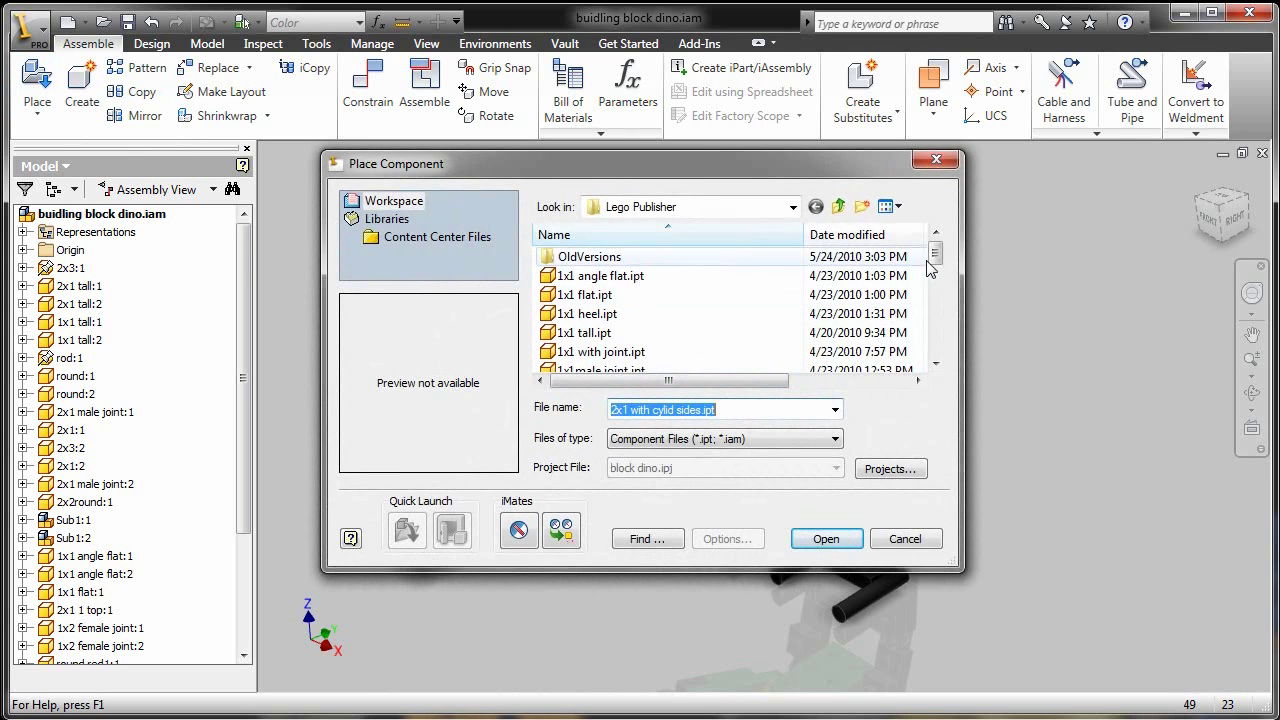
scroll(934, 370, "down", 5)
left_click(596, 354)
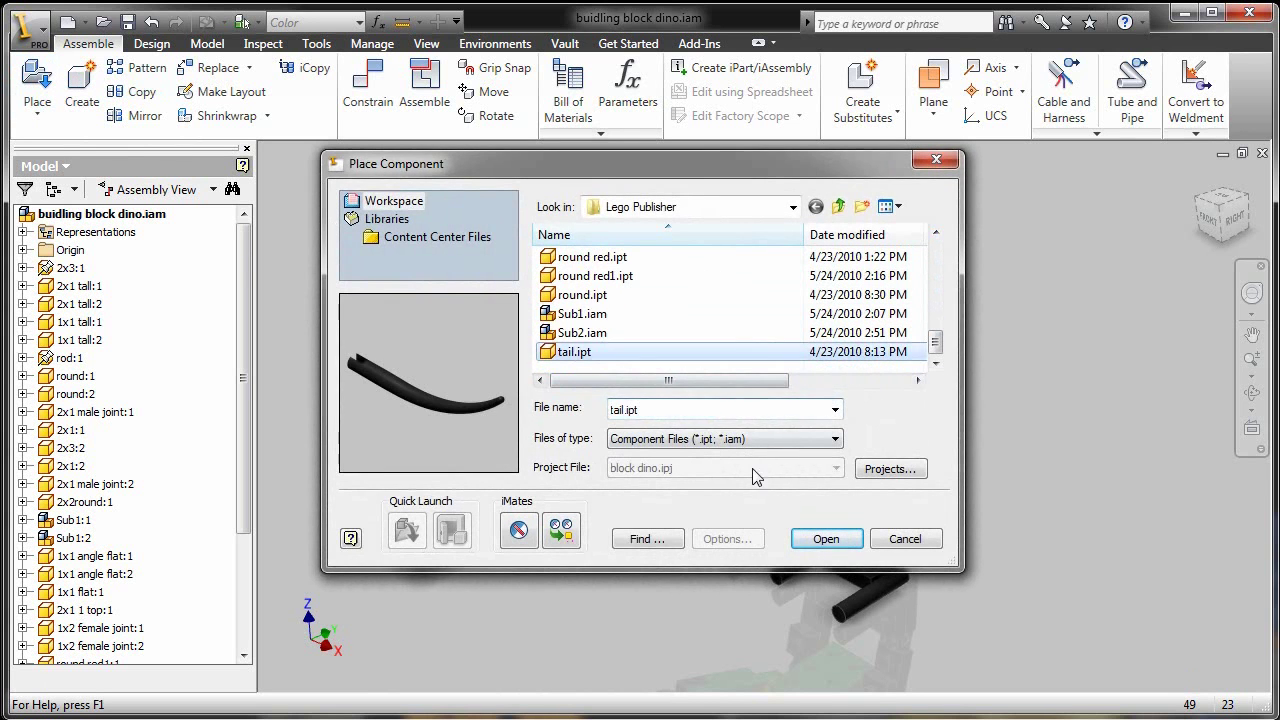
left_click(826, 540)
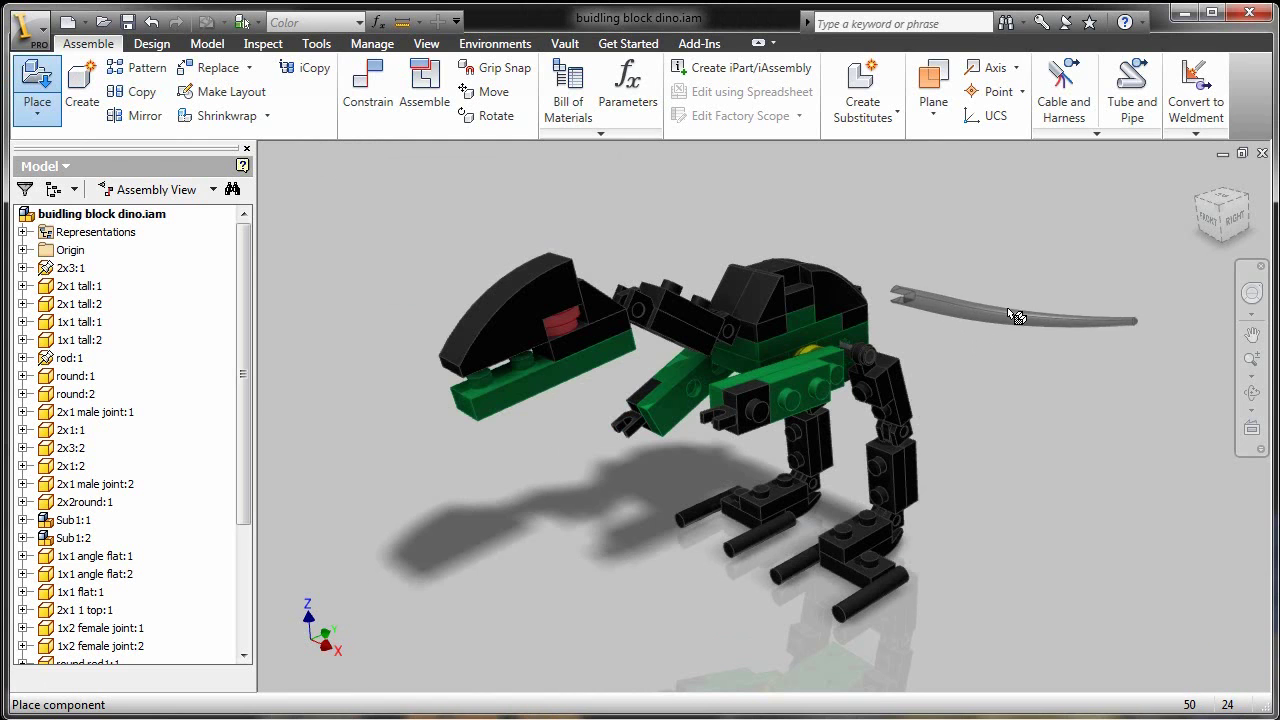
left_click(1008, 310)
key("Escape")
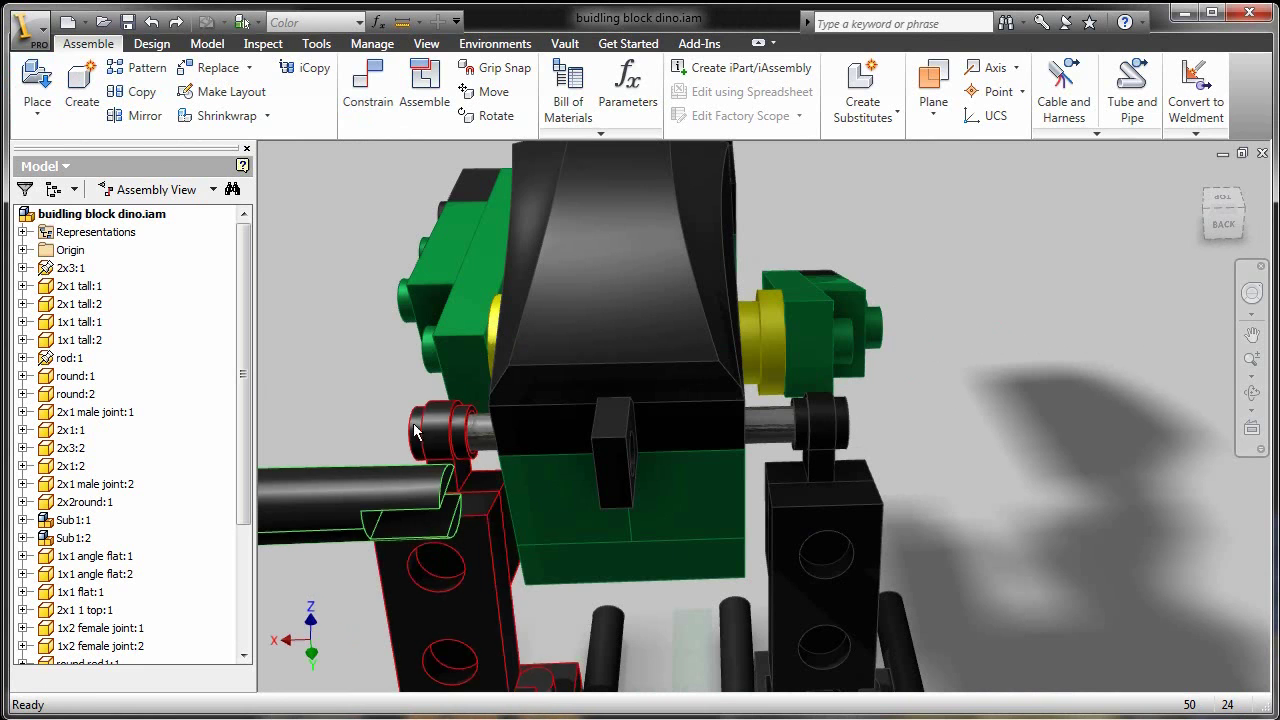
- Mate the tail's forked end to the side face of the joint block at the body's rear, with a 0.000 in offset
left_click(367, 92)
left_click(425, 538)
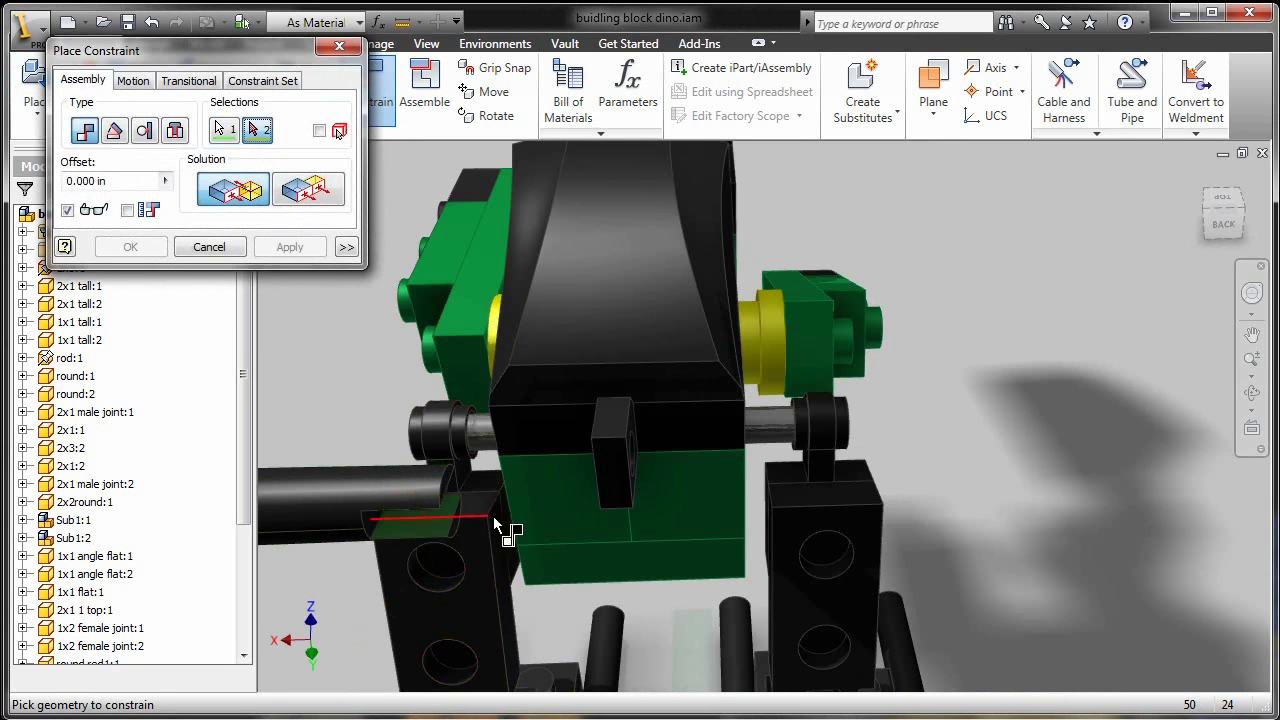
left_click(636, 432)
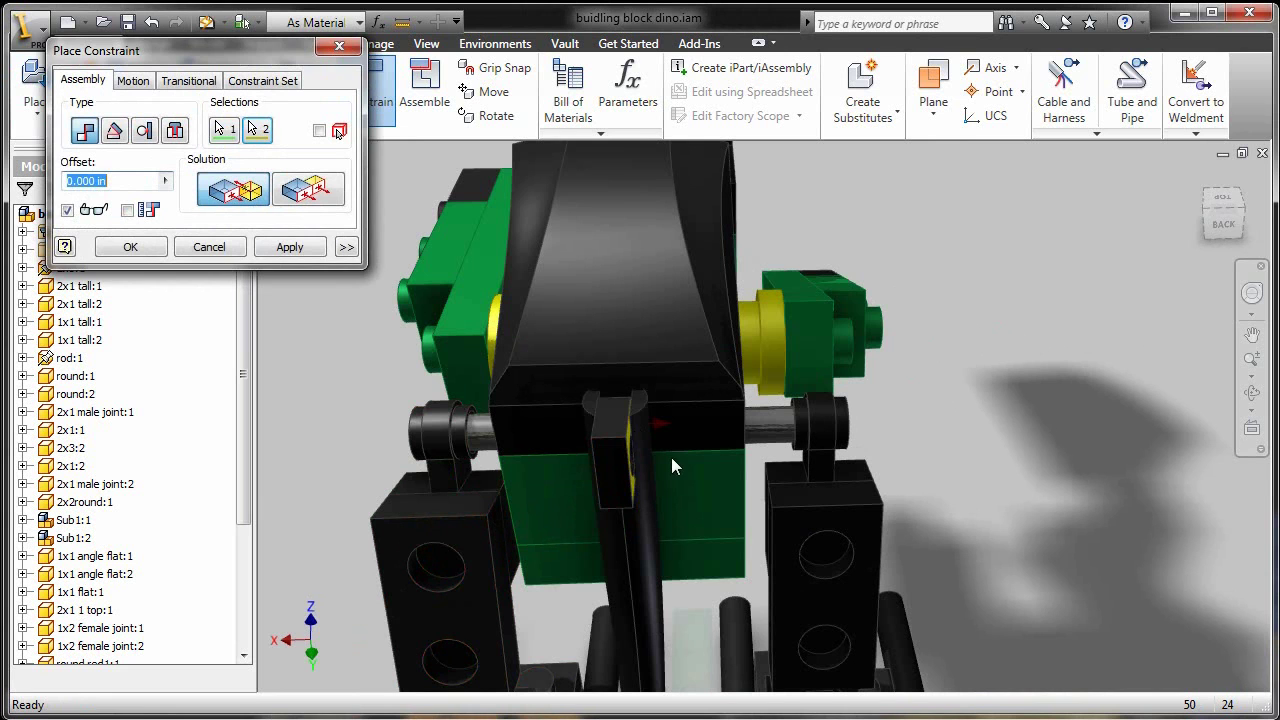
left_click(290, 246)
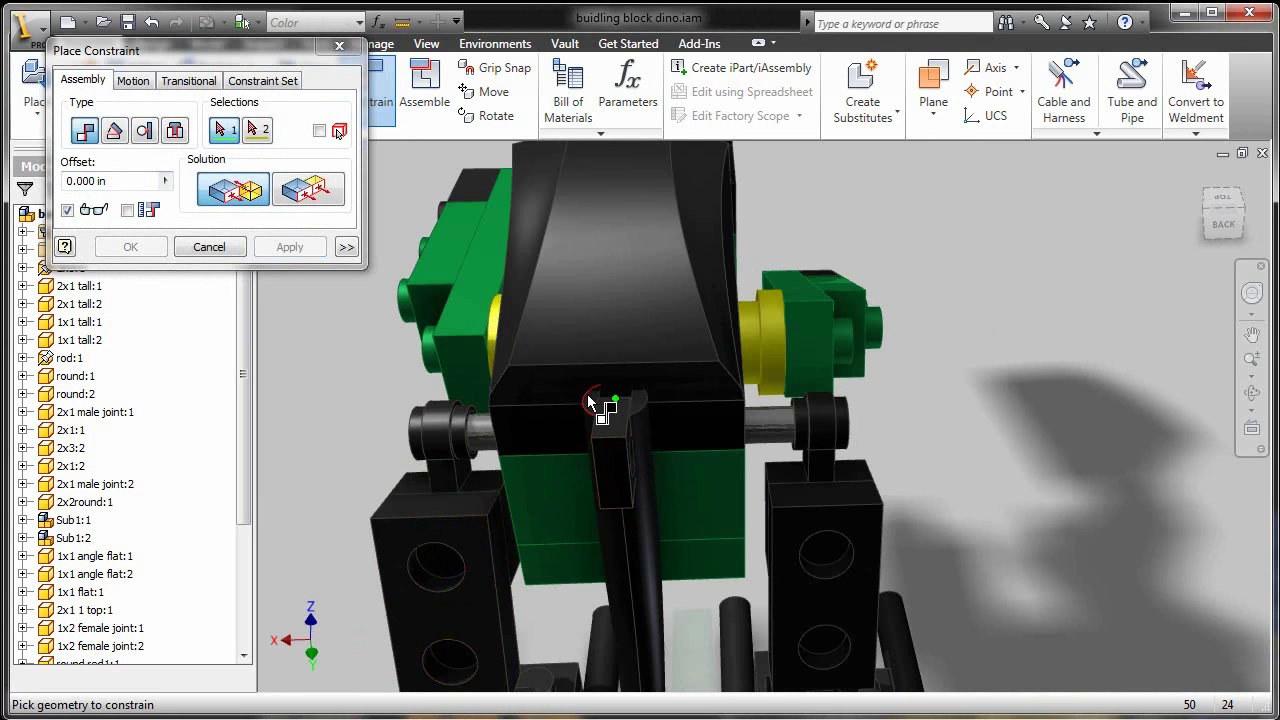
- Mate the front end of the tail's fork to the black rear face of the body with a 0.000 in offset
left_click(589, 401)
left_click(580, 424)
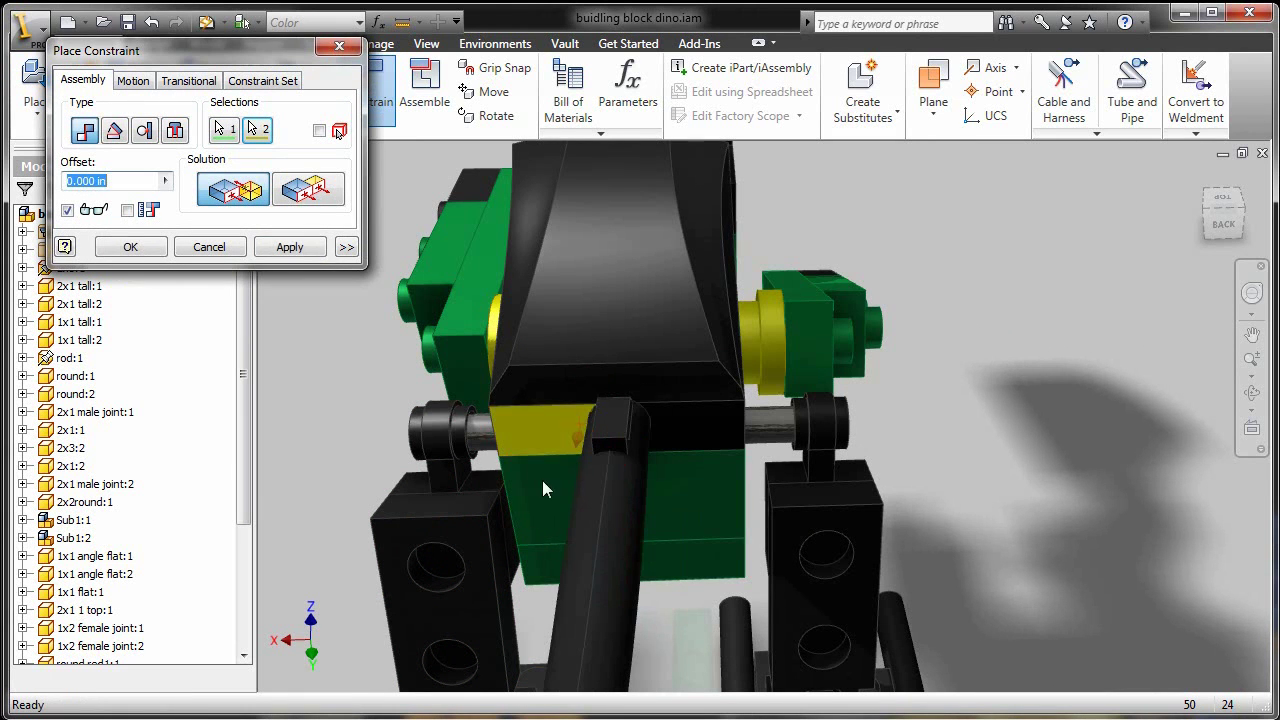
left_click(290, 250)
left_click(209, 247)
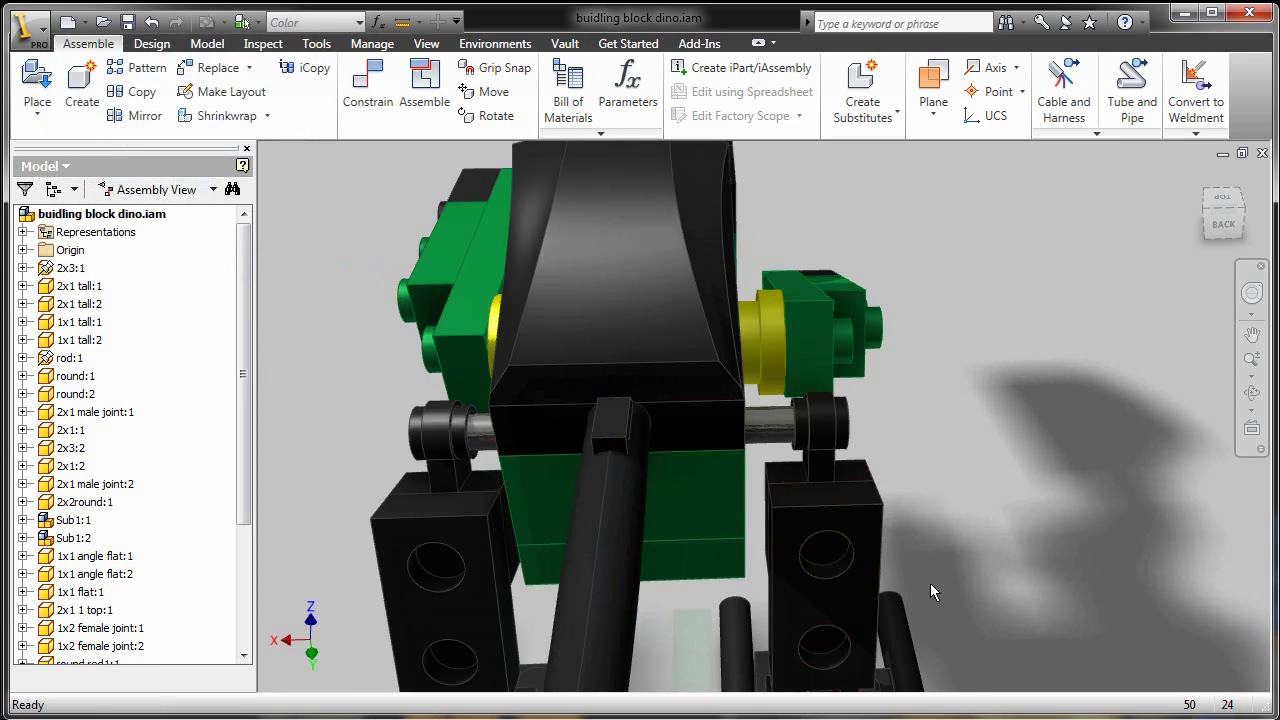
- Test the constrained tail's movement, return to the home view and save the assembly
scroll(930, 583, "down", 3)
left_click_drag(785, 565, 763, 565)
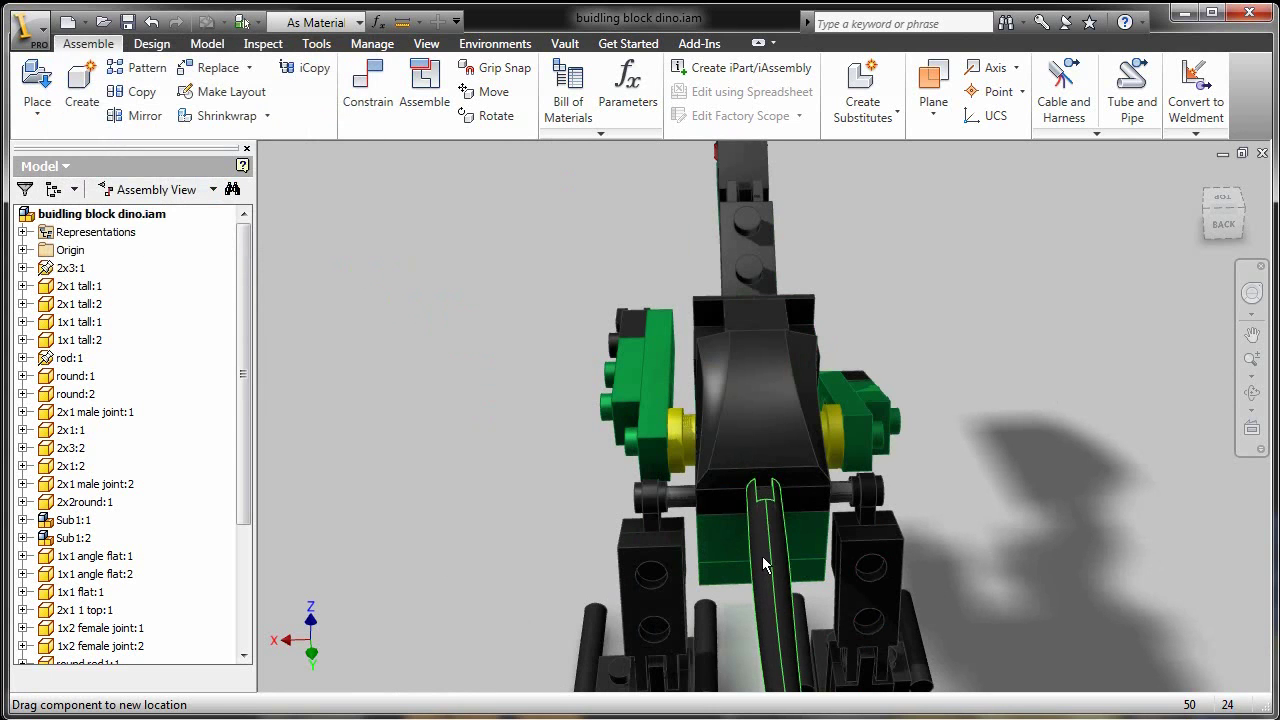
left_click(467, 477)
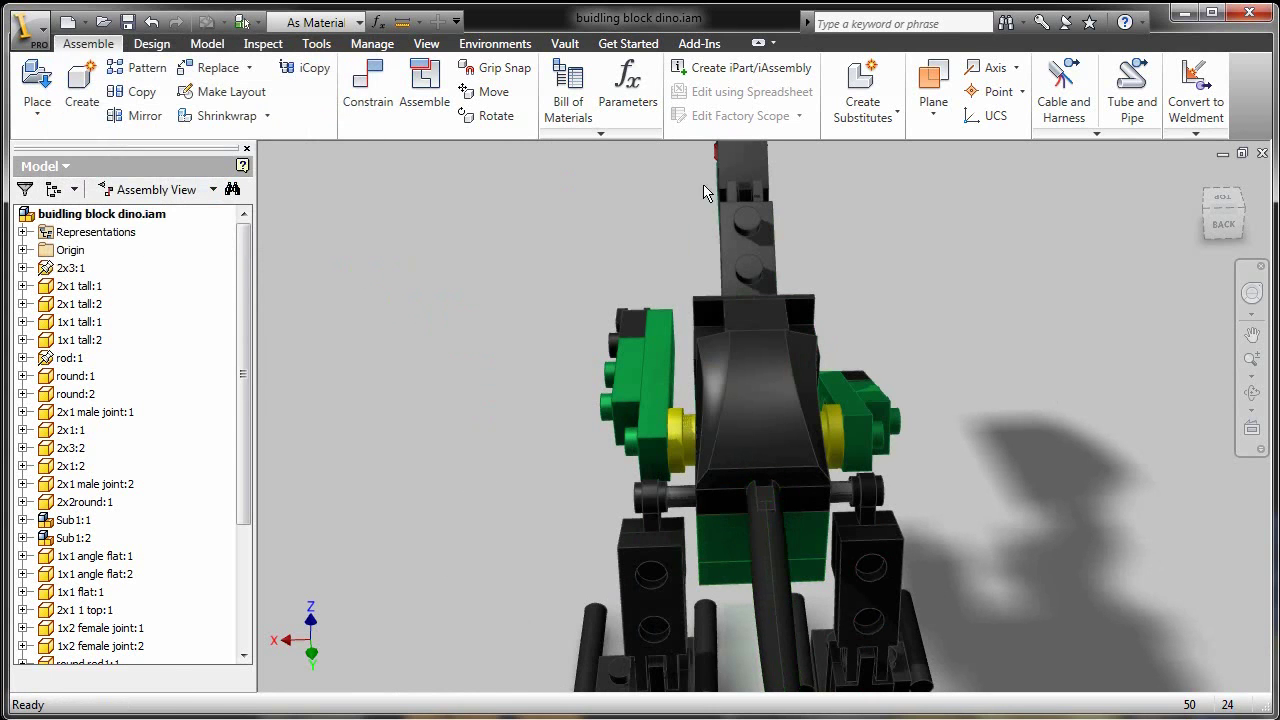
left_click(1198, 177)
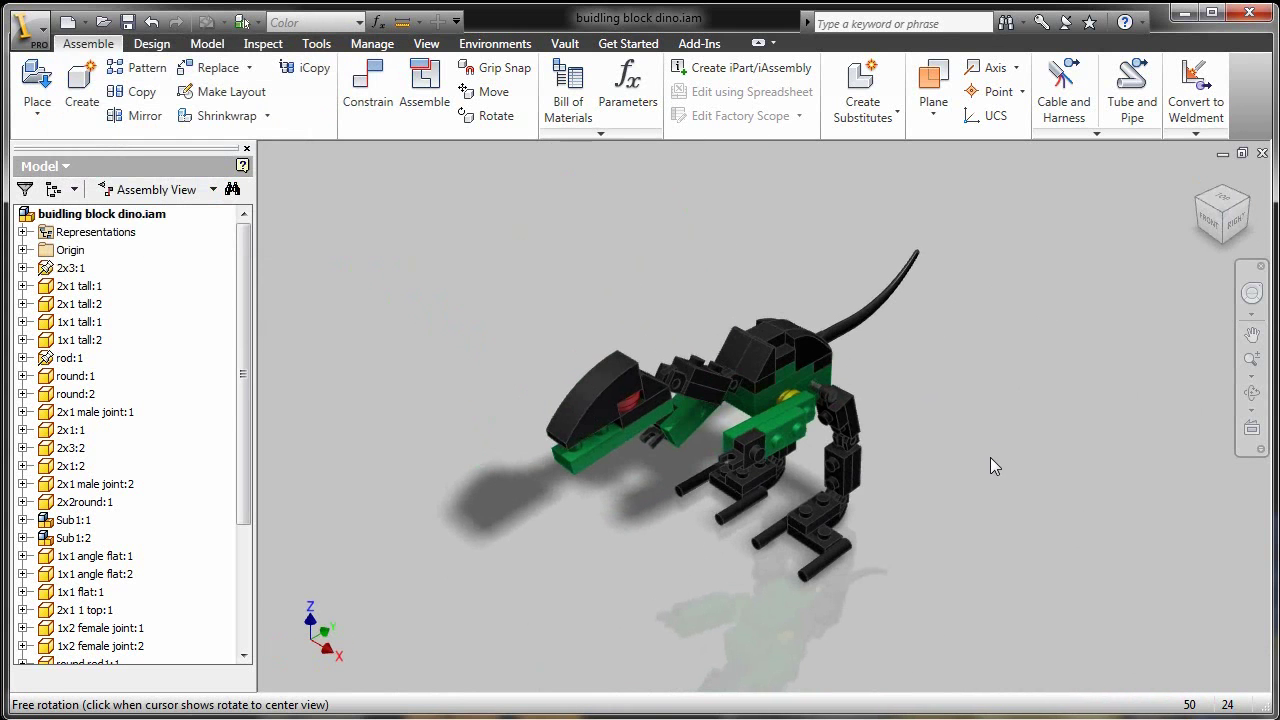
scroll(874, 425, "down", 4)
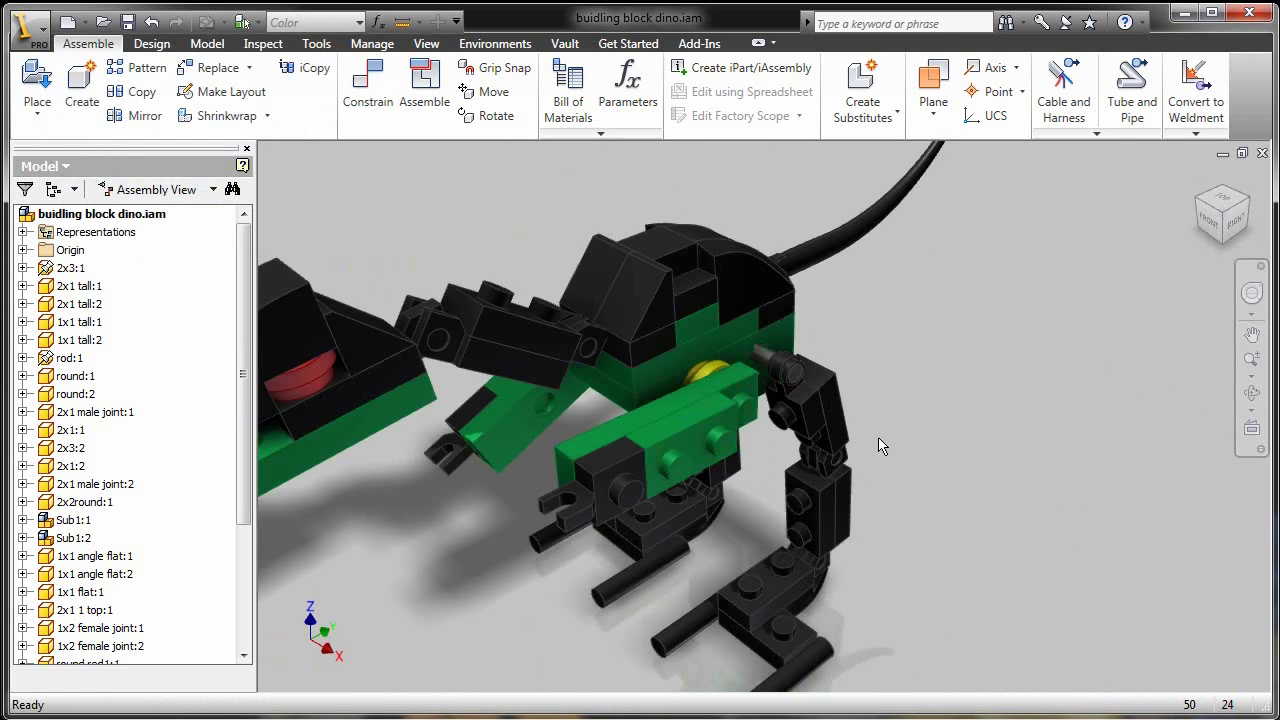
scroll(880, 446, "up", 5)
middle_click_drag(878, 474, 853, 489, "shift")
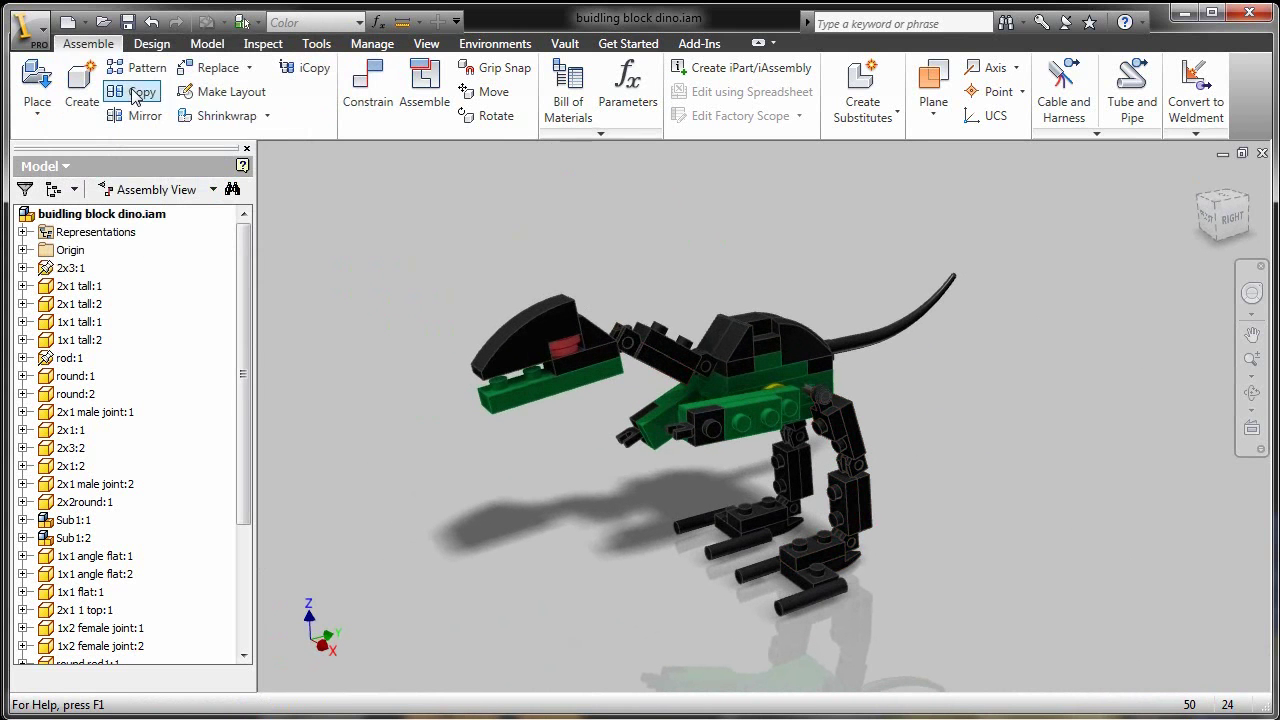
left_click(131, 25)
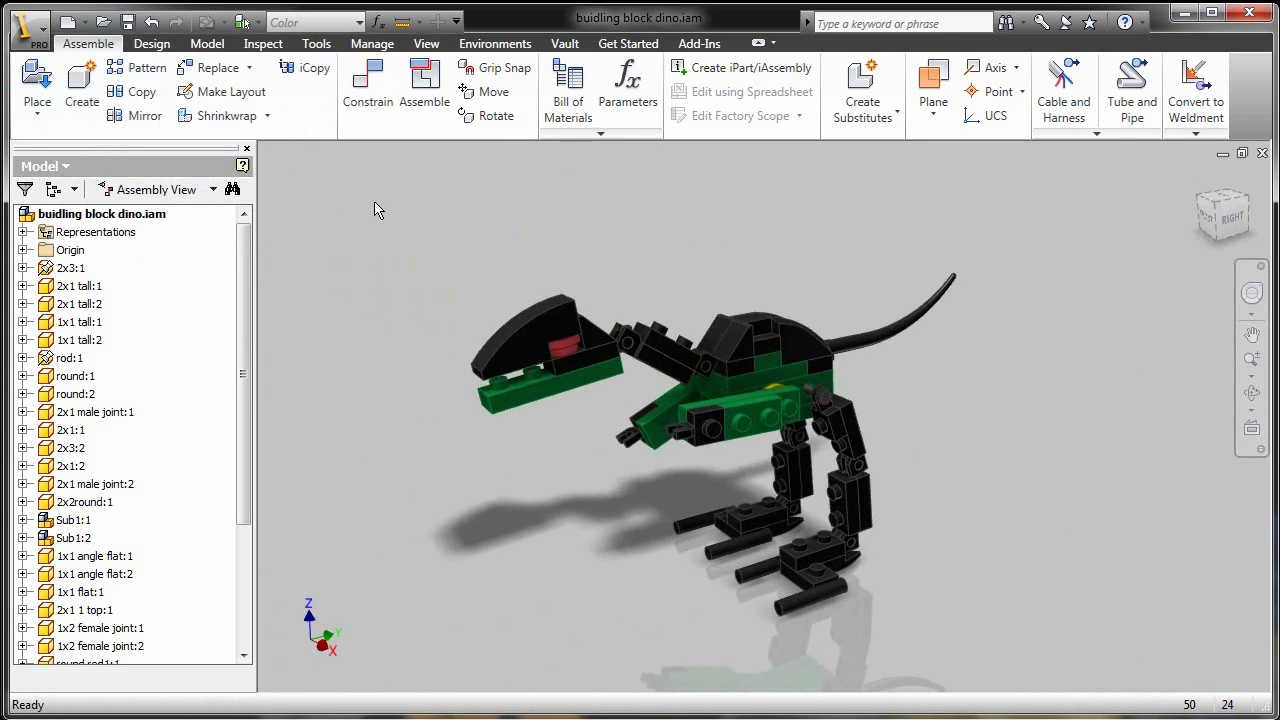
- Switch to Autodesk Showcase, update the outdated conversion of buidling block dino.iam and close the import status
key("alt+Tab")
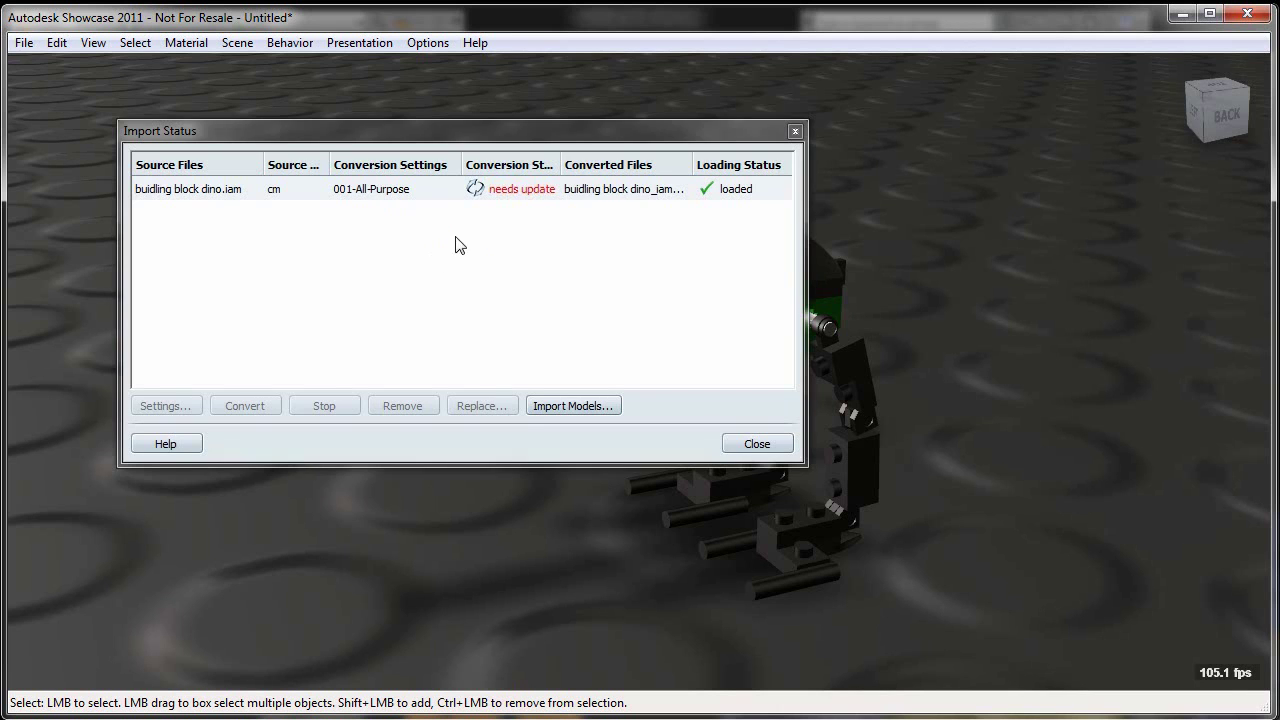
left_click(508, 188)
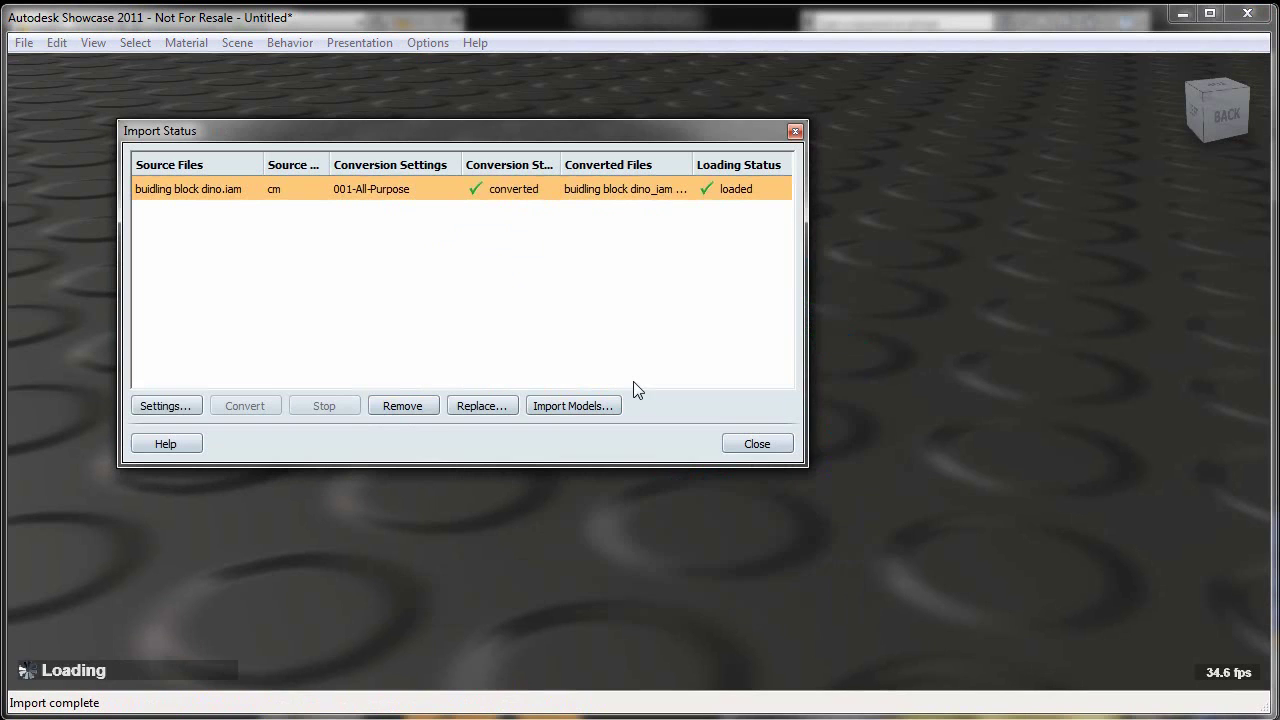
left_click(757, 443)
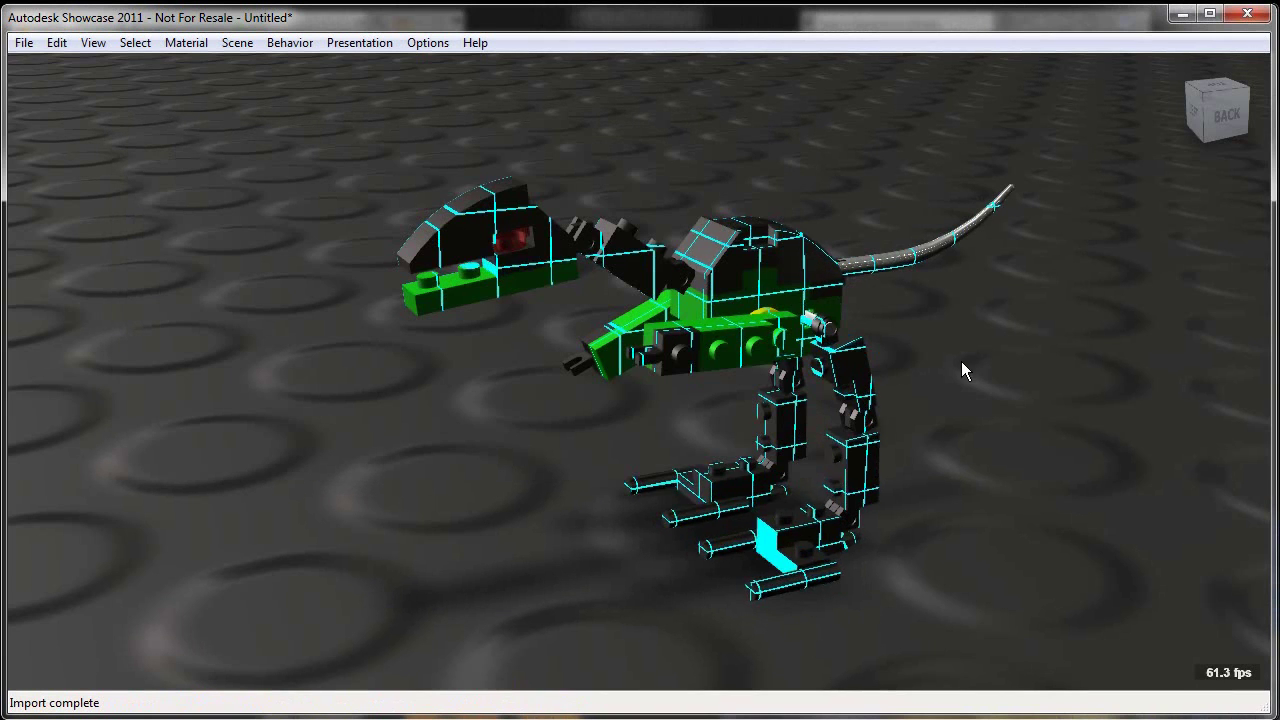
- Select only the dinosaur's tail, assign it the Black Matte plastic from the library and close the material libraries
right_click(884, 262)
left_click(921, 300)
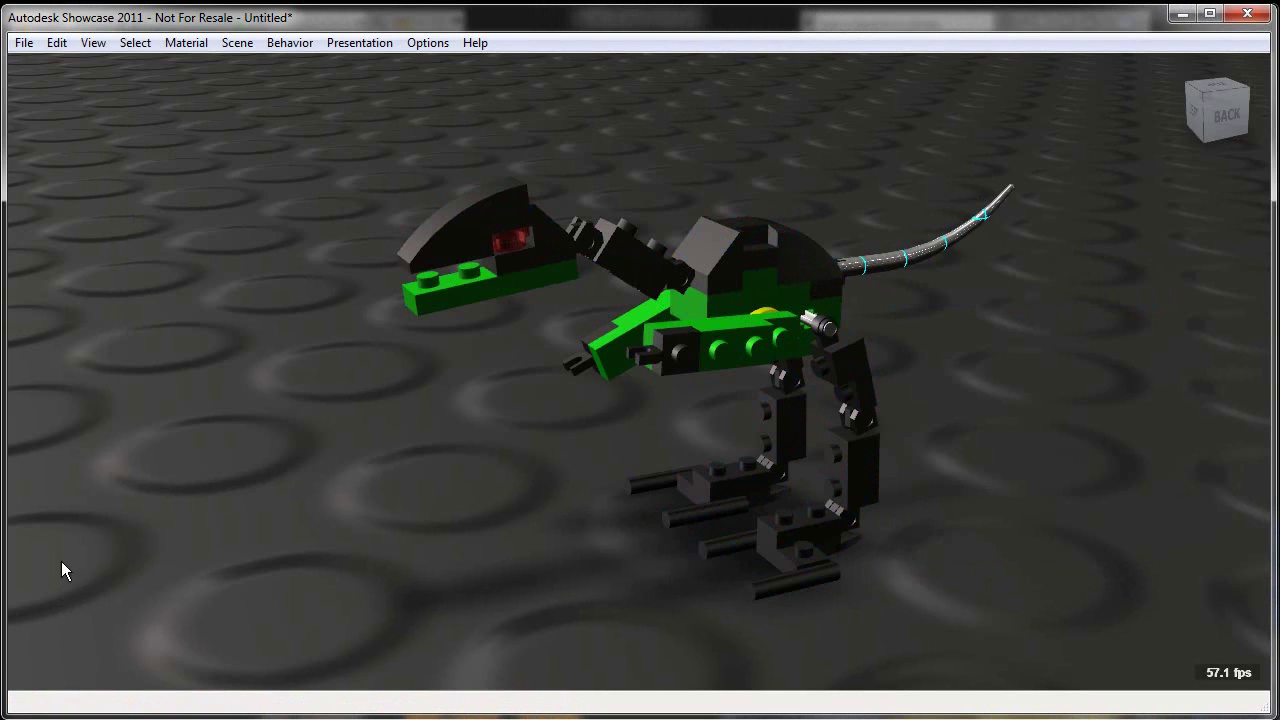
key("m")
left_click(76, 470)
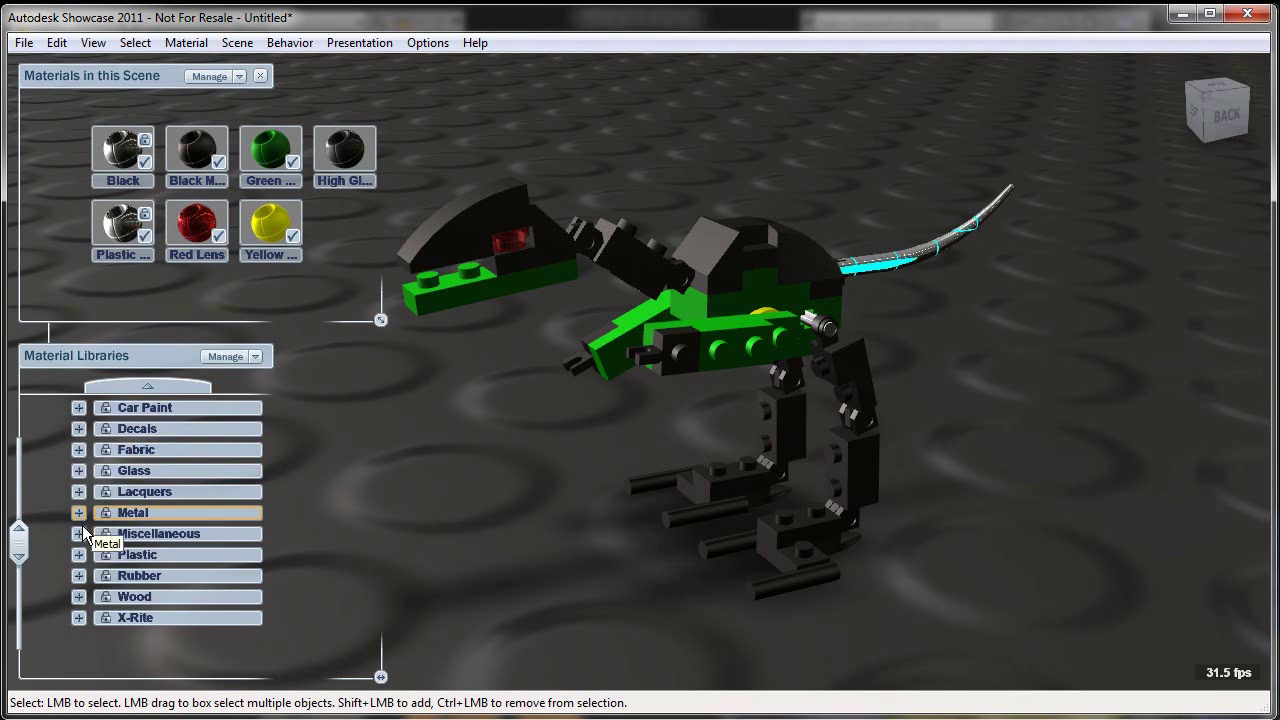
left_click(78, 554)
double_click(118, 455)
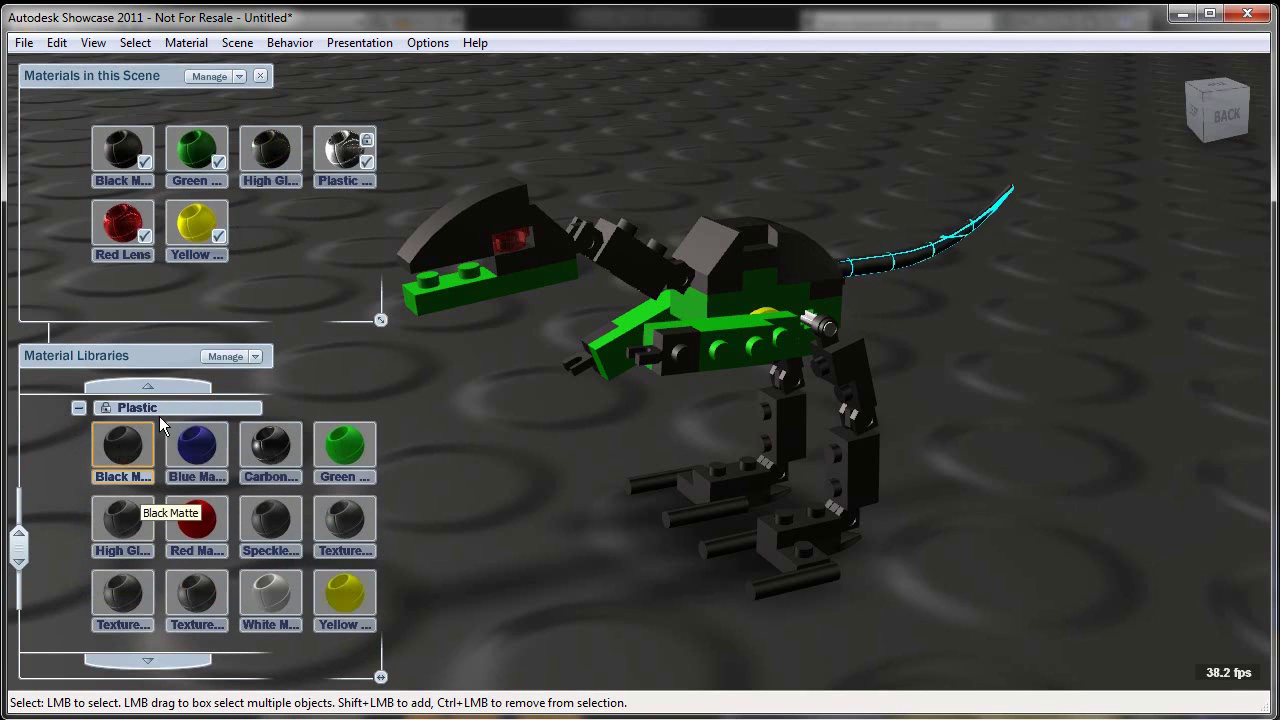
key("m")
- Examine the updated dinosaur in its environment from several angles and distances
scroll(686, 399, "down", 1)
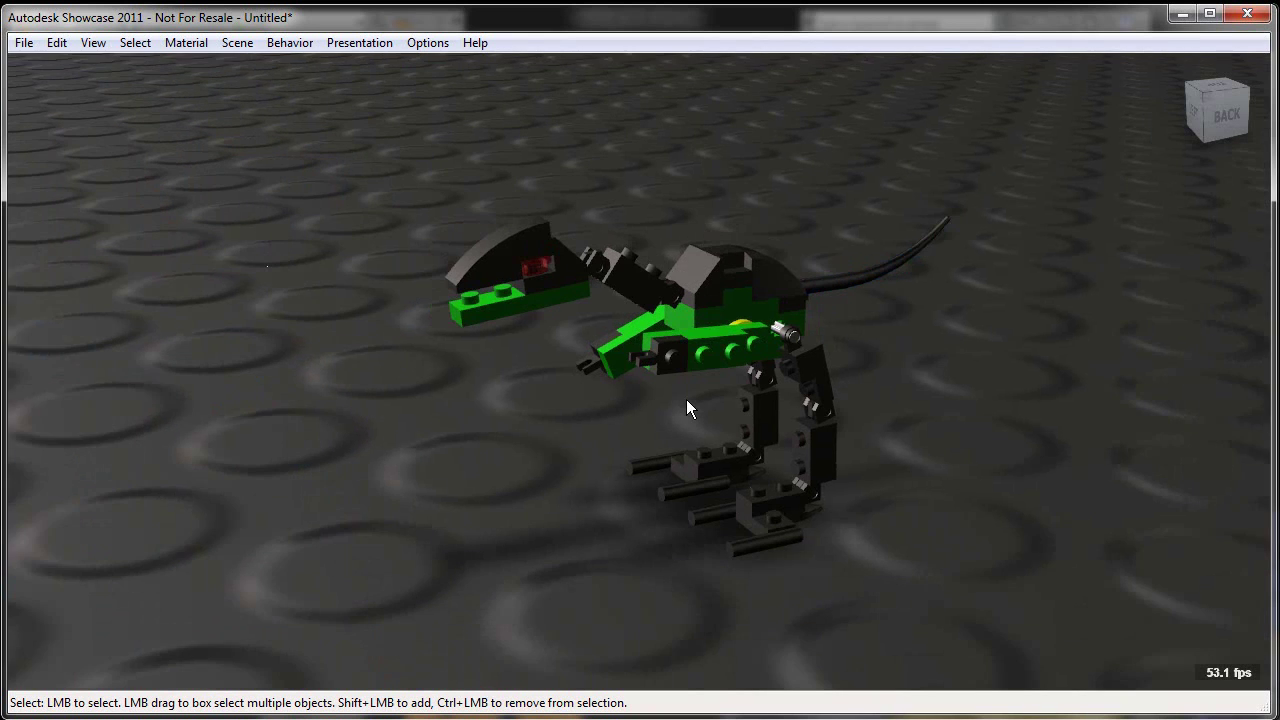
scroll(686, 399, "up", 1)
middle_click_drag(915, 457, 865, 455, "alt")
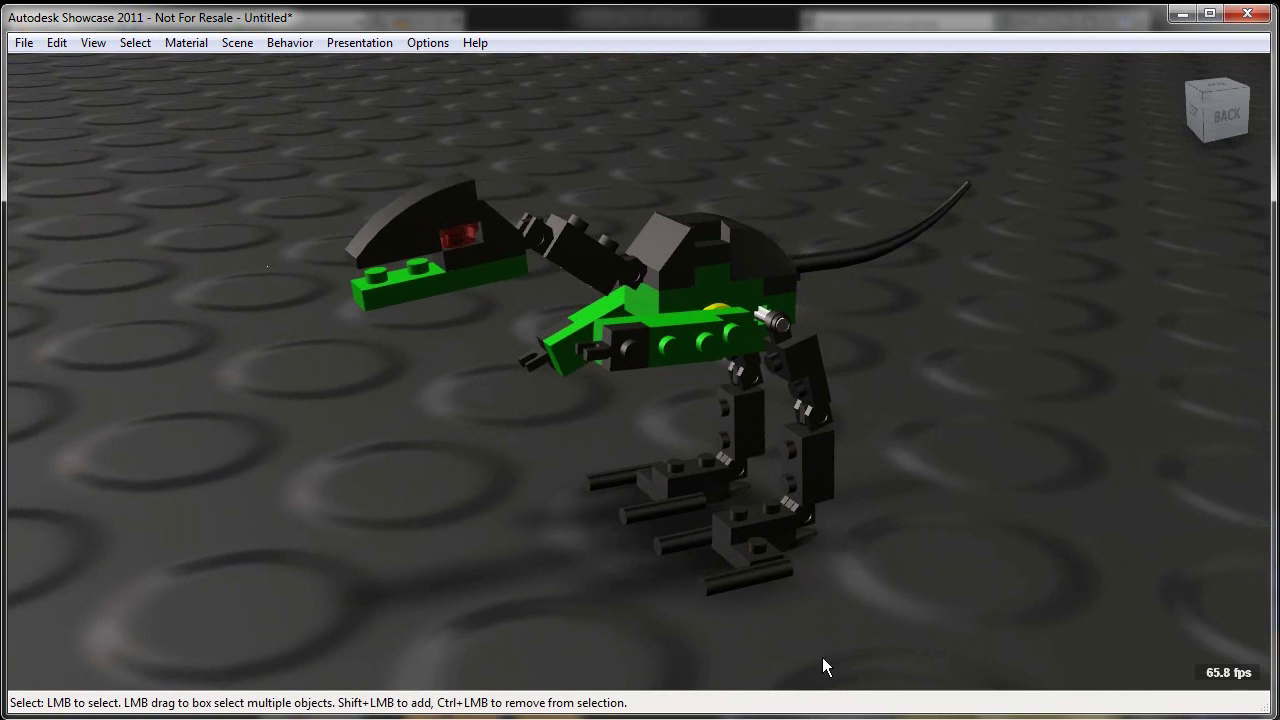
key("alt")
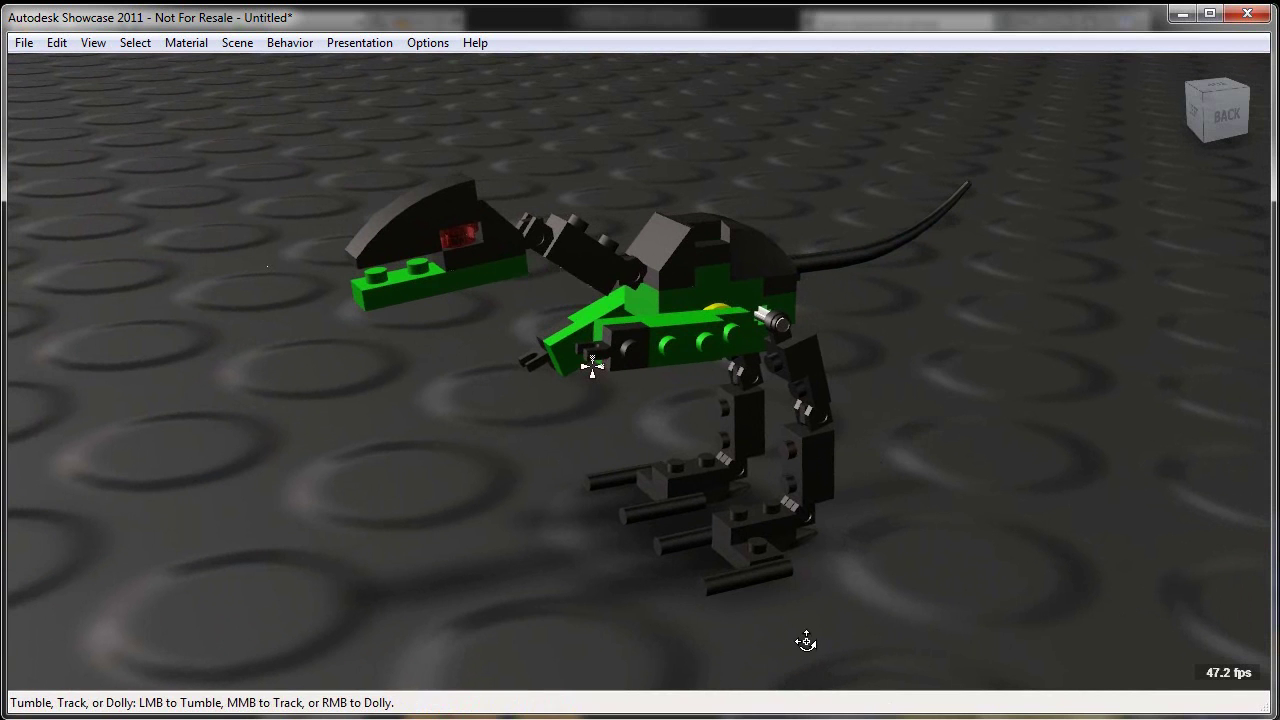
left_click_drag(801, 619, 1043, 585, "alt")
scroll(797, 487, "up", 3)
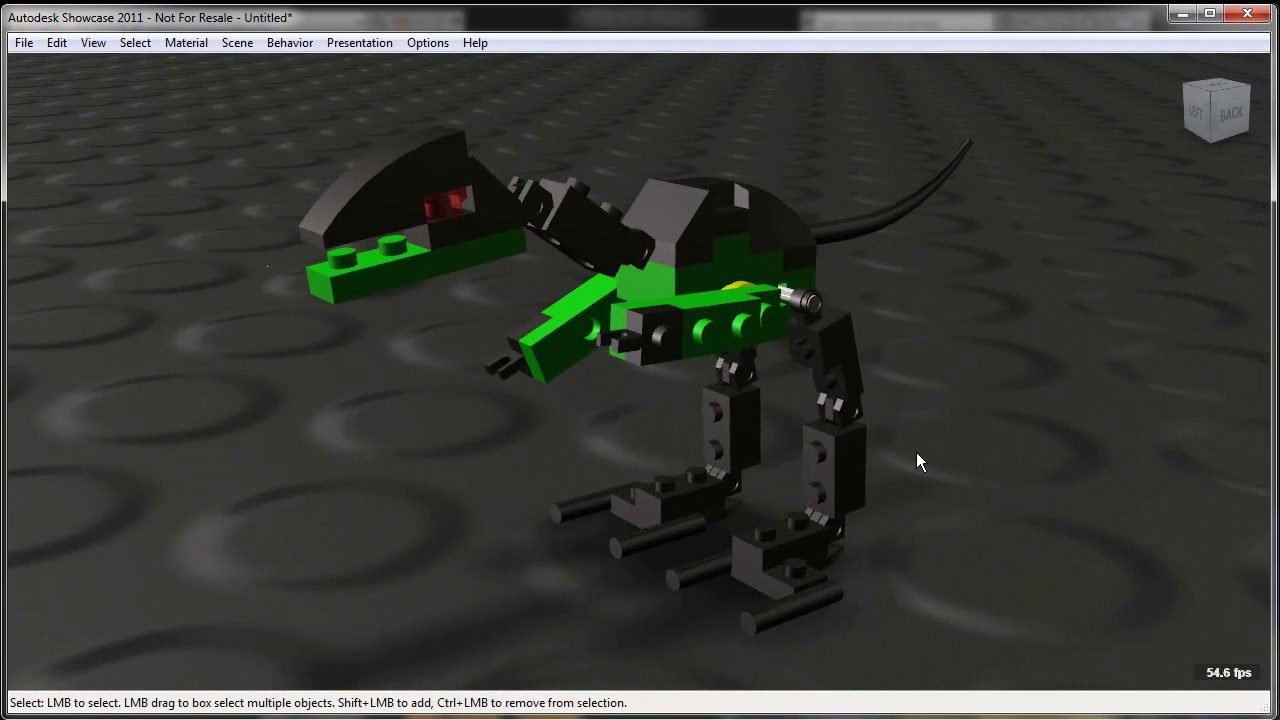
key("ctrl+r")
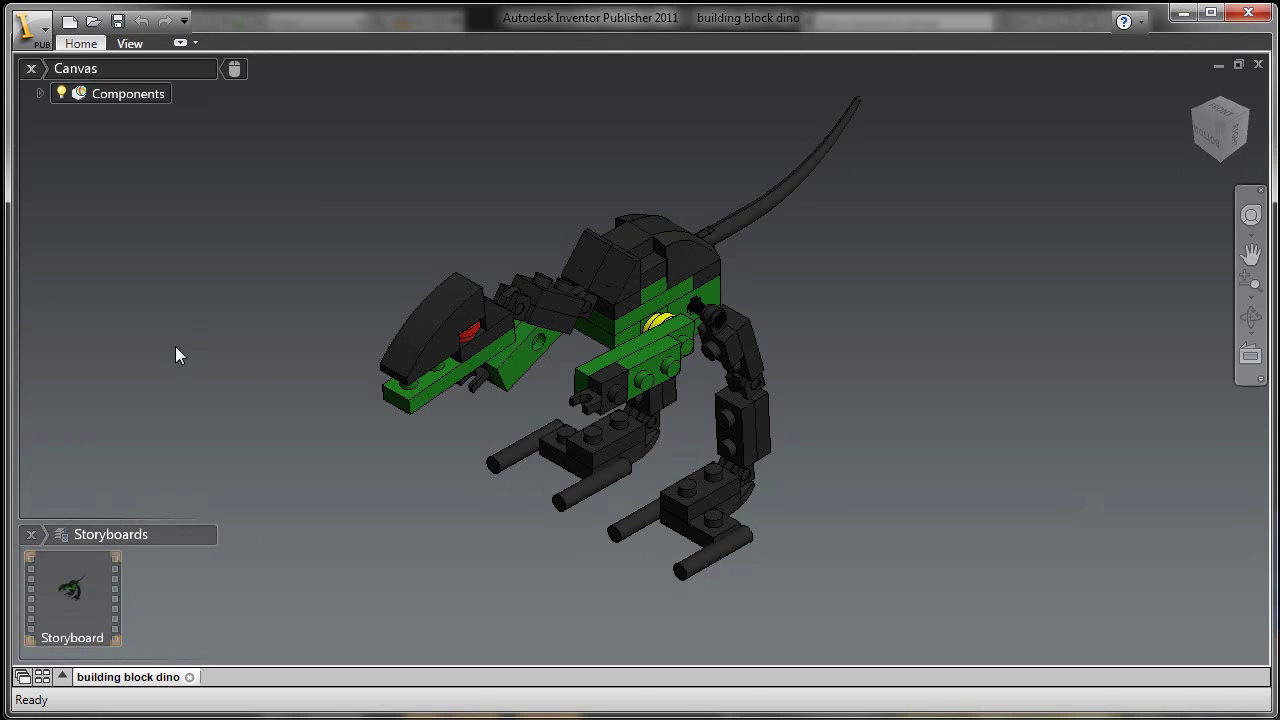
- In Autodesk Inventor Publisher, create a second storyboard for the building block dino document and open it
right_click(175, 346)
left_click(131, 390)
double_click(169, 570)
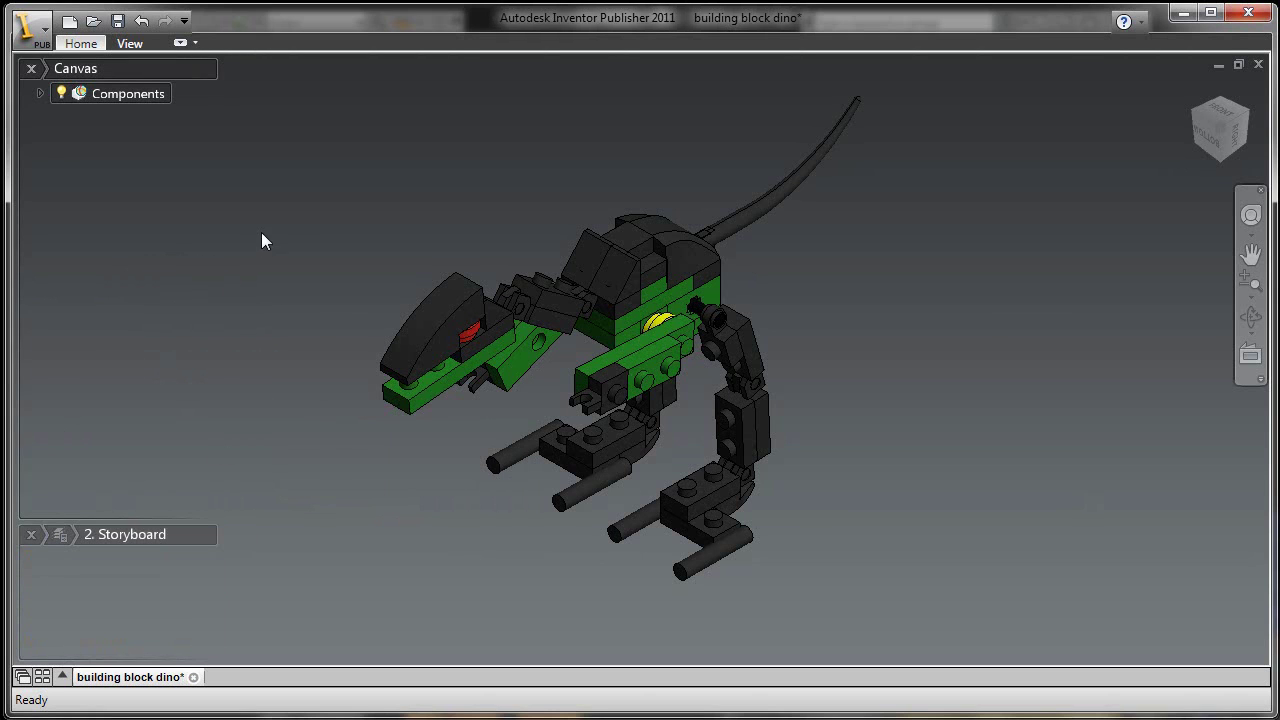
- Hide the buidling block dino:1 components, show only the 2x3:1 brick enlarged, and capture it as the first snapshot
left_click(40, 93)
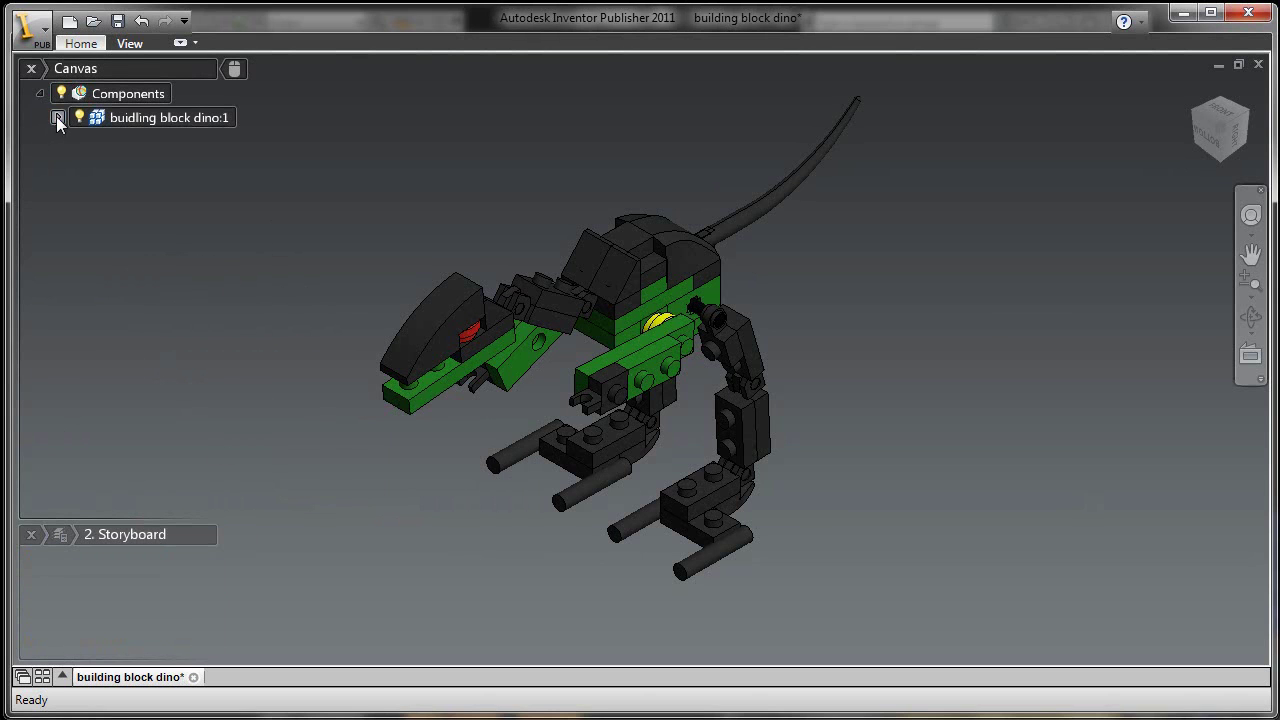
left_click(58, 117)
left_click(80, 116)
left_click(97, 141)
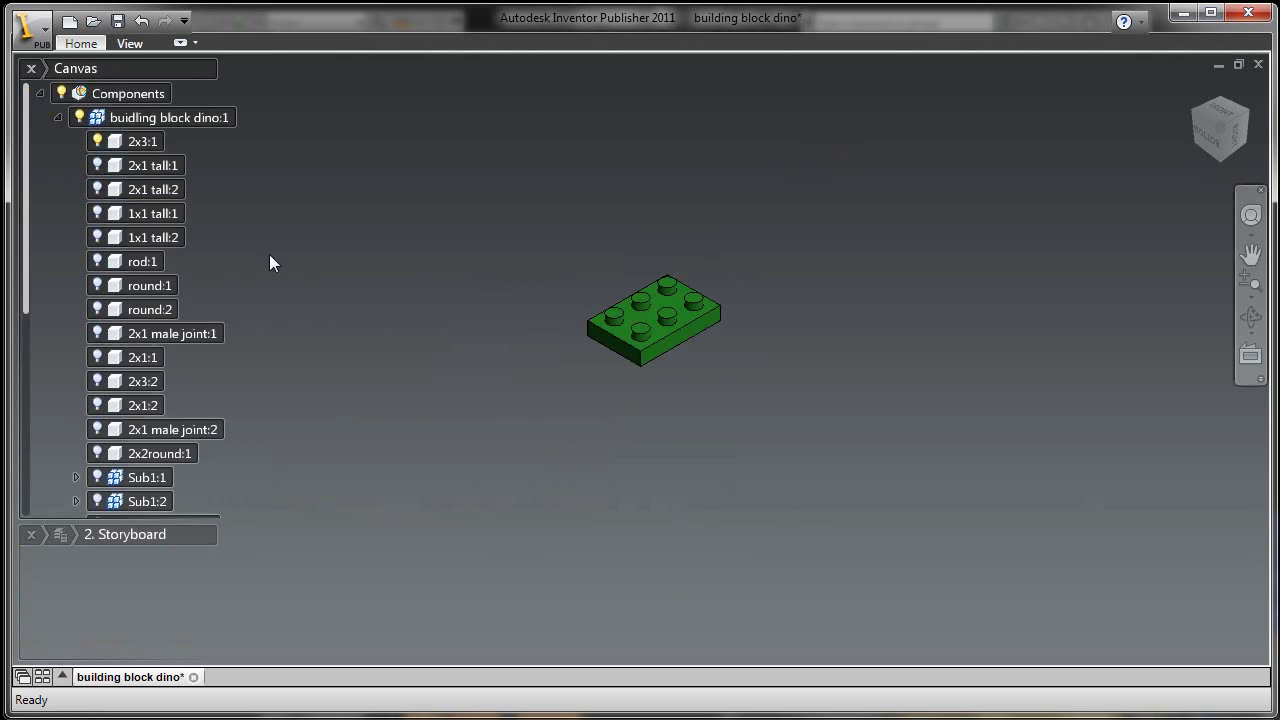
scroll(646, 356, "down", 4)
middle_click_drag(646, 341, 658, 492)
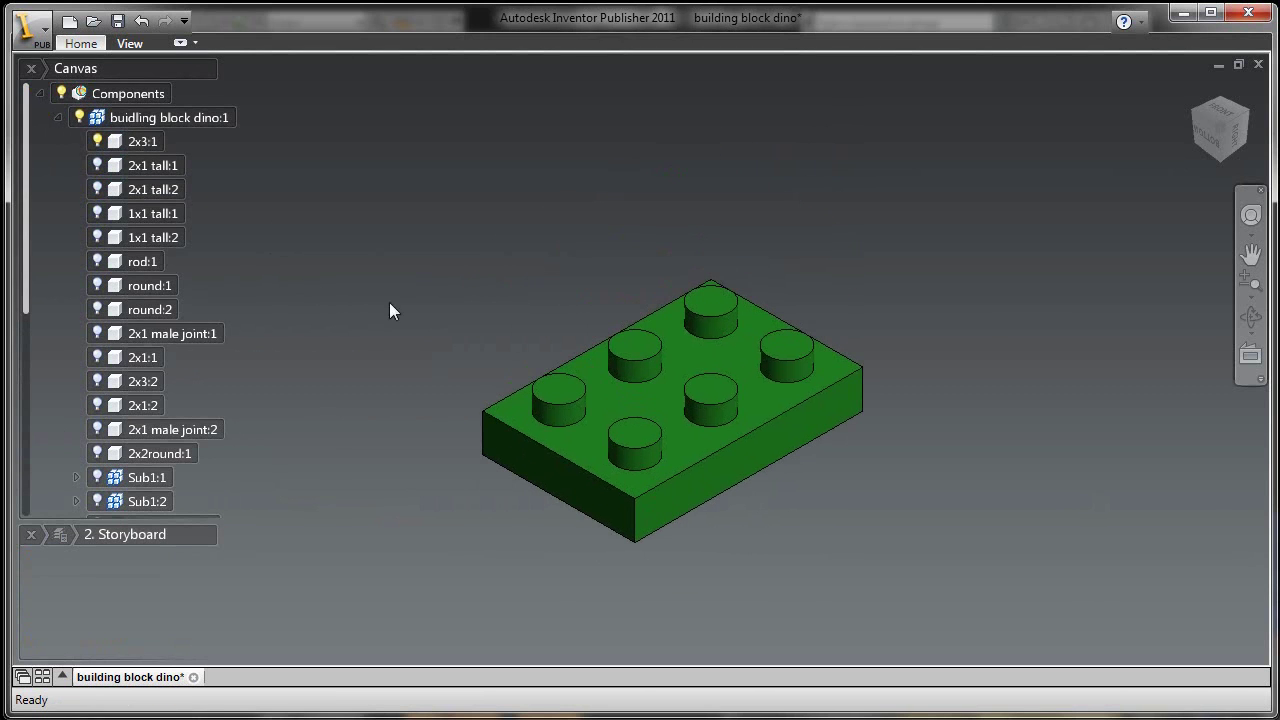
right_click_drag(389, 275, 389, 310)
right_click_drag(428, 168, 431, 234)
- Show 2x1 tall:1 and 2x1 tall:2 on the base brick and capture a second snapshot
left_click(97, 165)
left_click(97, 189)
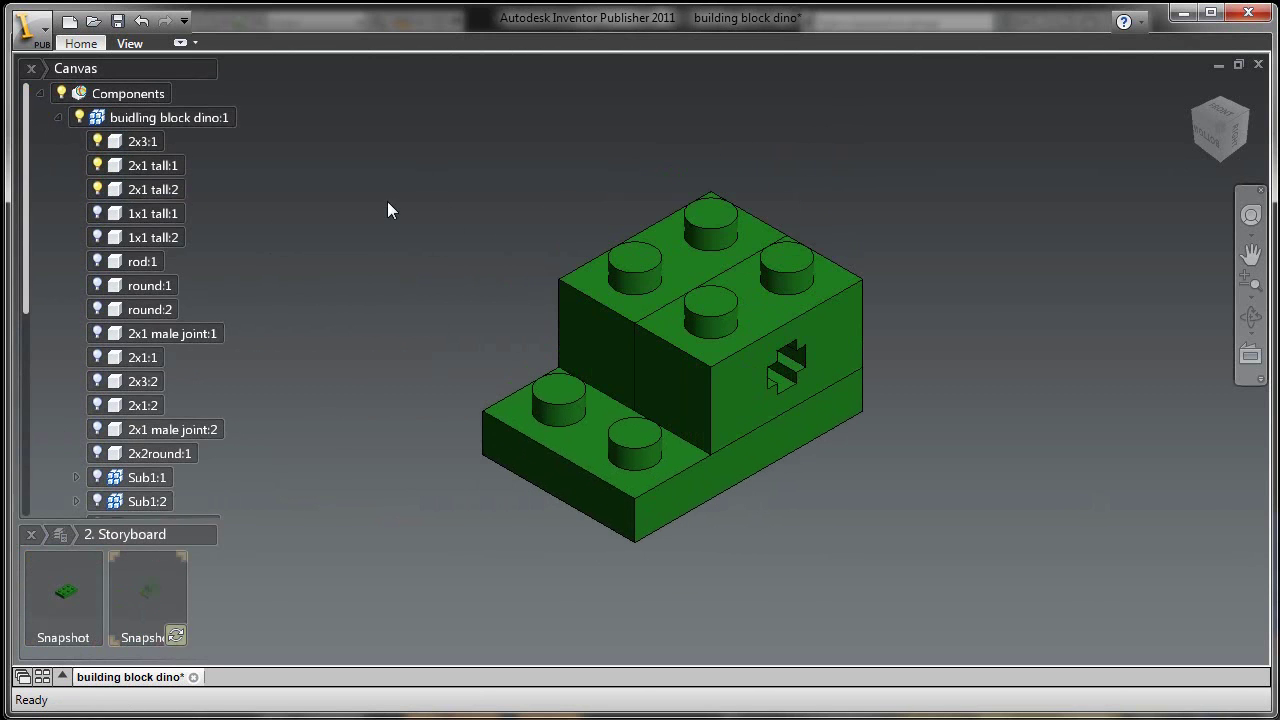
key("ctrl+shift+n")
- Show 1x1 tall:1 and 1x1 tall:2 together, followed by rod:1, capturing a snapshot for each addition
left_click(97, 213)
left_click(97, 237)
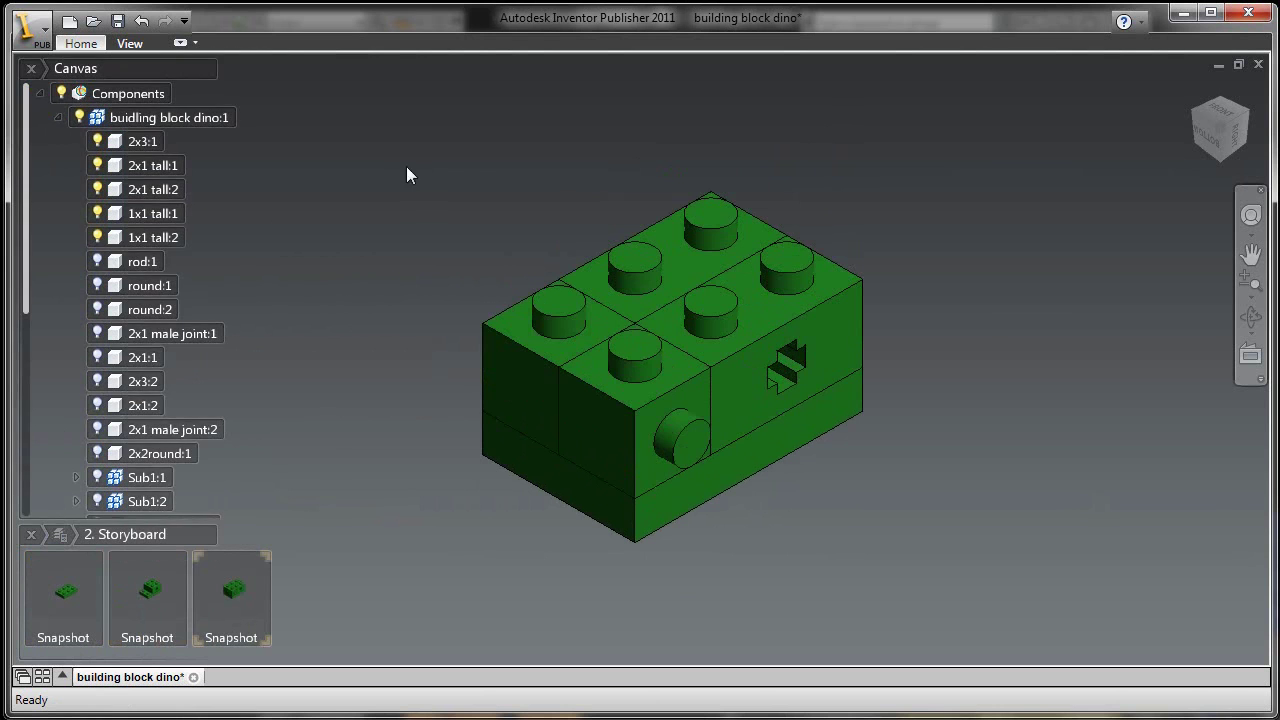
key("ctrl+shift+n")
left_click(97, 261)
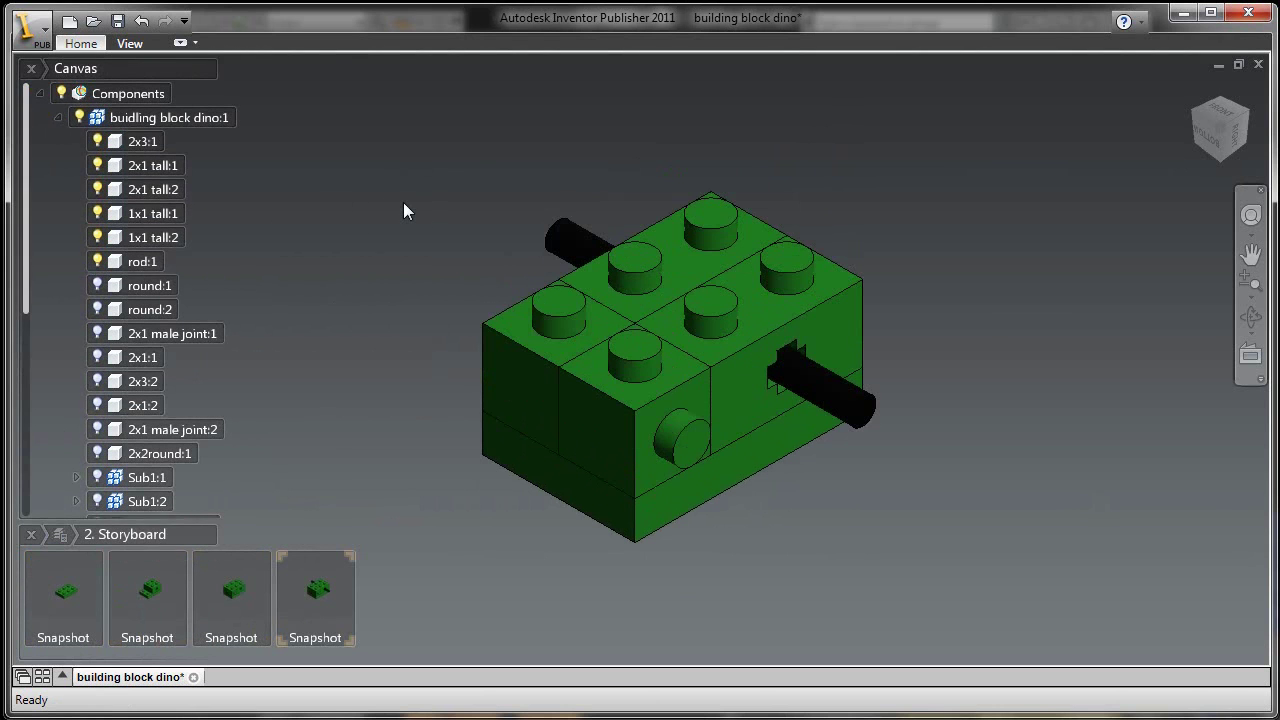
- Create a third storyboard from the current model state and open it
left_click(61, 534)
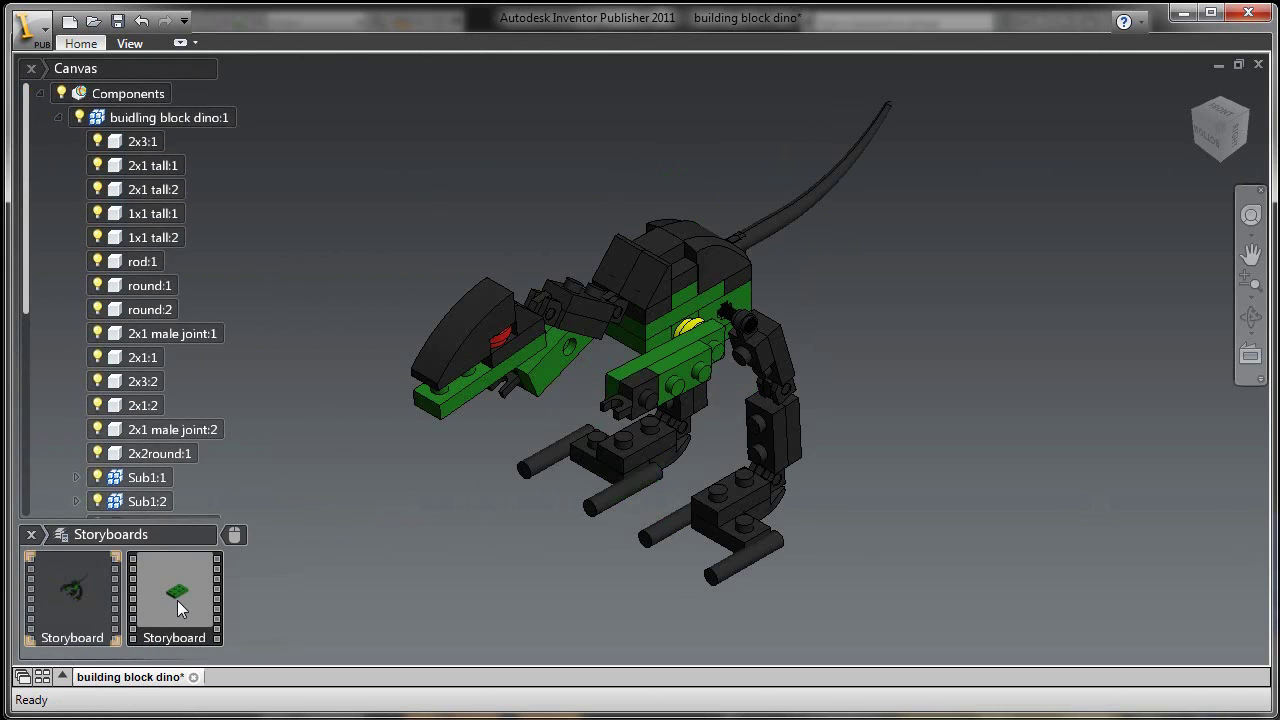
right_click(351, 345)
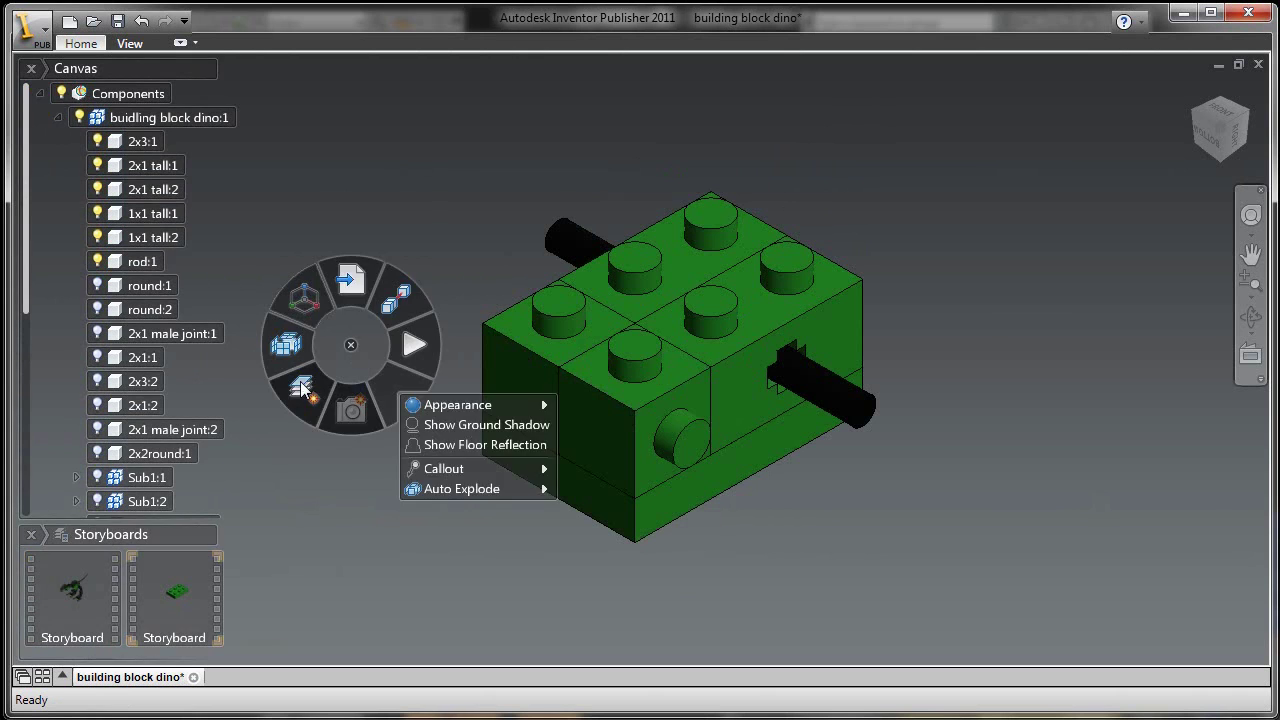
left_click(307, 387)
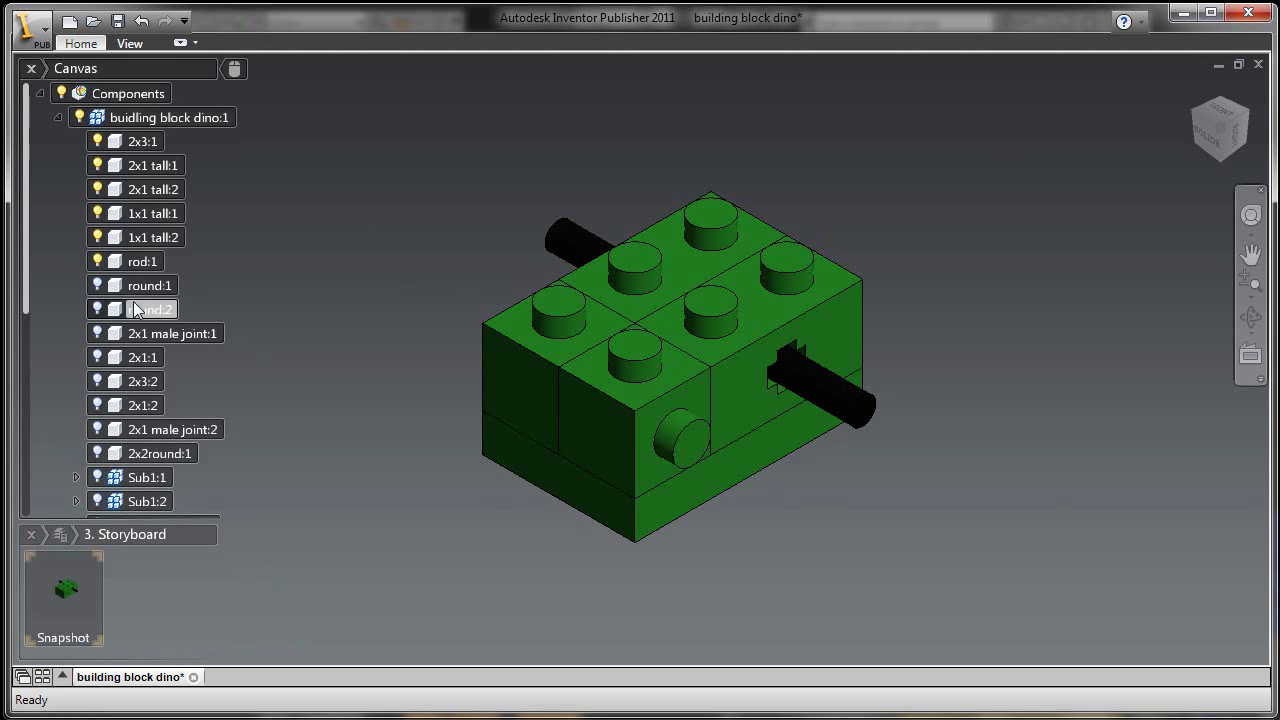
- Show round:1 and round:2 in the first snapshot and 2x1 male joint:1 in a second one
left_click(96, 285)
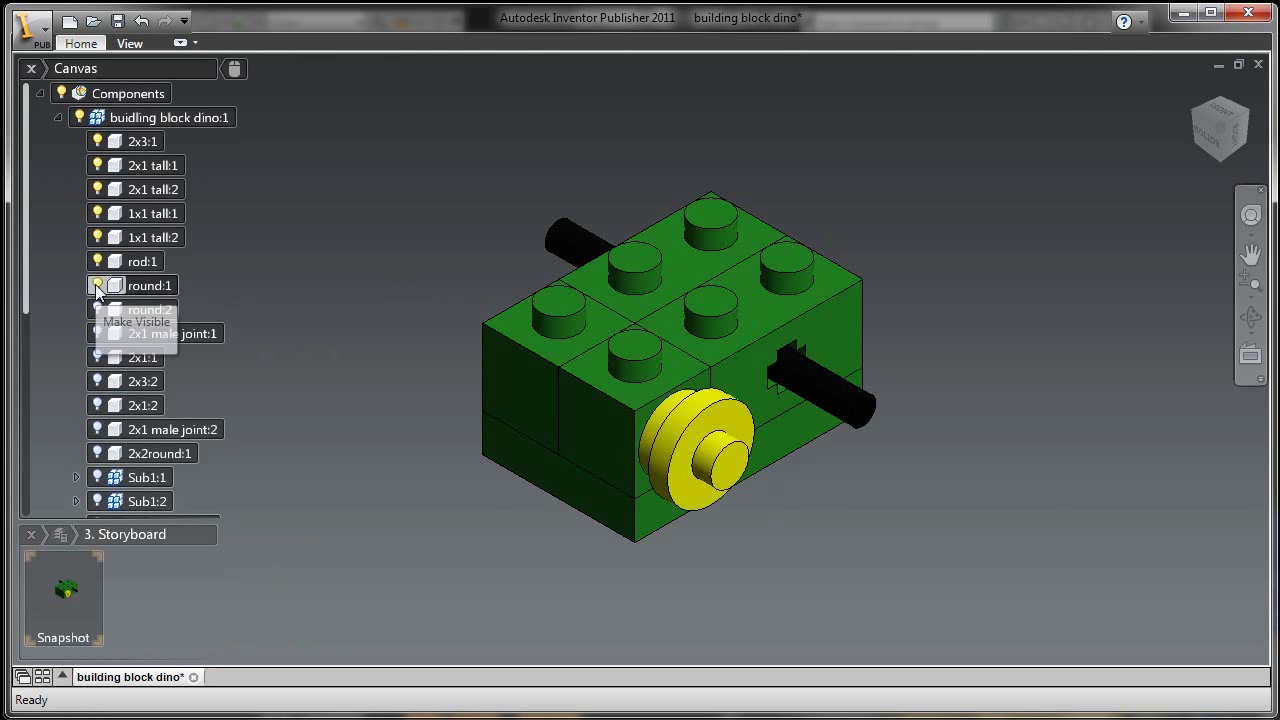
left_click(96, 309)
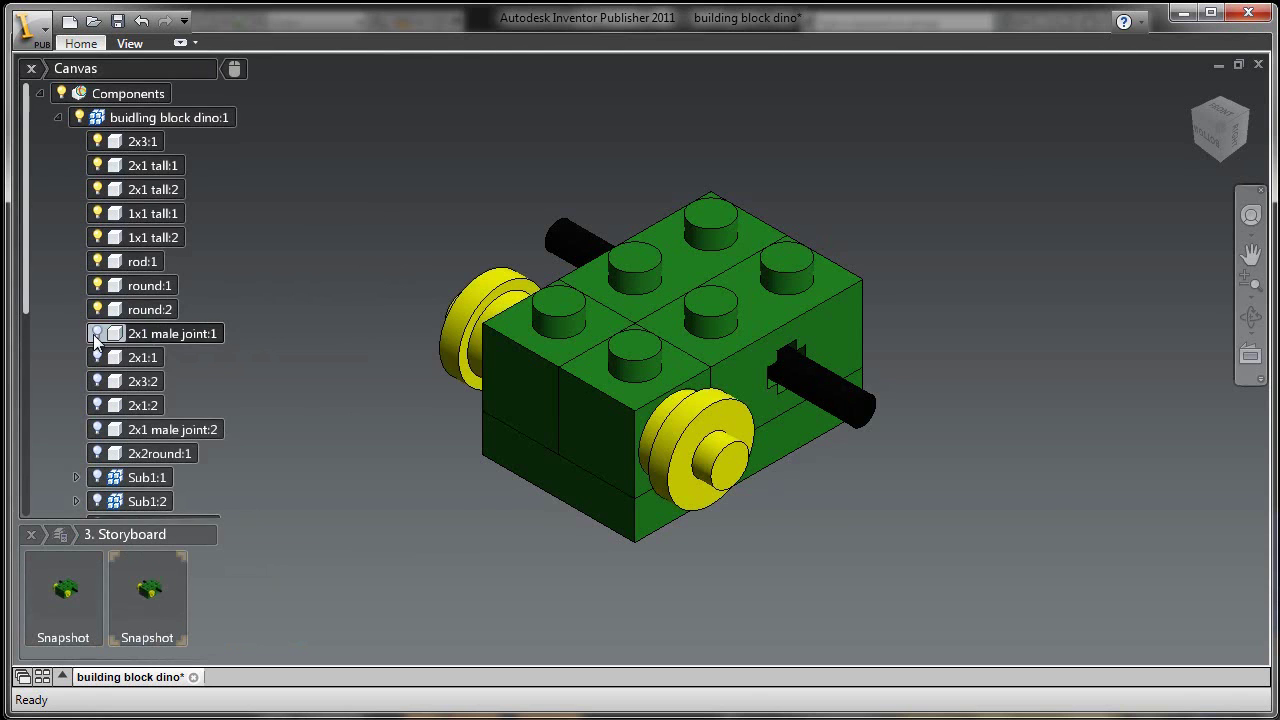
left_click(95, 333)
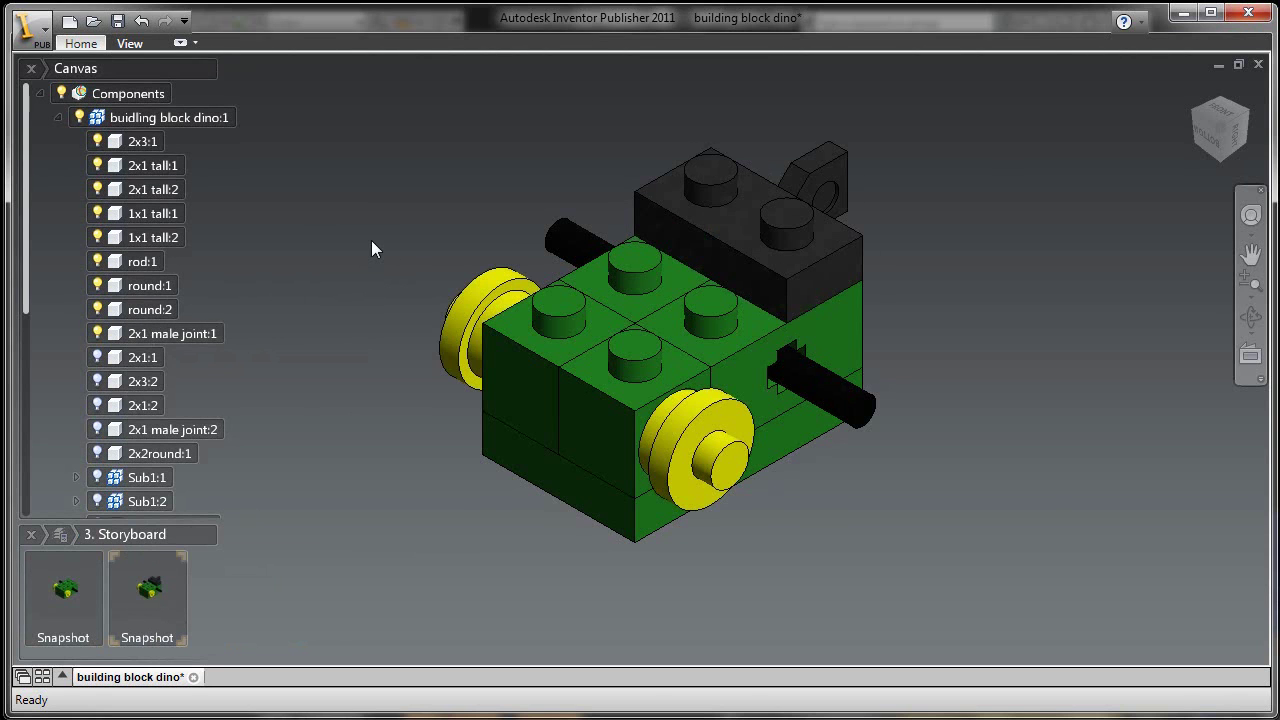
- Show 2x1:1 and 2x3:2 in the third snapshot, and 2x1:2 with 2x1 male joint:2 in a newly captured fourth one
left_click(96, 357)
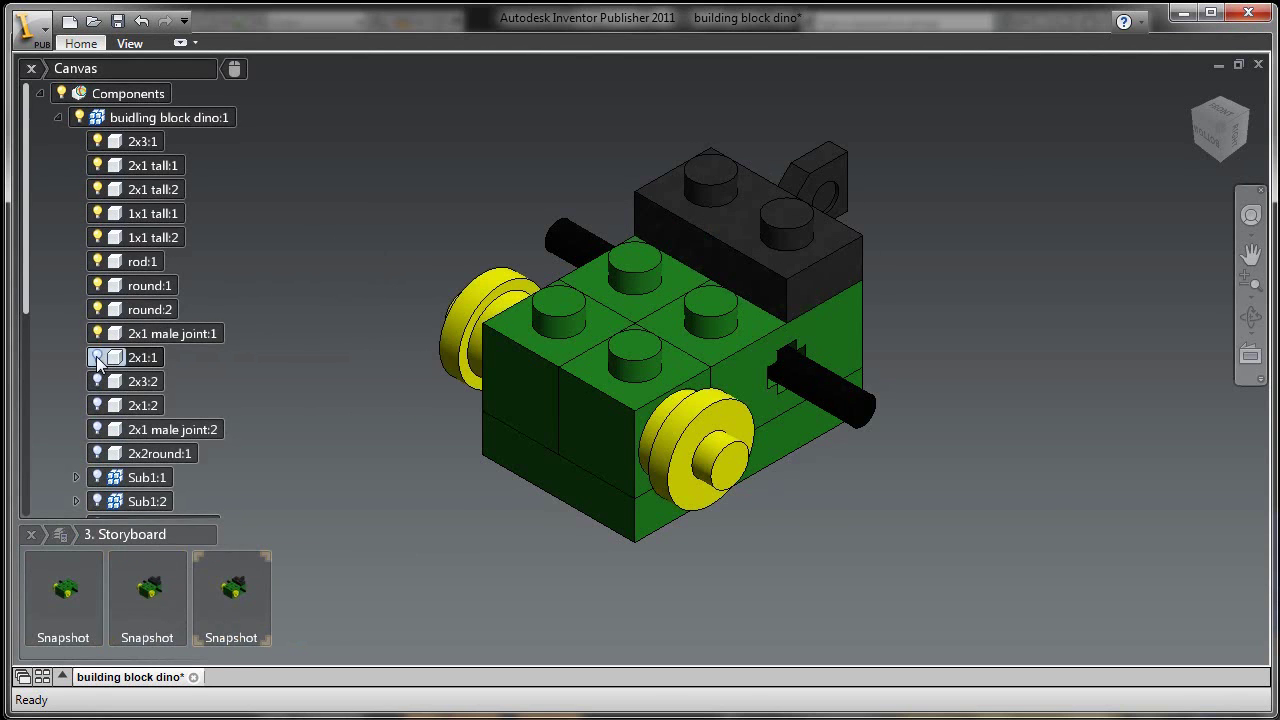
left_click(96, 381)
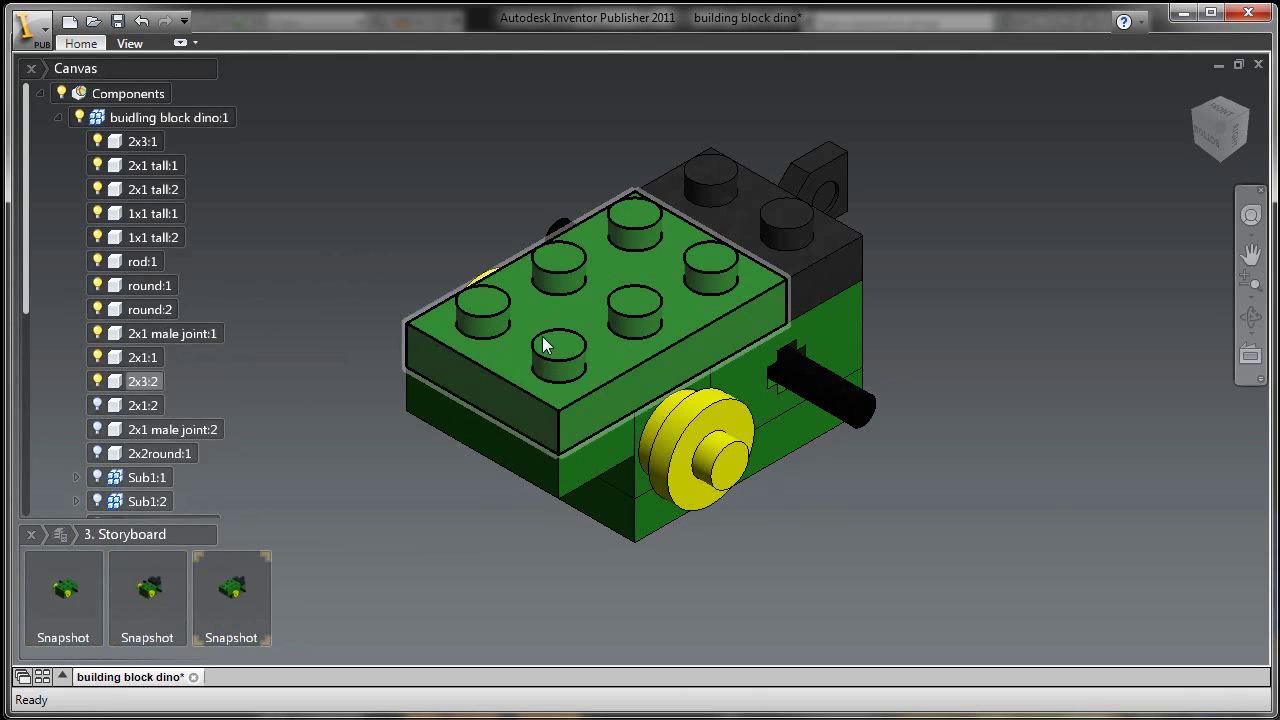
key("space")
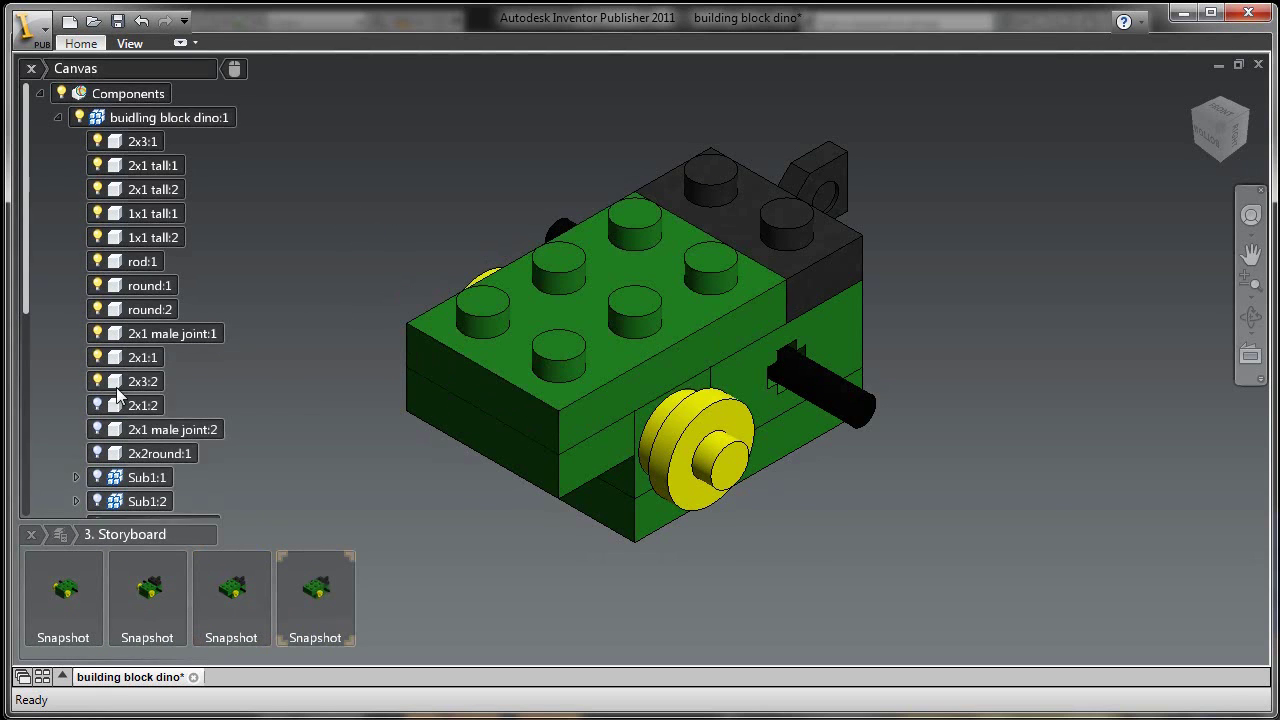
left_click(96, 405)
left_click(96, 428)
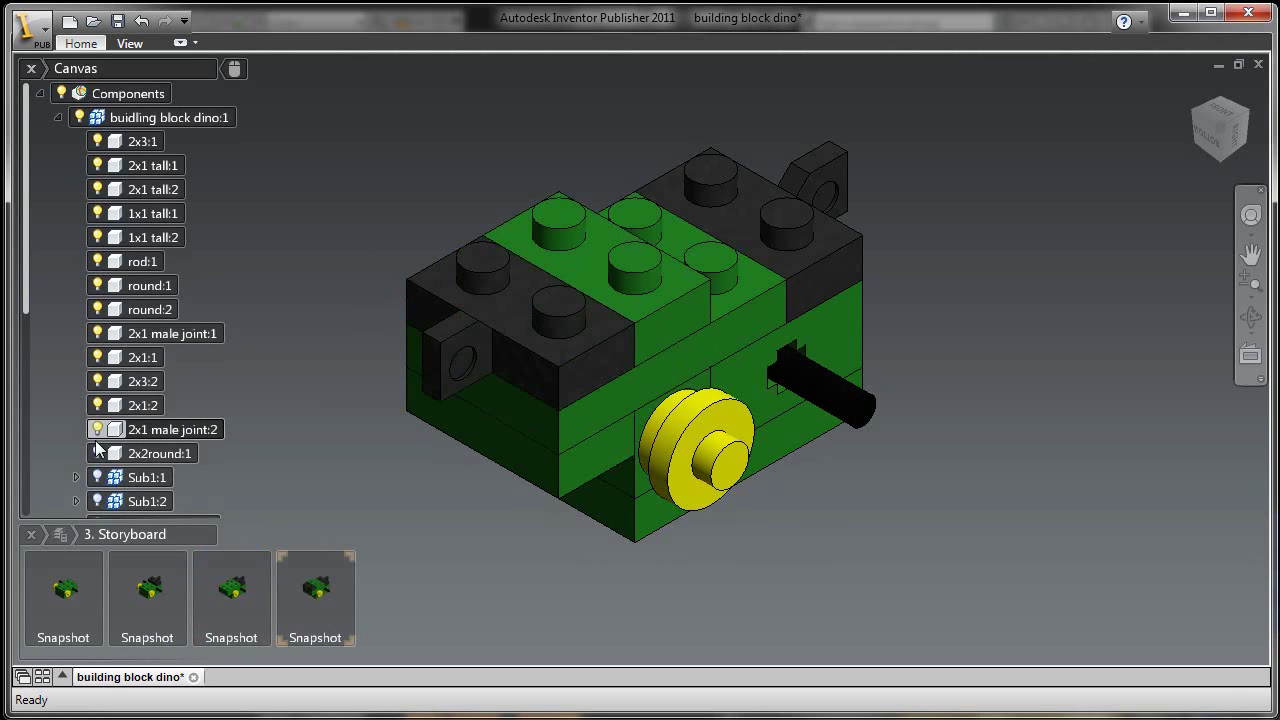
- Show 2x2round:1 in a fifth snapshot and the Sub1:1 and Sub1:2 arms, framed in full, in a sixth
left_click(96, 453)
key("ctrl+shift+s")
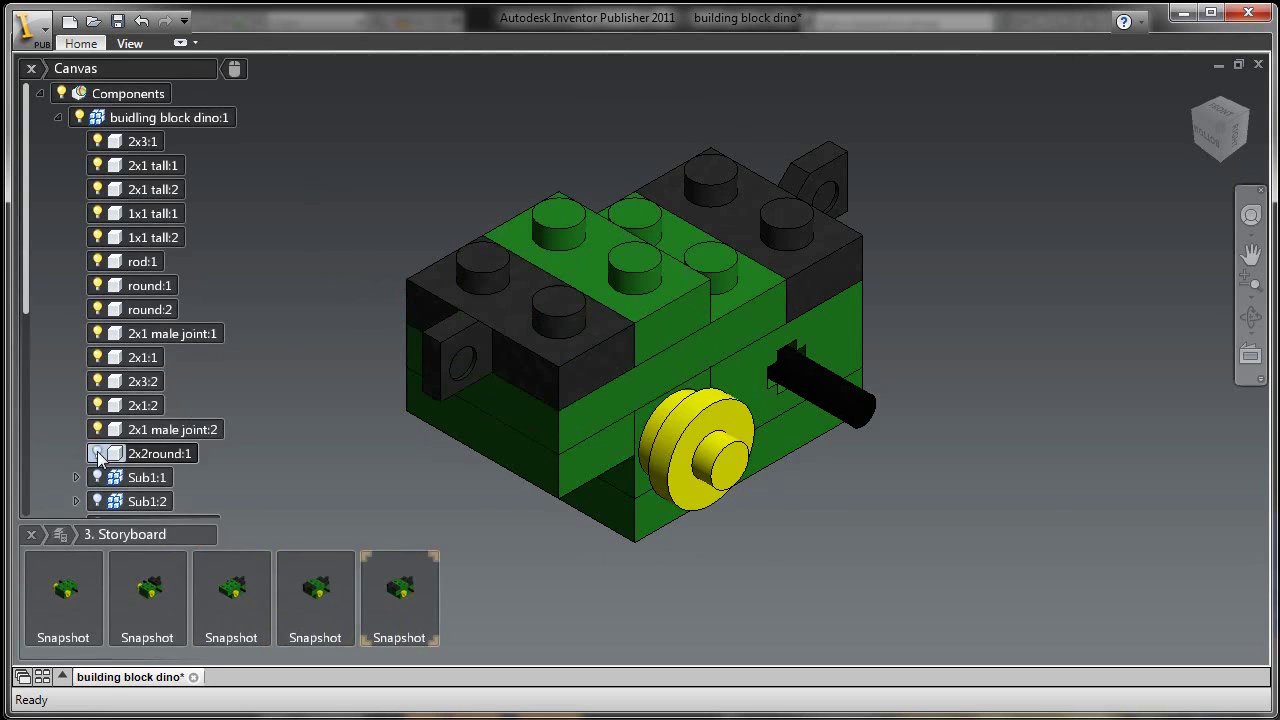
mouse_move(308, 427)
middle_mouse_down()
mouse_move(303, 403)
mouse_move(314, 431)
middle_mouse_up()
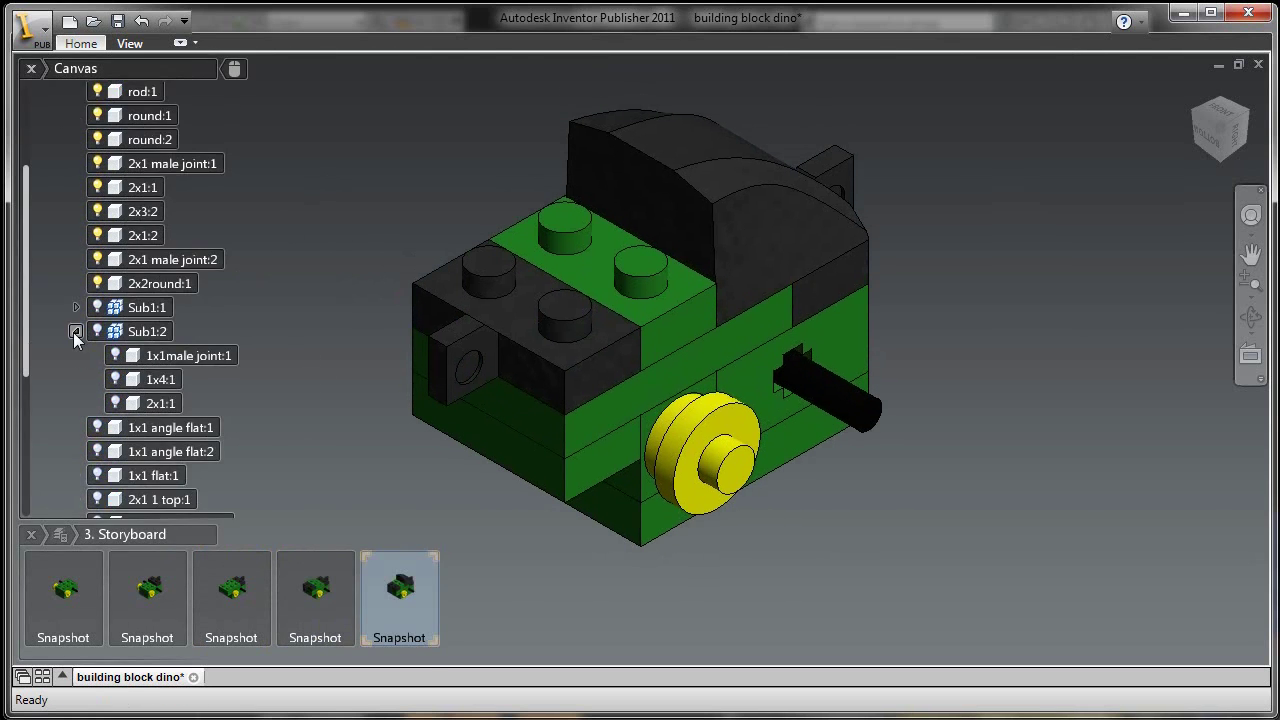
left_click(75, 331)
right_click_drag(342, 266, 341, 322)
left_click(97, 307)
left_click(97, 331)
scroll(991, 496, "down", 1)
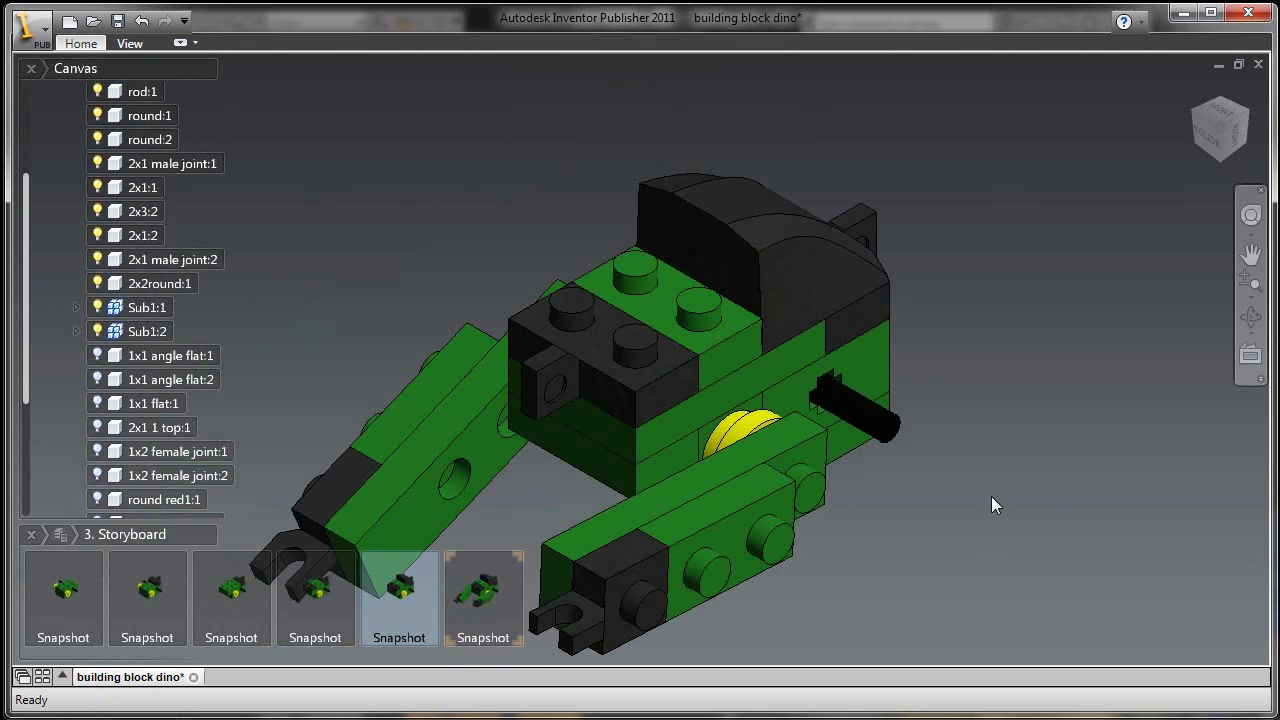
middle_click_drag(943, 545, 966, 497)
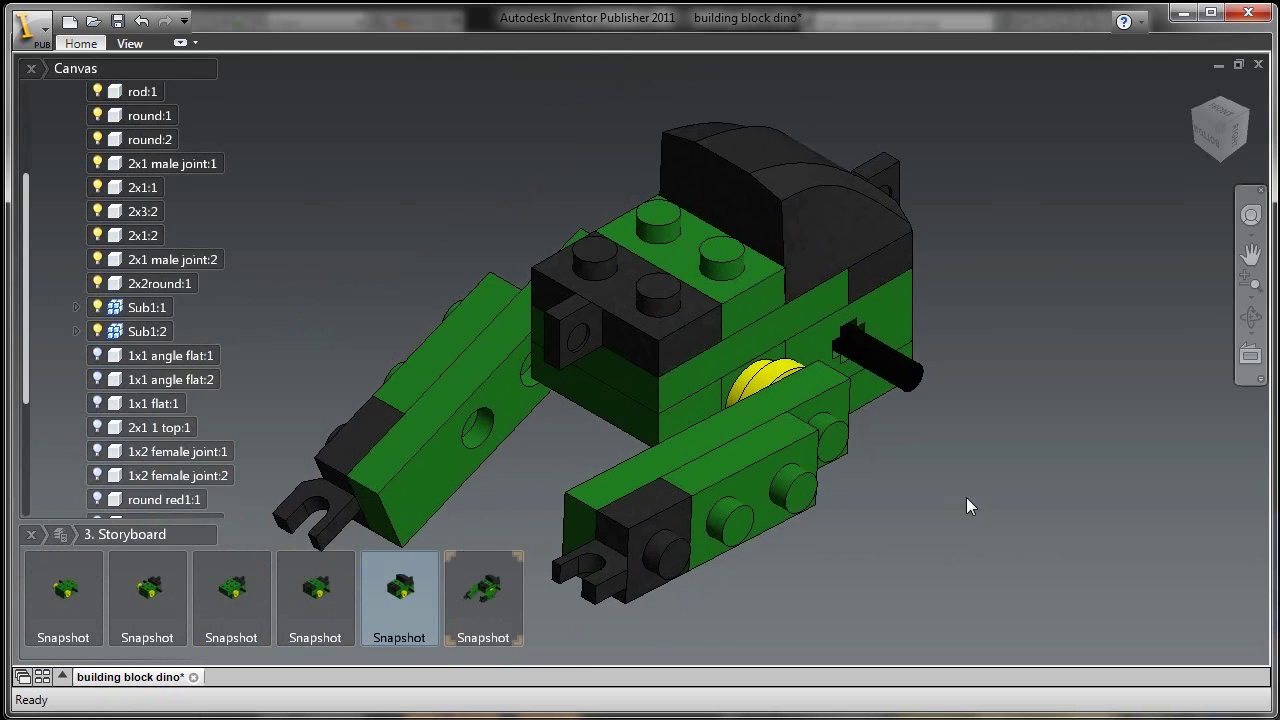
- Capture separate snapshots showing 2x1 1 top:1, 1x1 flat:1, and the pair 1x1 angle flat:1 and 1x1 angle flat:2
key("ctrl+shift+s")
left_click(98, 427)
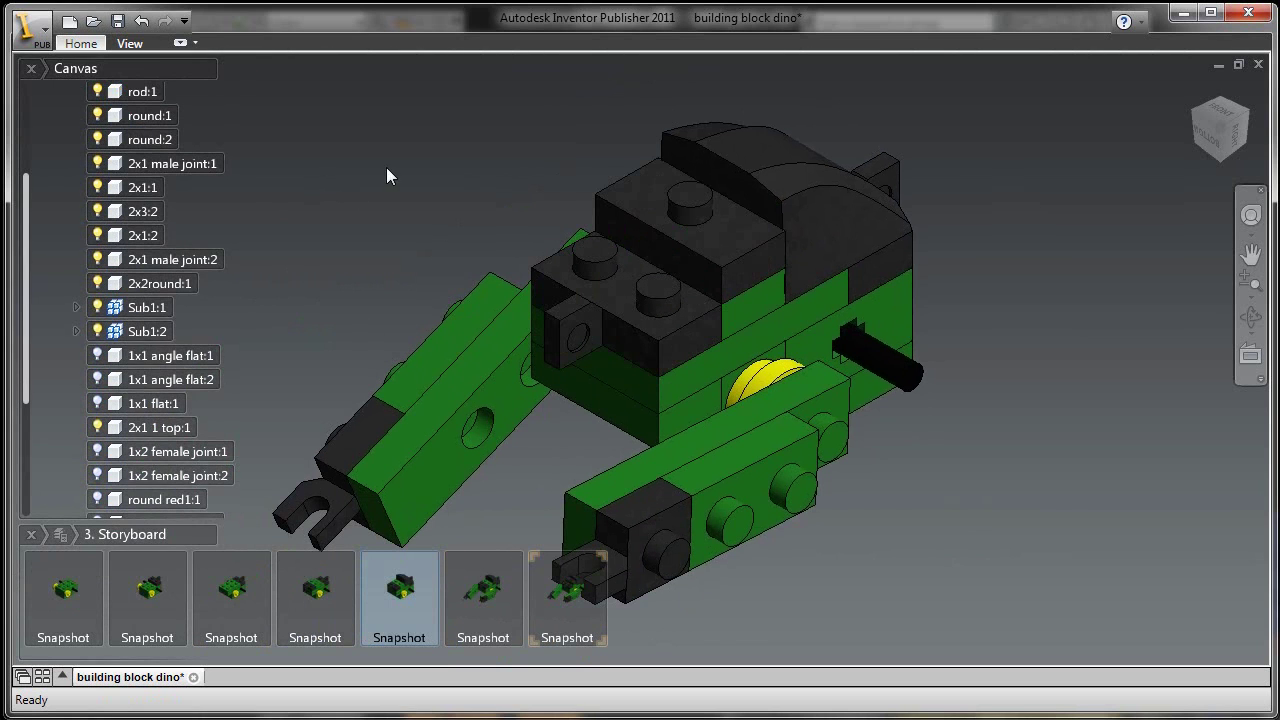
key("ctrl+shift+s")
left_click(97, 403)
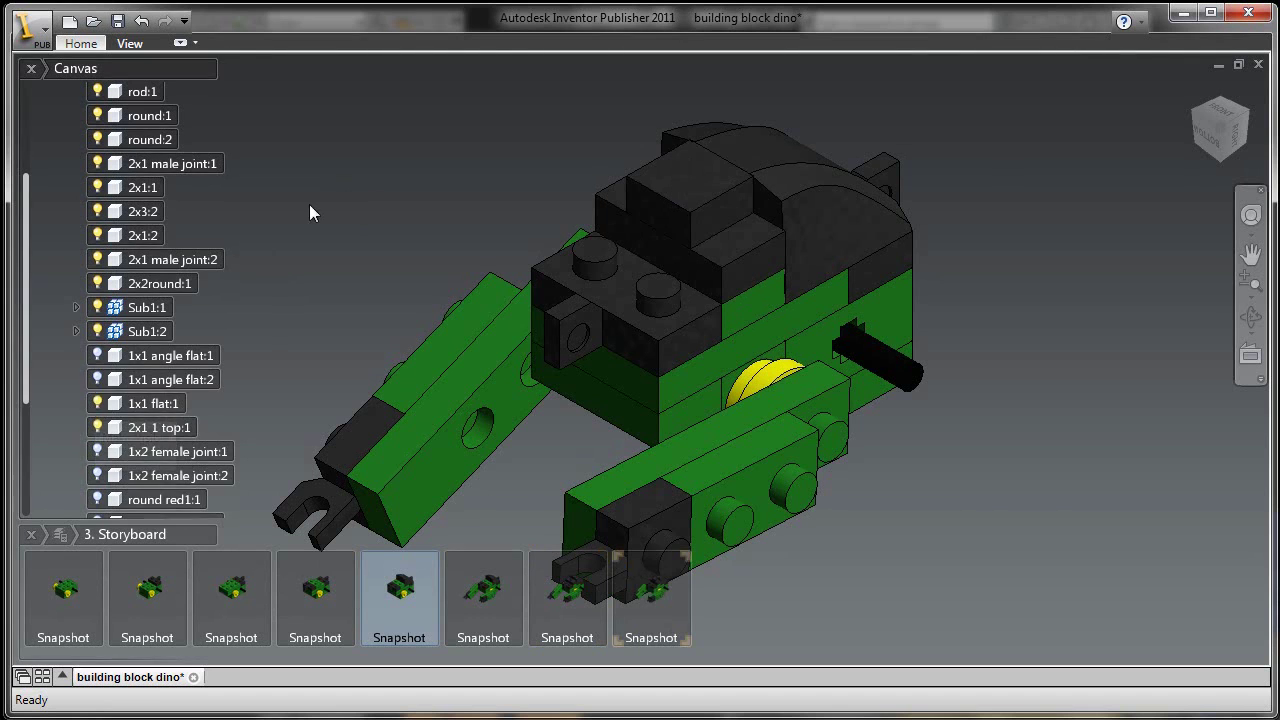
key("ctrl+shift+s")
left_click(98, 379)
left_click(98, 355)
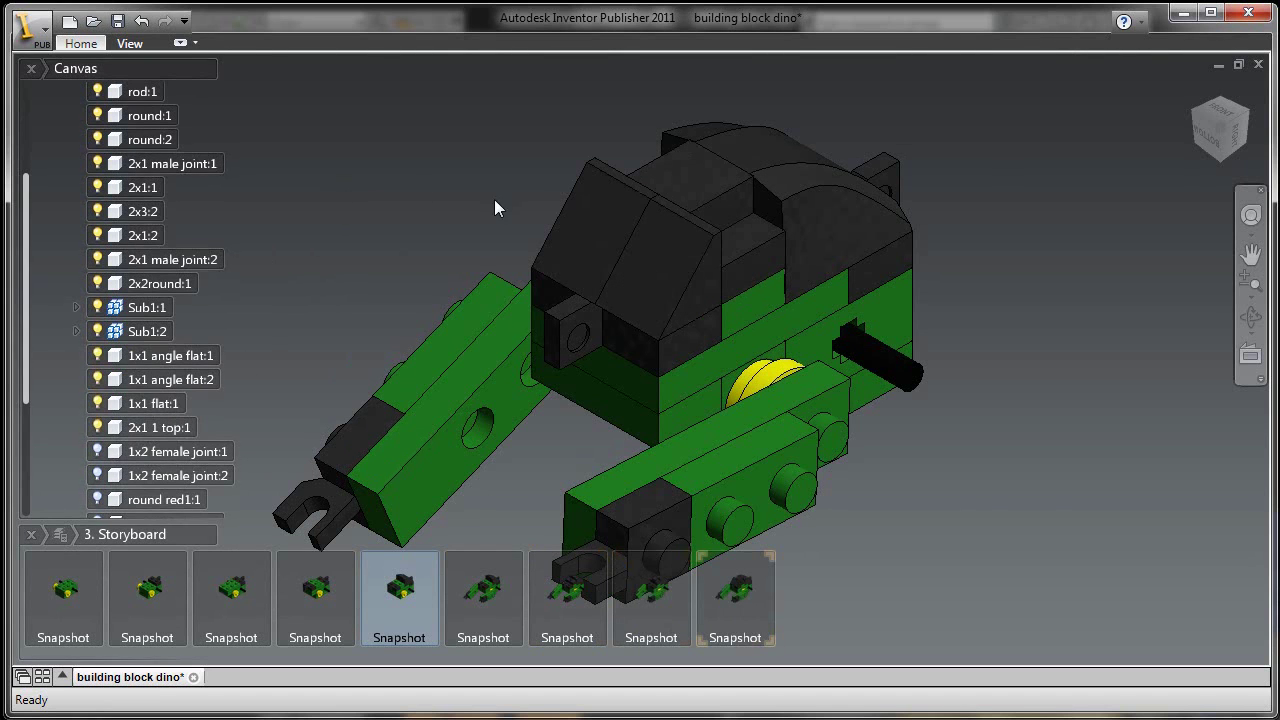
- Open the fourth storyboard, capture the current model as a snapshot, and delete the blank snapshot
left_click(60, 534)
double_click(378, 566)
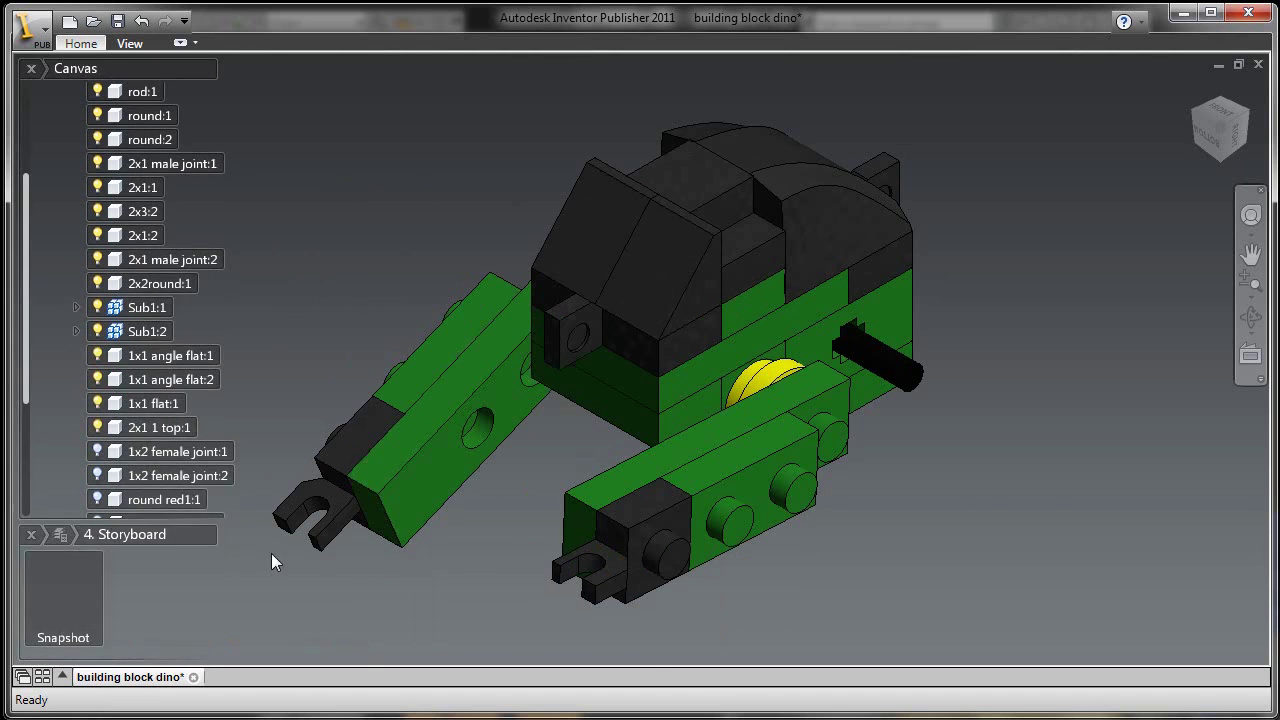
key("ctrl+shift+s")
right_click(80, 612)
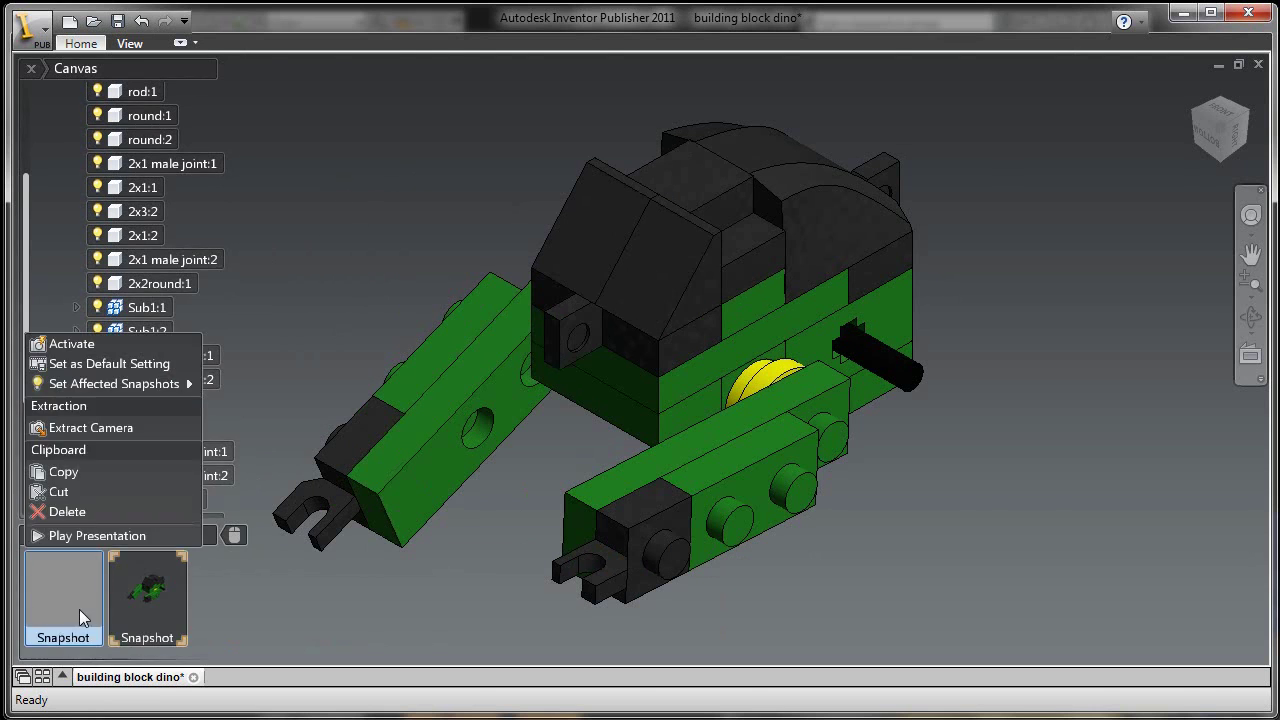
left_click(67, 511)
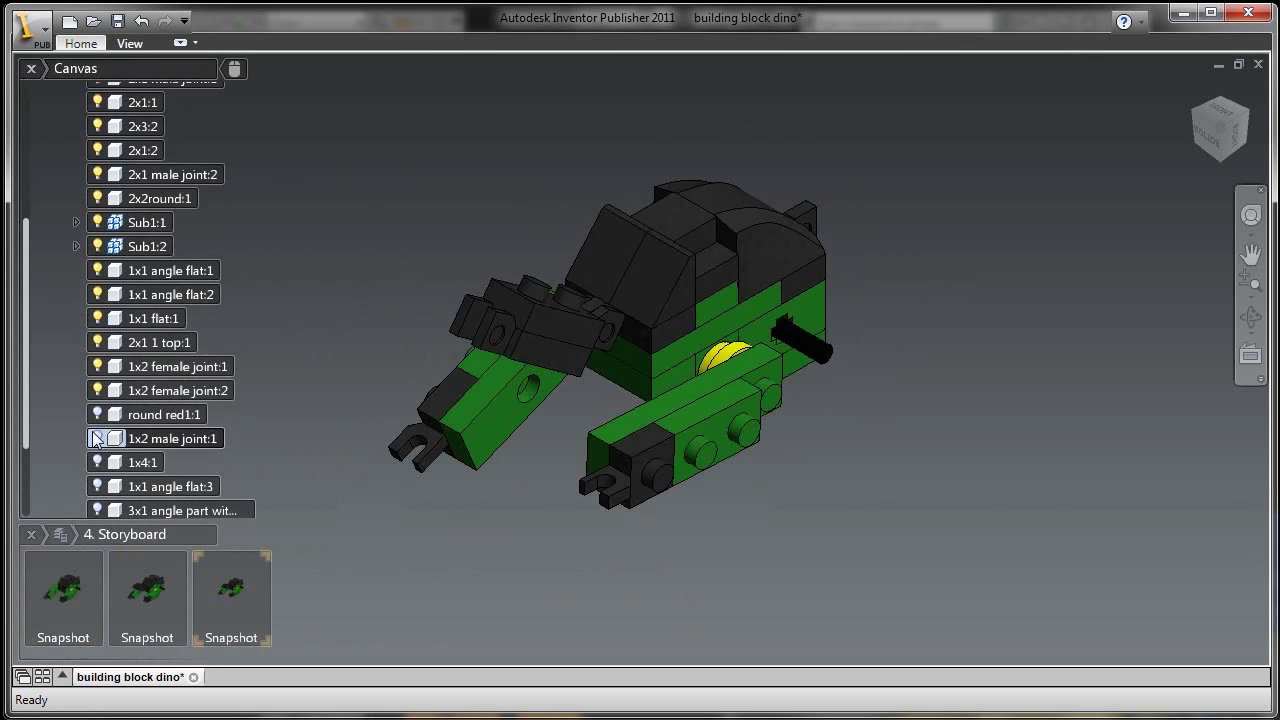
- Build the head across successive snapshots by showing 1x2 male joint:1, round red1:1 with 1x1 angle flat:3, 1x4:1, and the 3x1 angle part
left_click(95, 438)
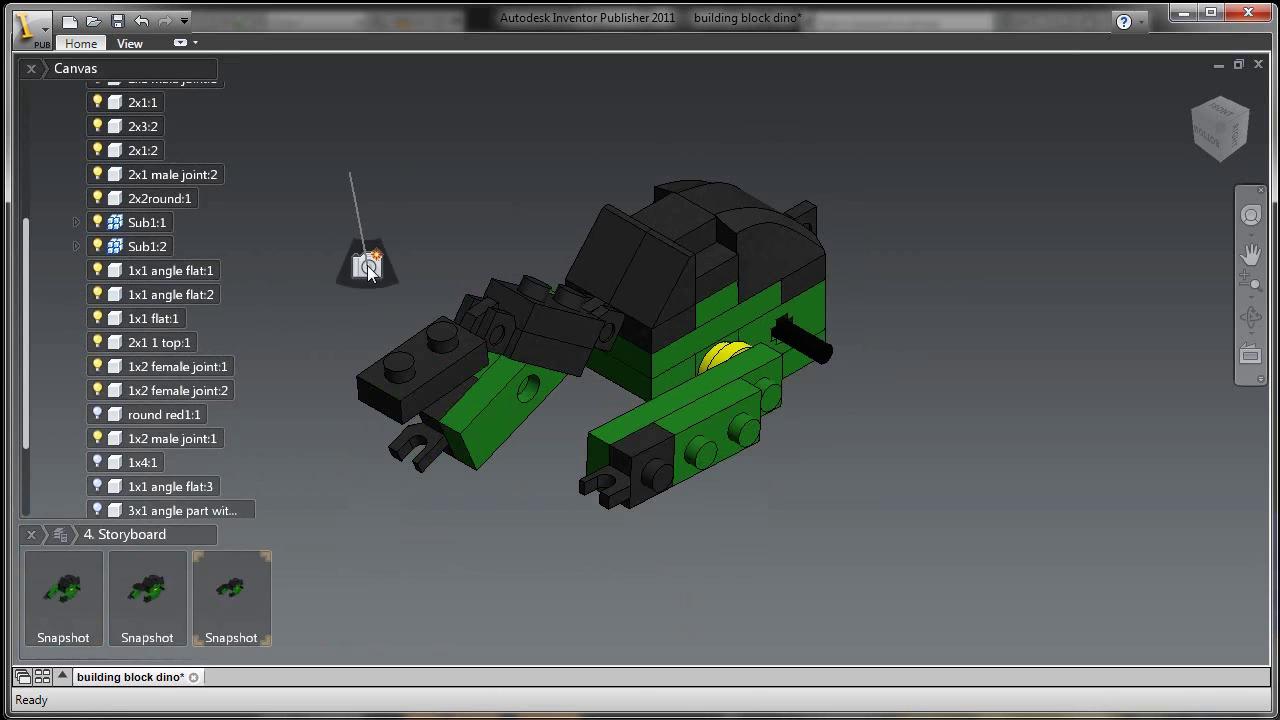
key("ctrl+shift+s")
left_click(96, 414)
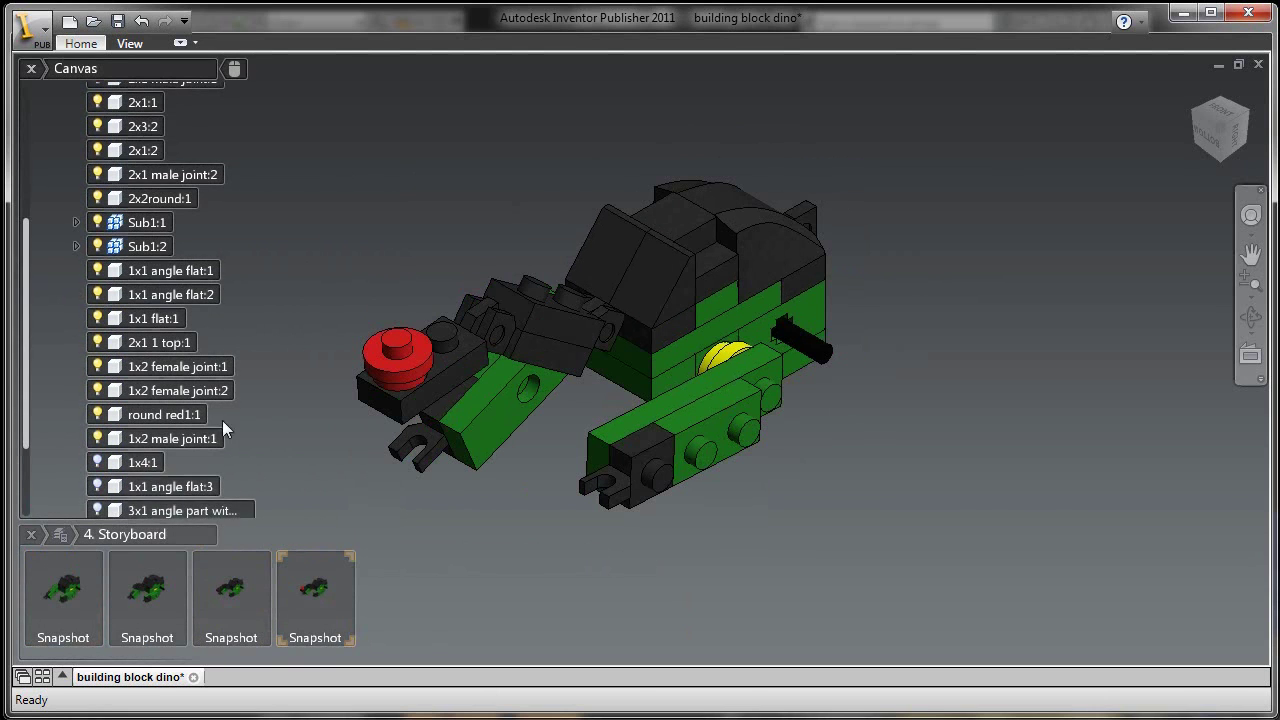
left_click(95, 487)
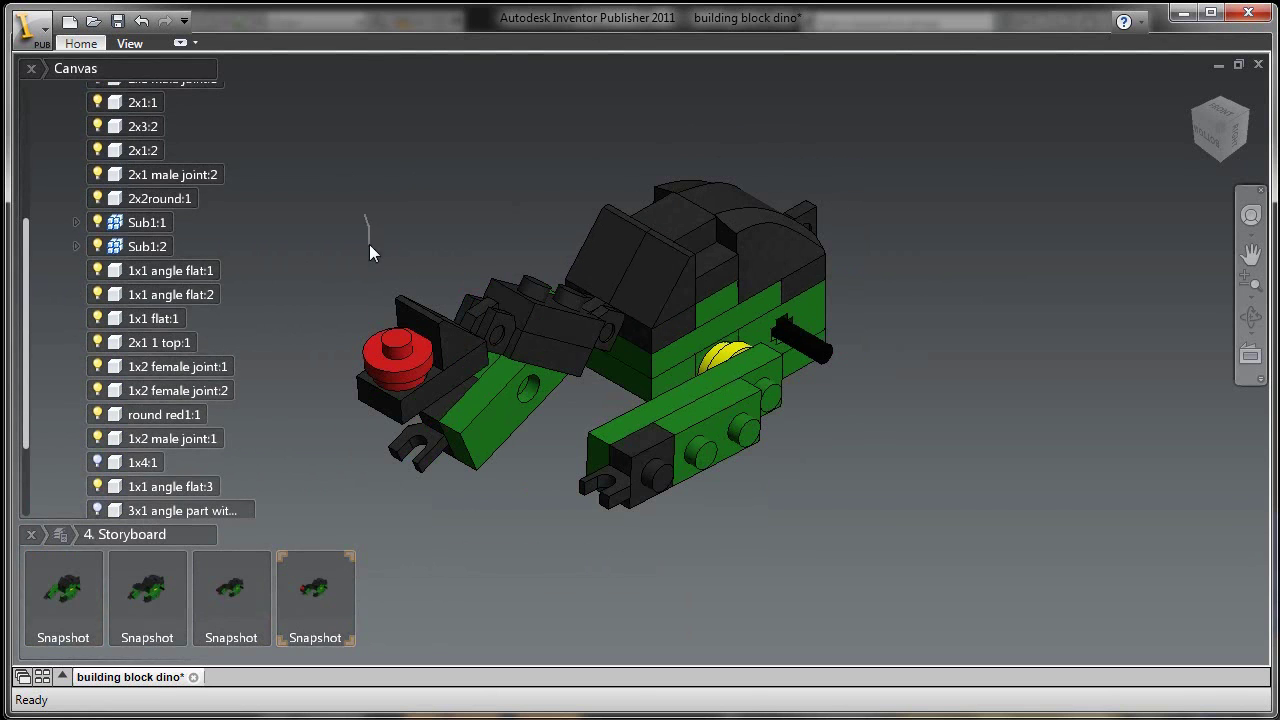
left_click(97, 462)
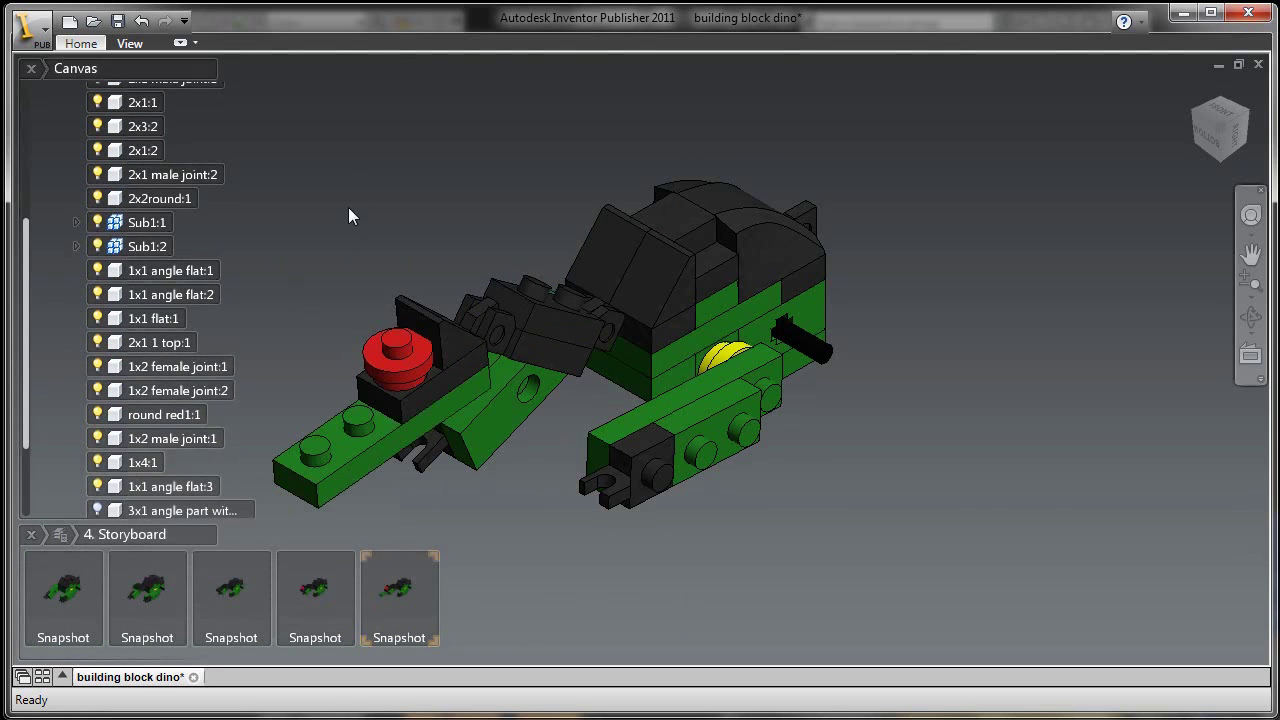
left_click(97, 510)
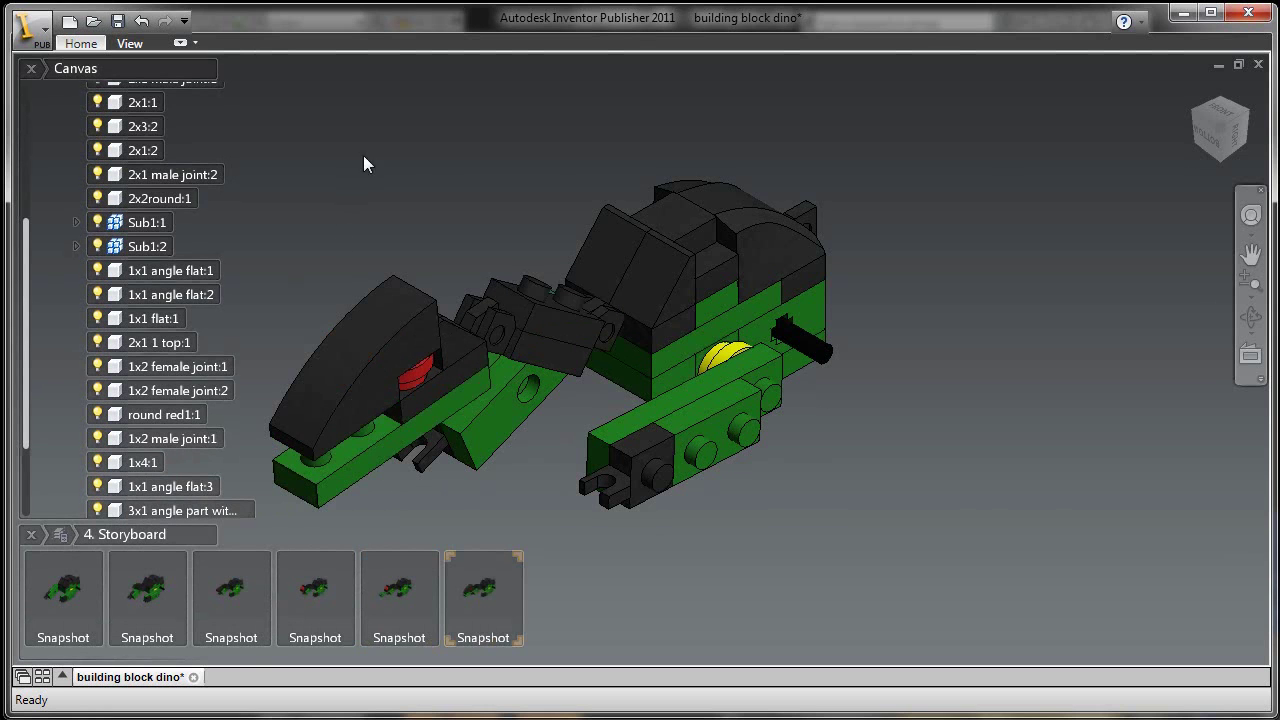
- Create a fifth storyboard for the remaining parts and open it
right_click(506, 541)
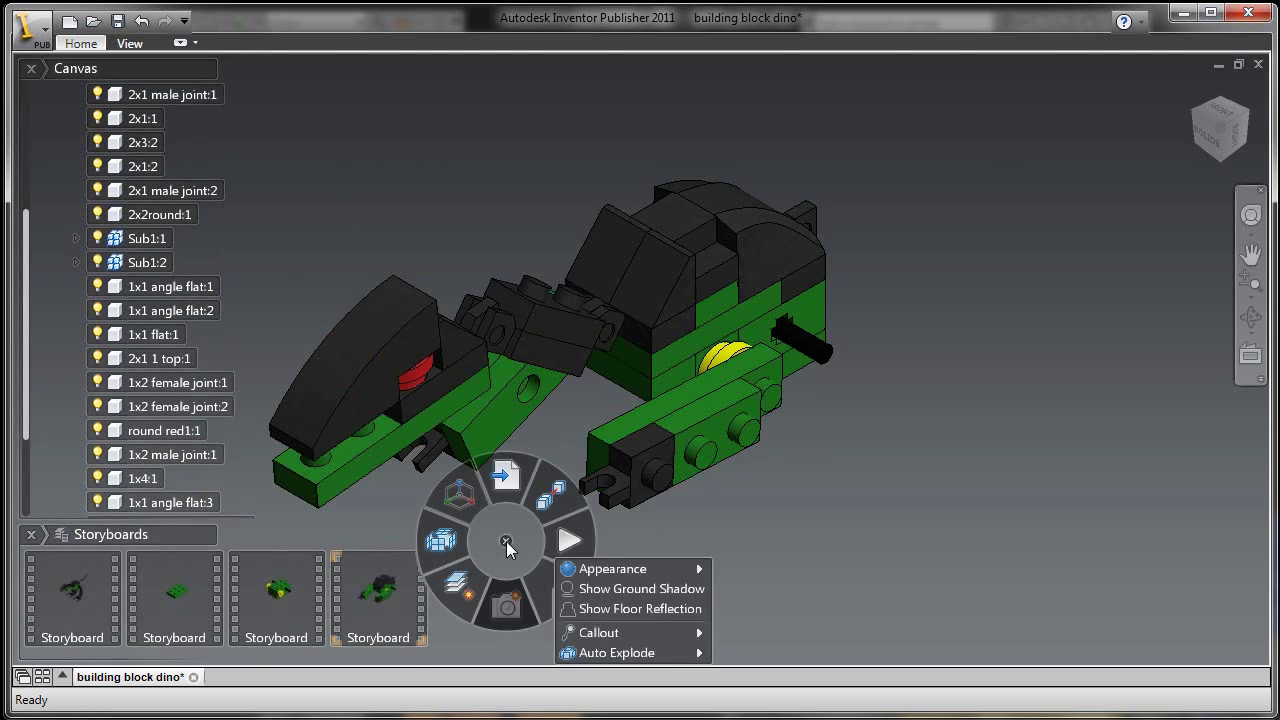
left_click(447, 585)
double_click(486, 587)
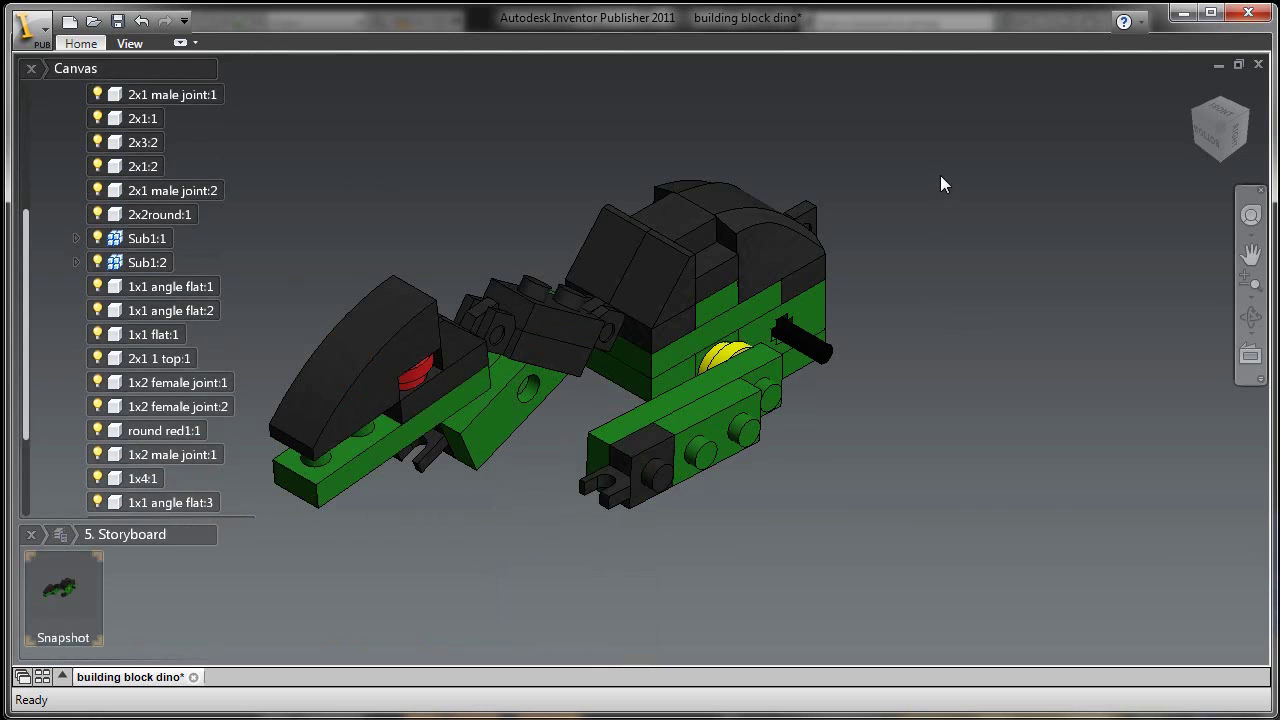
- Reorient the dinosaur to a rear isometric view, enlarge and center it, and update the first snapshot with this view
left_click(1247, 128)
left_click(1241, 128)
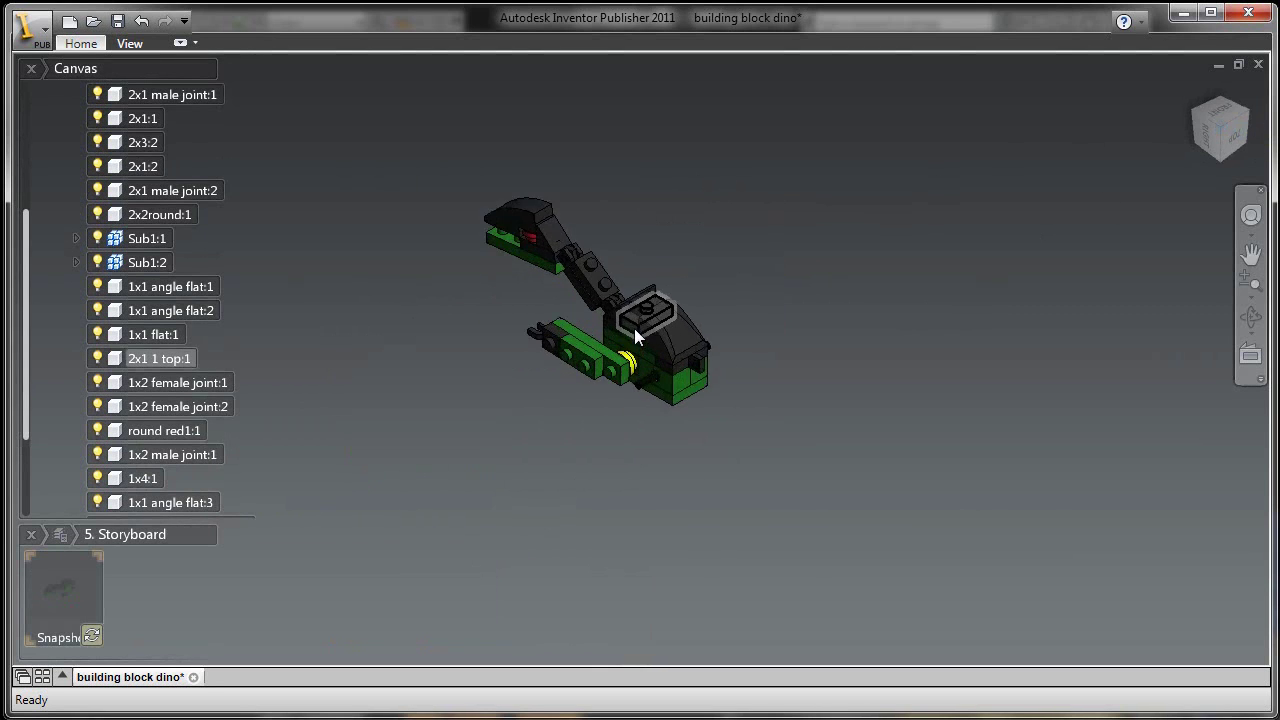
scroll(633, 328, "down", 3)
middle_click_drag(633, 328, 694, 388)
scroll(694, 388, "down", 1)
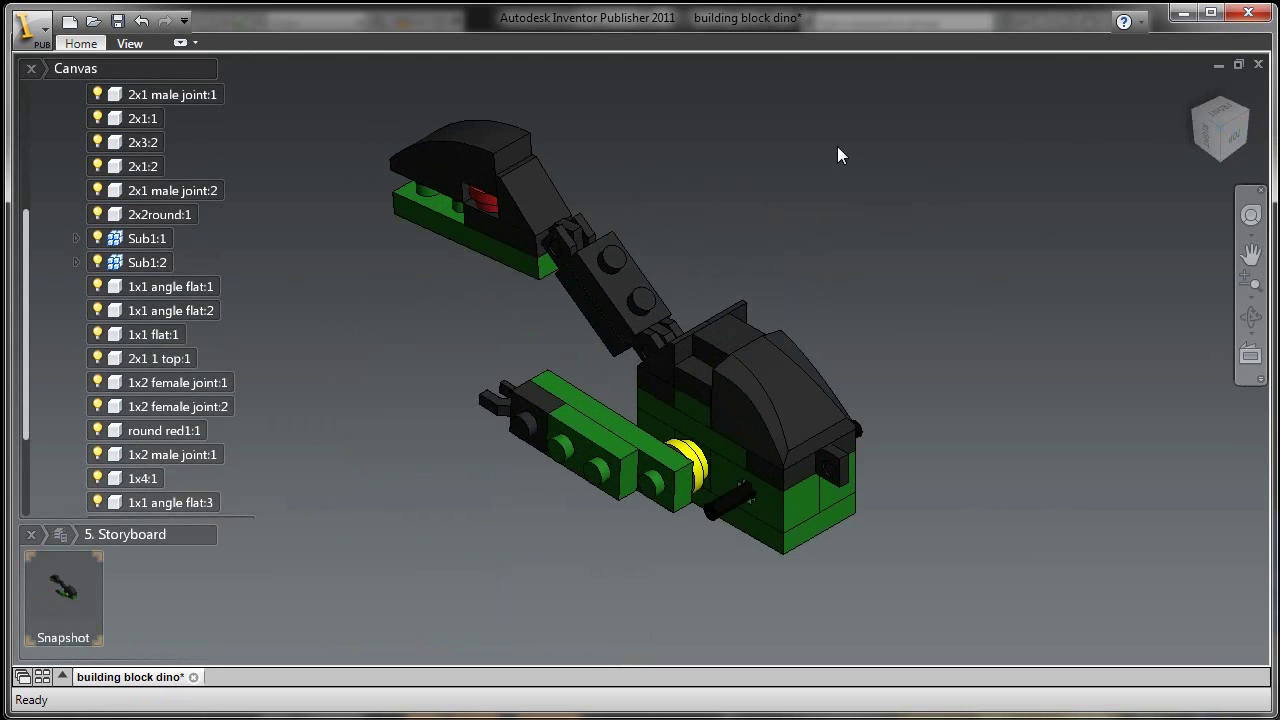
- Capture a second snapshot showing the Sub2:1 and Sub2:2 legs, and reframe it so the whole dinosaur fits
right_click_drag(837, 146, 835, 192)
left_click_drag(24, 423, 28, 497)
left_click(97, 433)
left_click(97, 409)
scroll(948, 354, "down", 1)
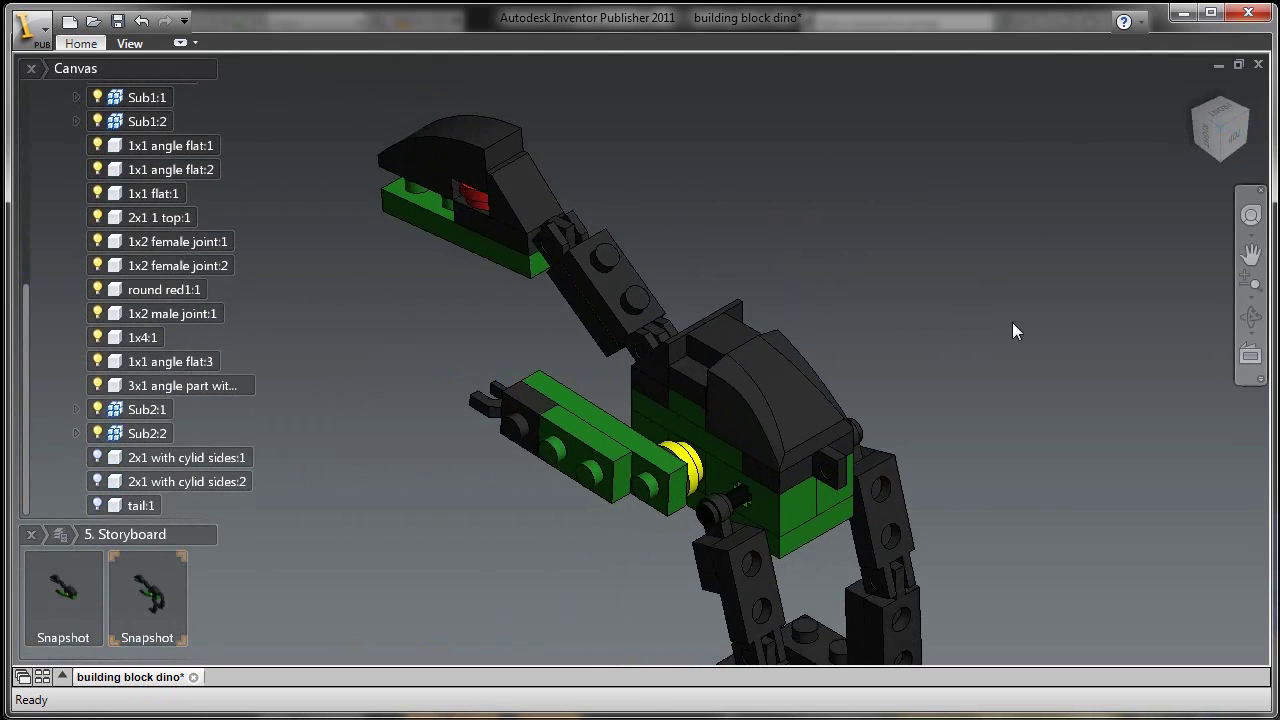
left_click(1222, 130)
scroll(680, 375, "down", 4)
middle_click_drag(649, 393, 758, 443)
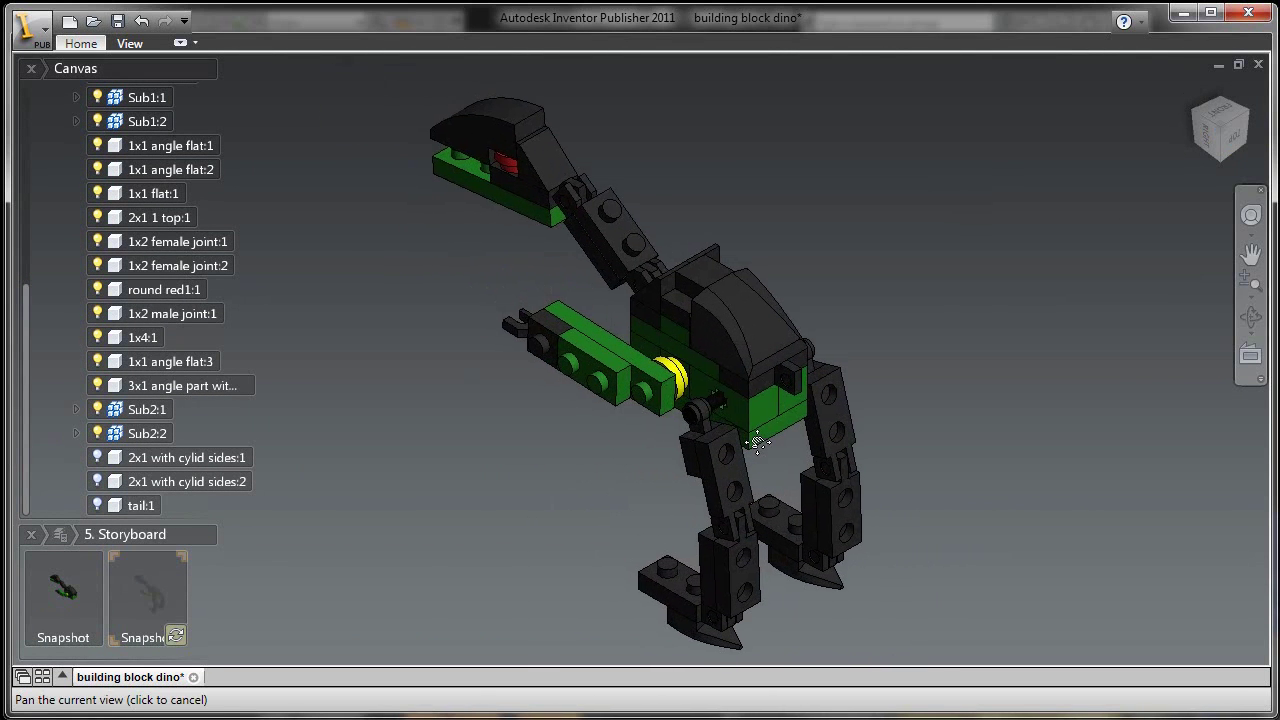
- Show 2x1 with cylid sides:1 and 2x1 with cylid sides:2 in a third snapshot and tail:1 in a fourth
left_click(97, 457)
left_click(97, 457)
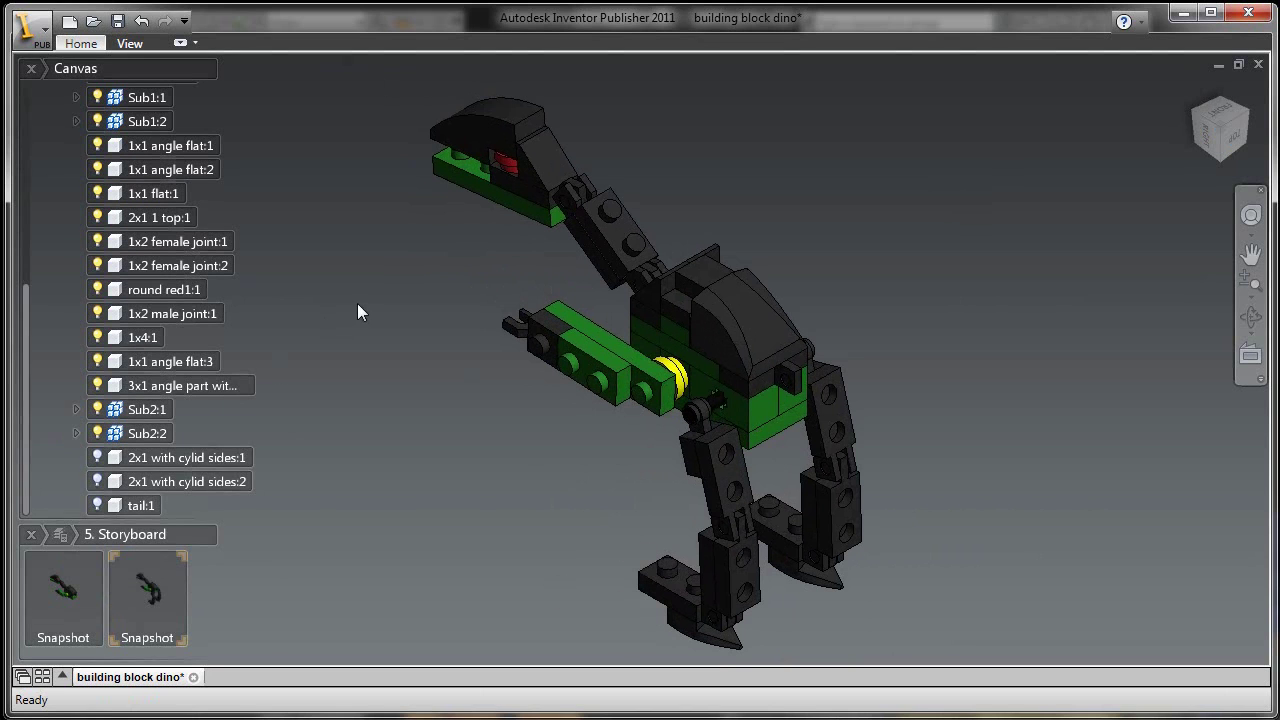
left_click(97, 457)
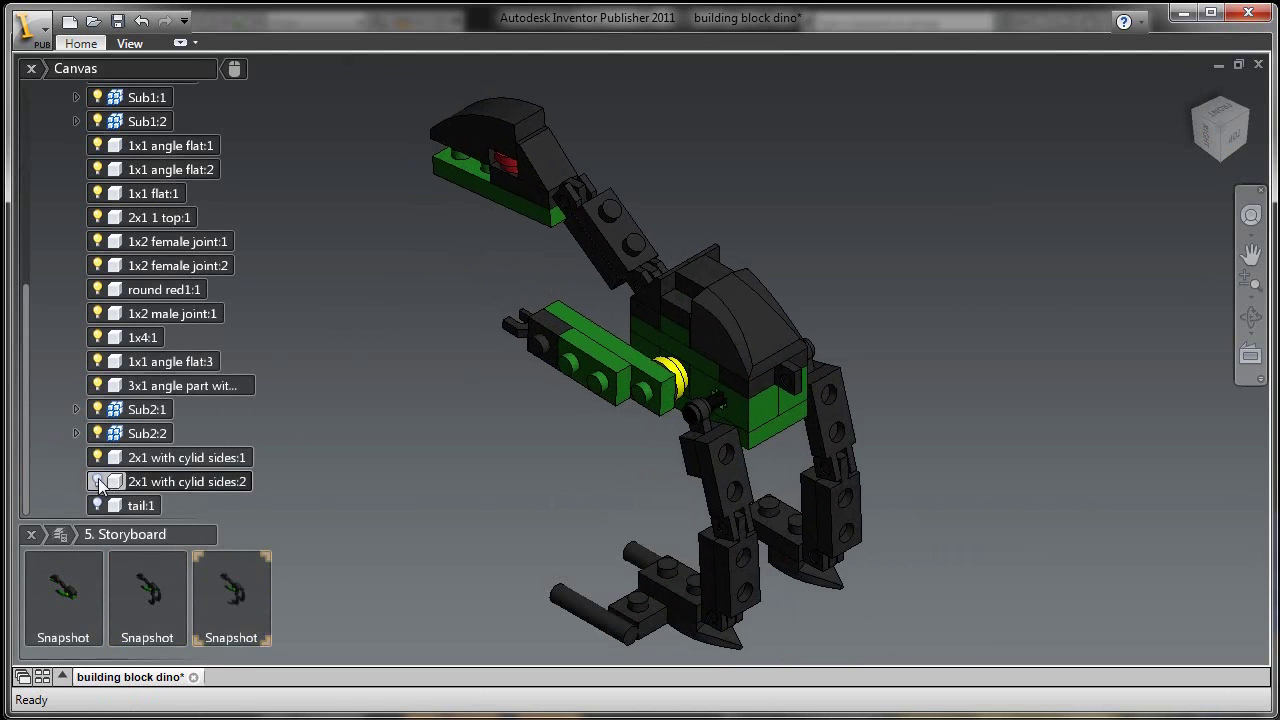
left_click(98, 481)
right_click_drag(373, 357, 383, 385)
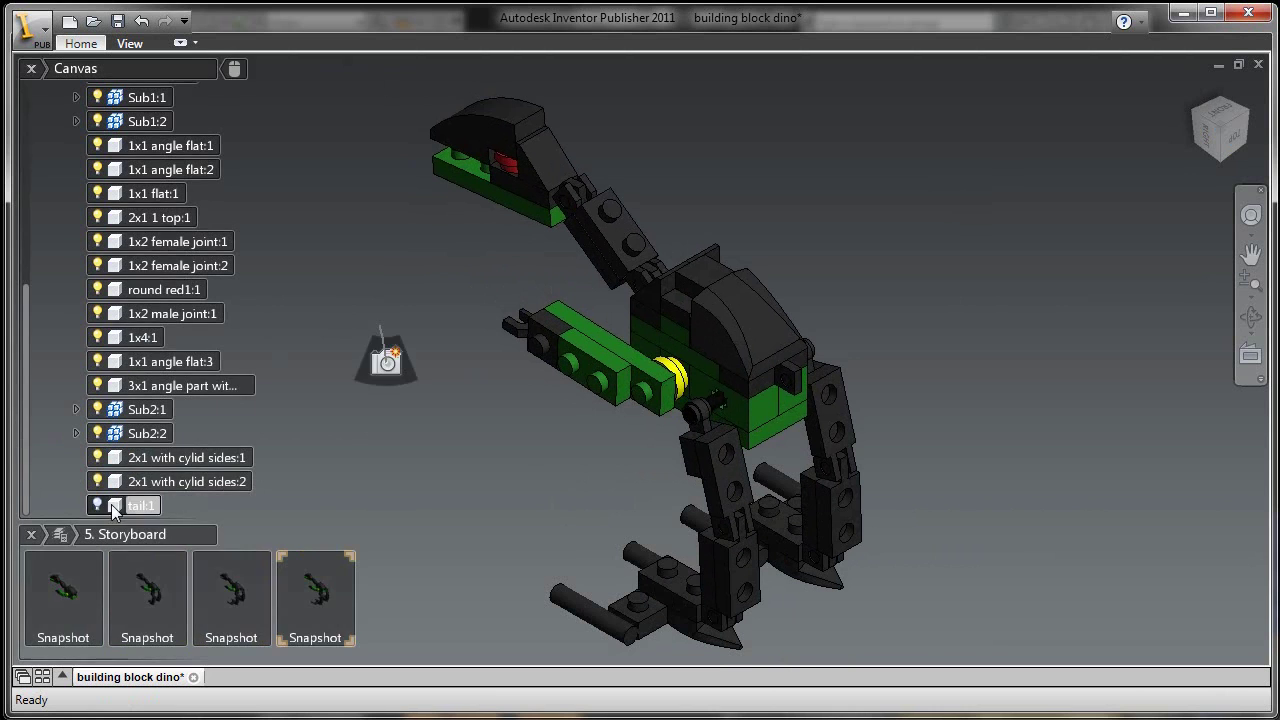
left_click(98, 505)
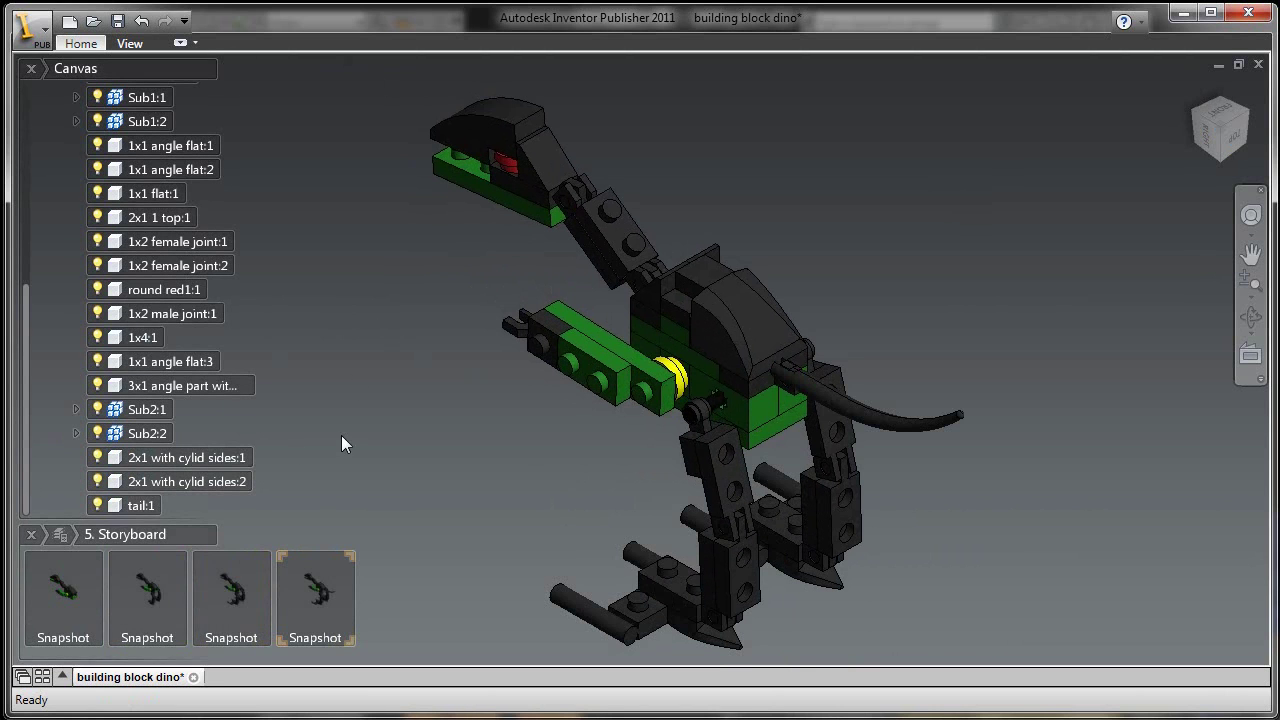
- Reorient the dinosaur in the fifth storyboard's first snapshot to a front isometric view and update that snapshot
left_click(70, 588)
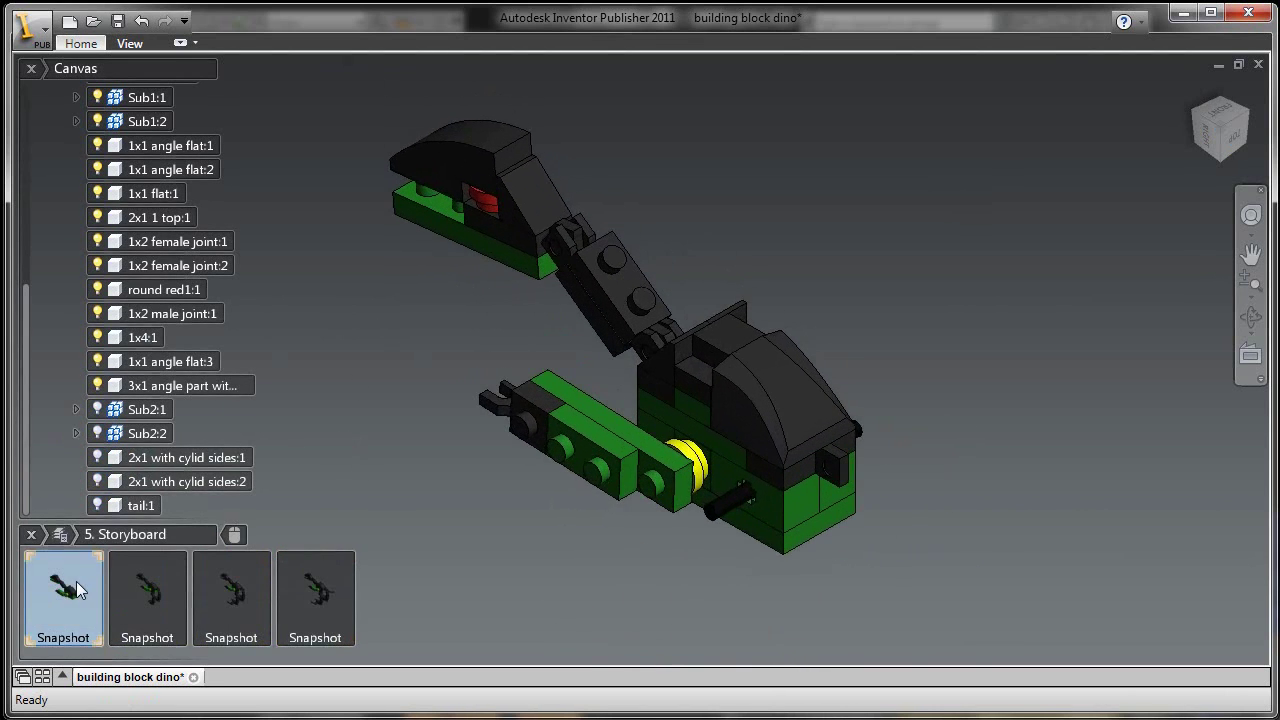
left_click(1193, 112)
scroll(625, 345, "down", 4)
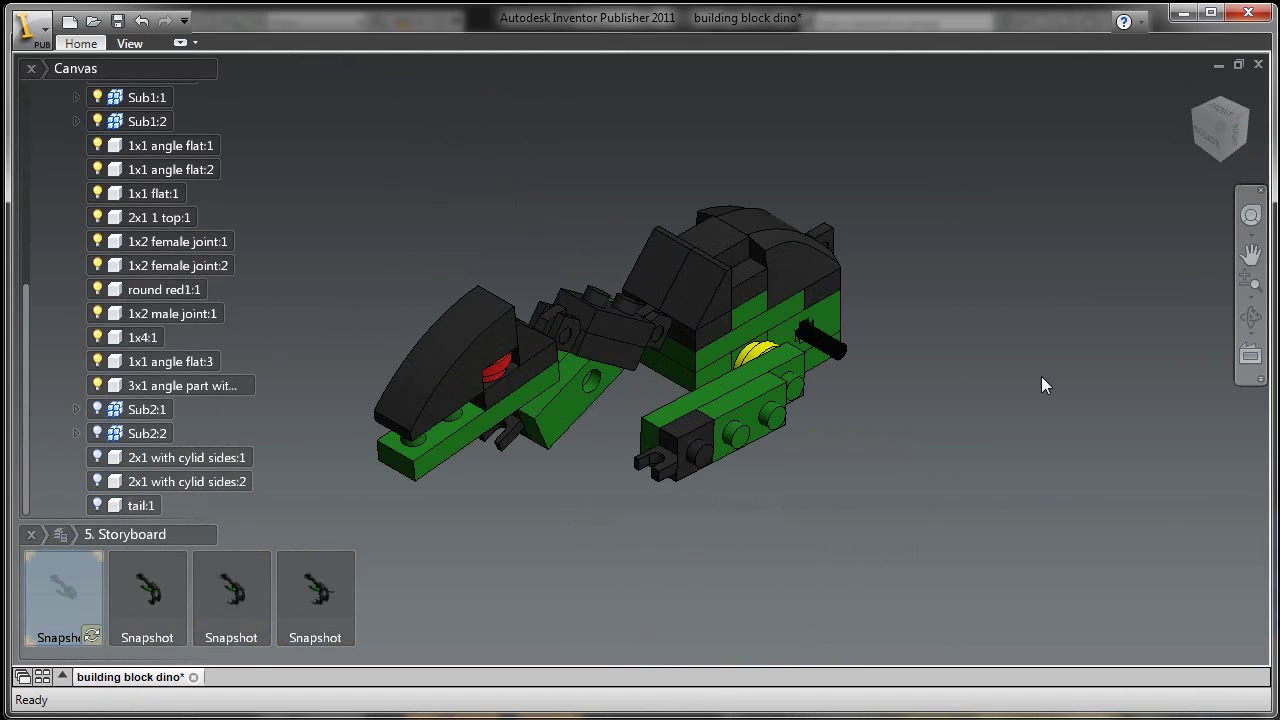
left_click(152, 588)
left_click(71, 603)
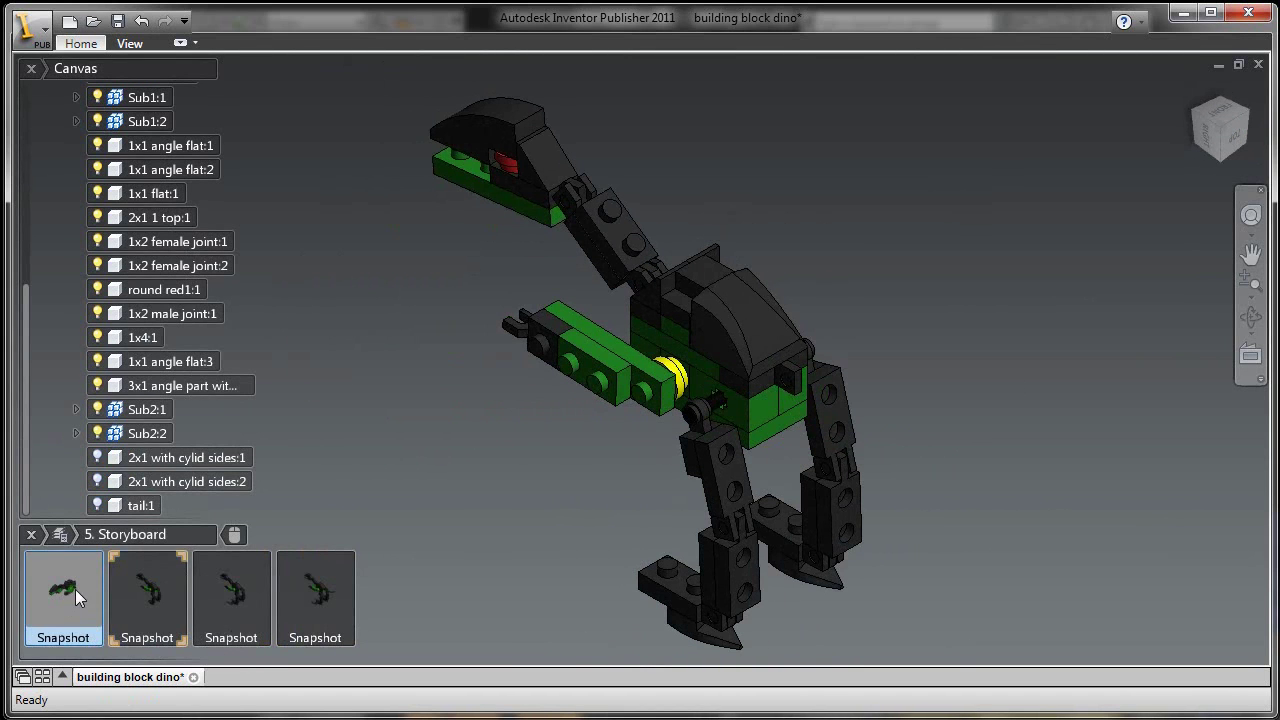
double_click(230, 589)
left_click(318, 595)
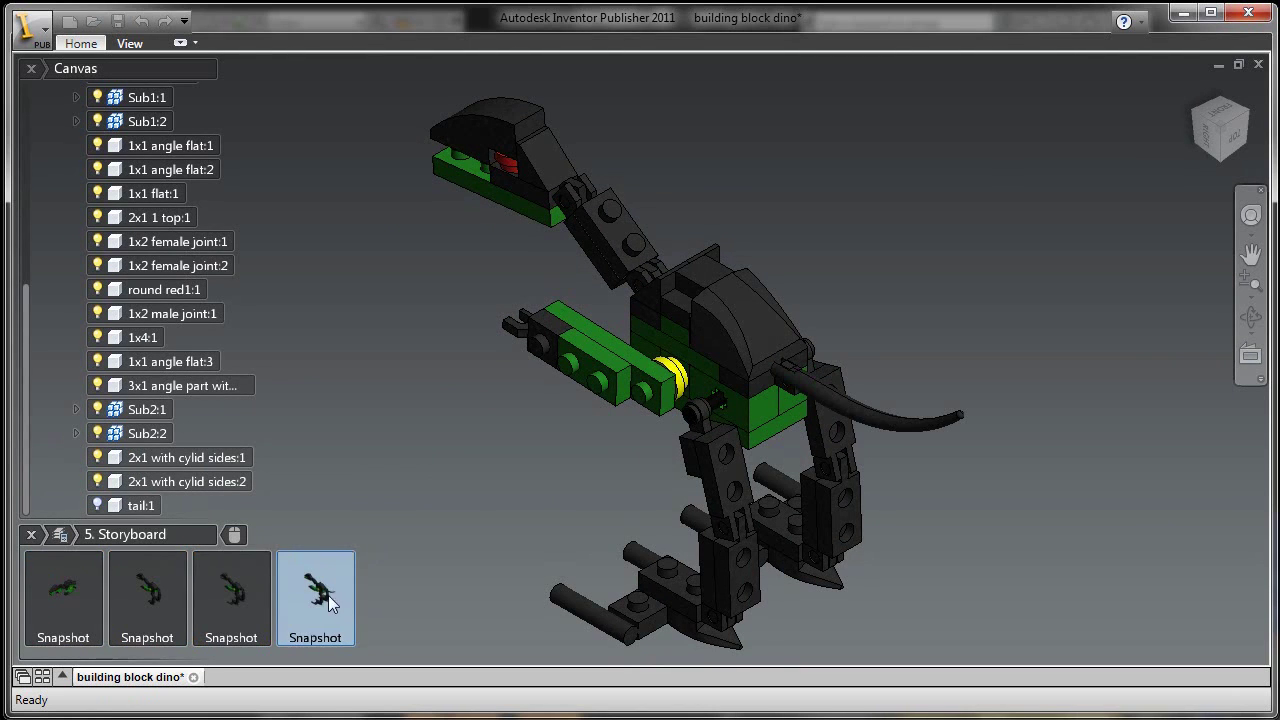
- Duplicate the fifth storyboard's first snapshot by copying it and pasting the copy directly after it
left_click(66, 596)
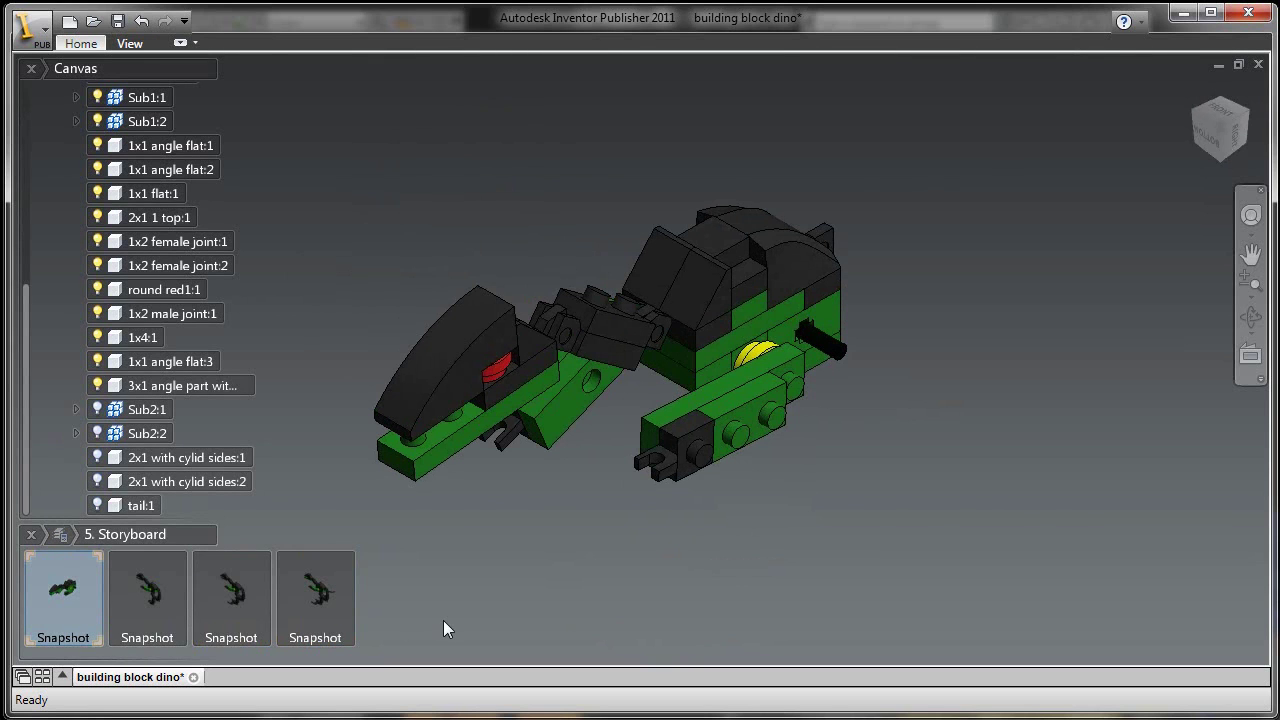
right_click(83, 591)
left_click(51, 472)
right_click(78, 597)
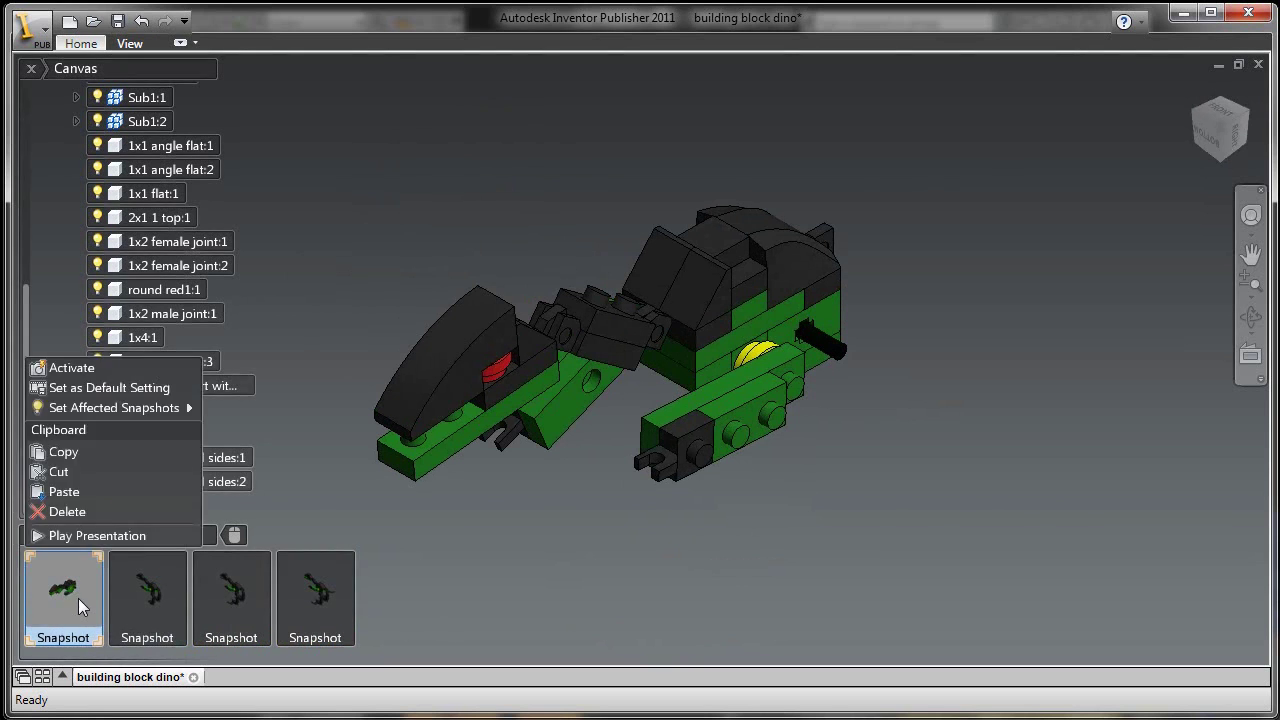
left_click(79, 490)
- Turn the duplicated second snapshot to the rear isometric view and return to the overview of all storyboards
left_click(144, 596)
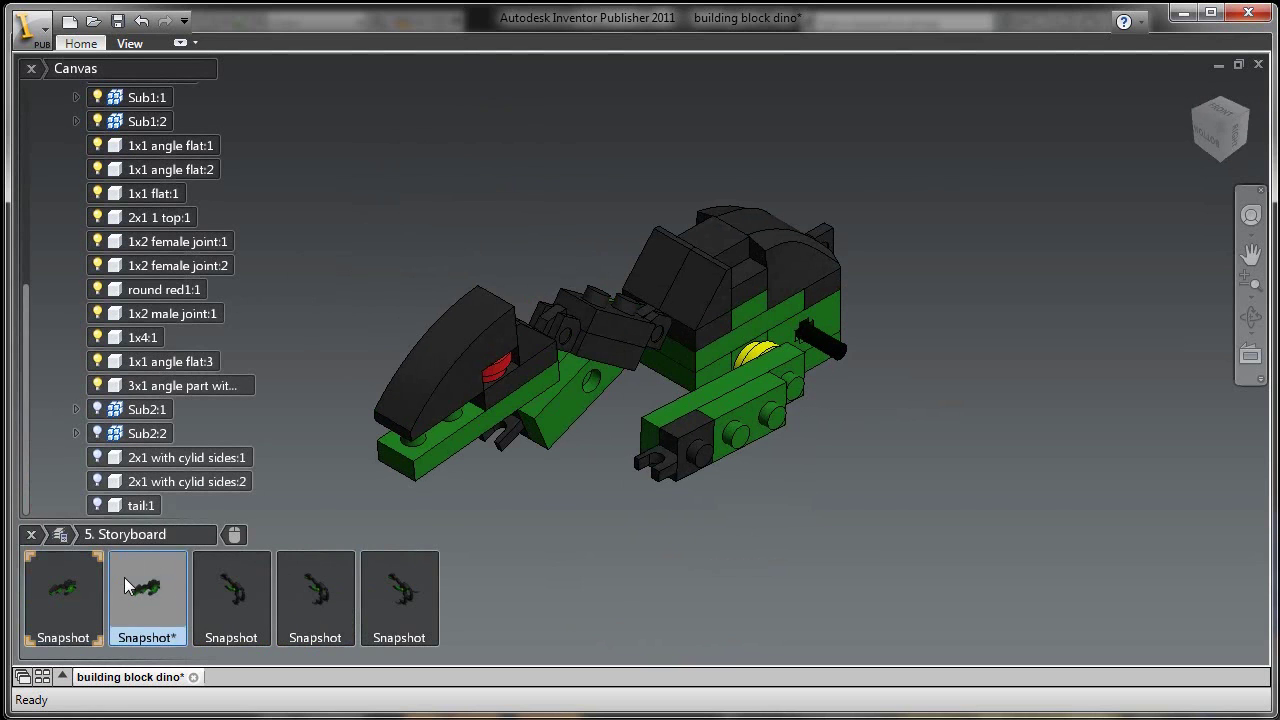
left_click(1252, 135)
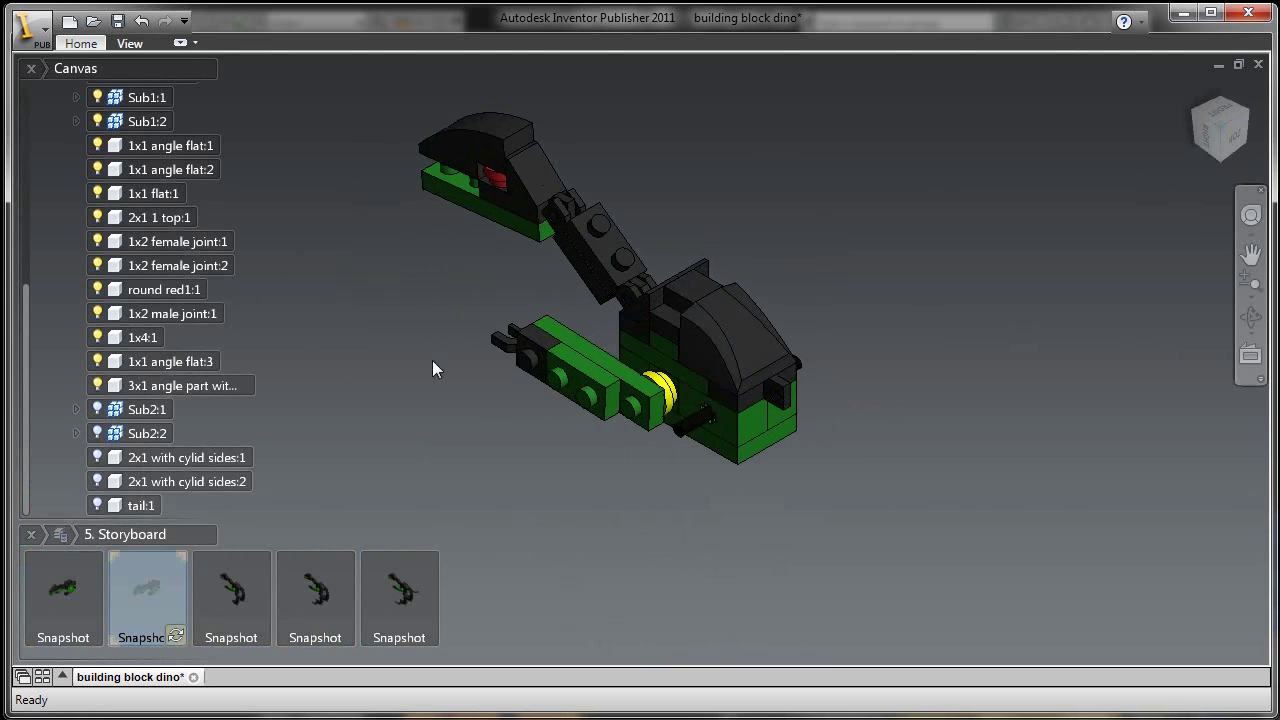
left_click(60, 534)
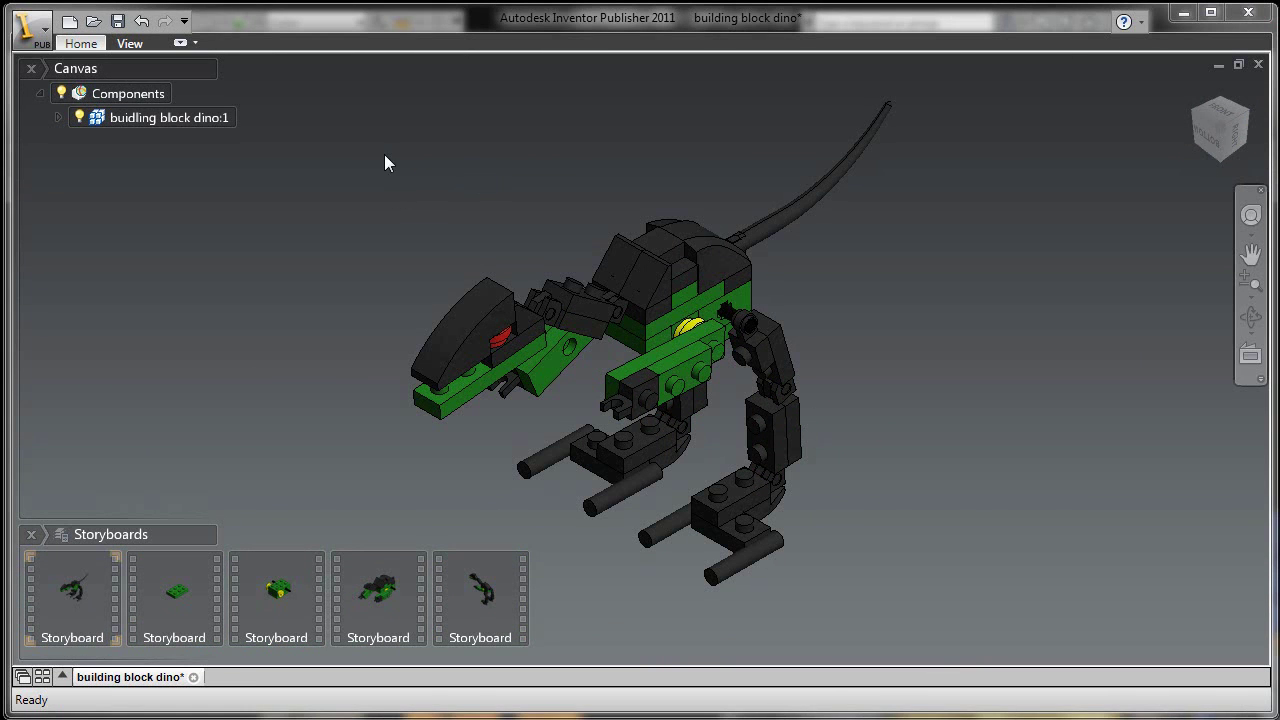
- Publish the storyboards to Microsoft Word as building block dino.docx
left_click(82, 43)
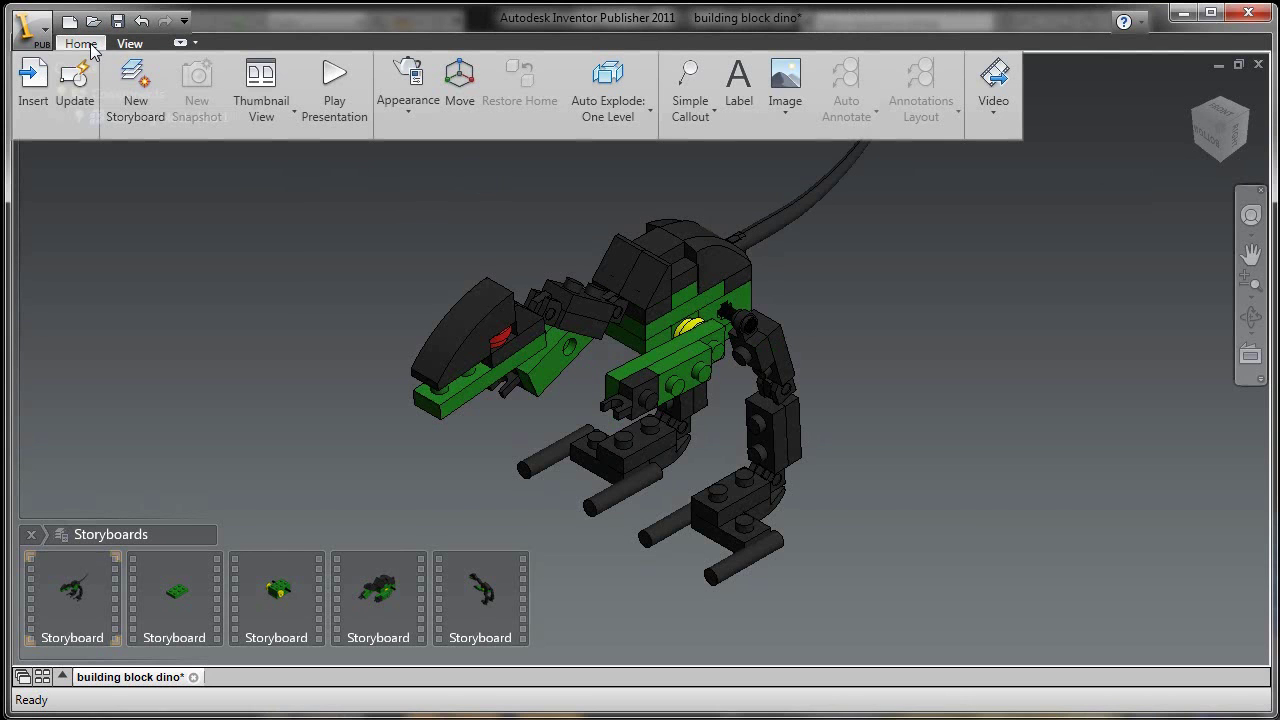
left_click(994, 108)
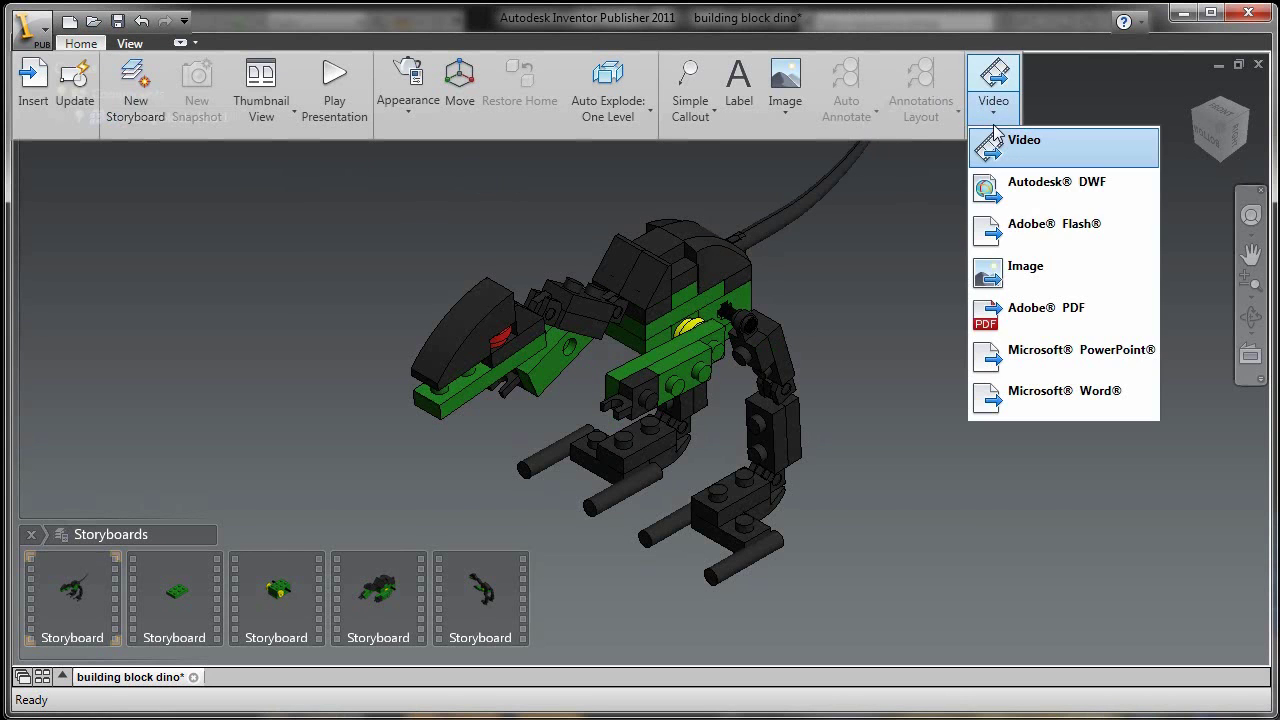
left_click(1048, 391)
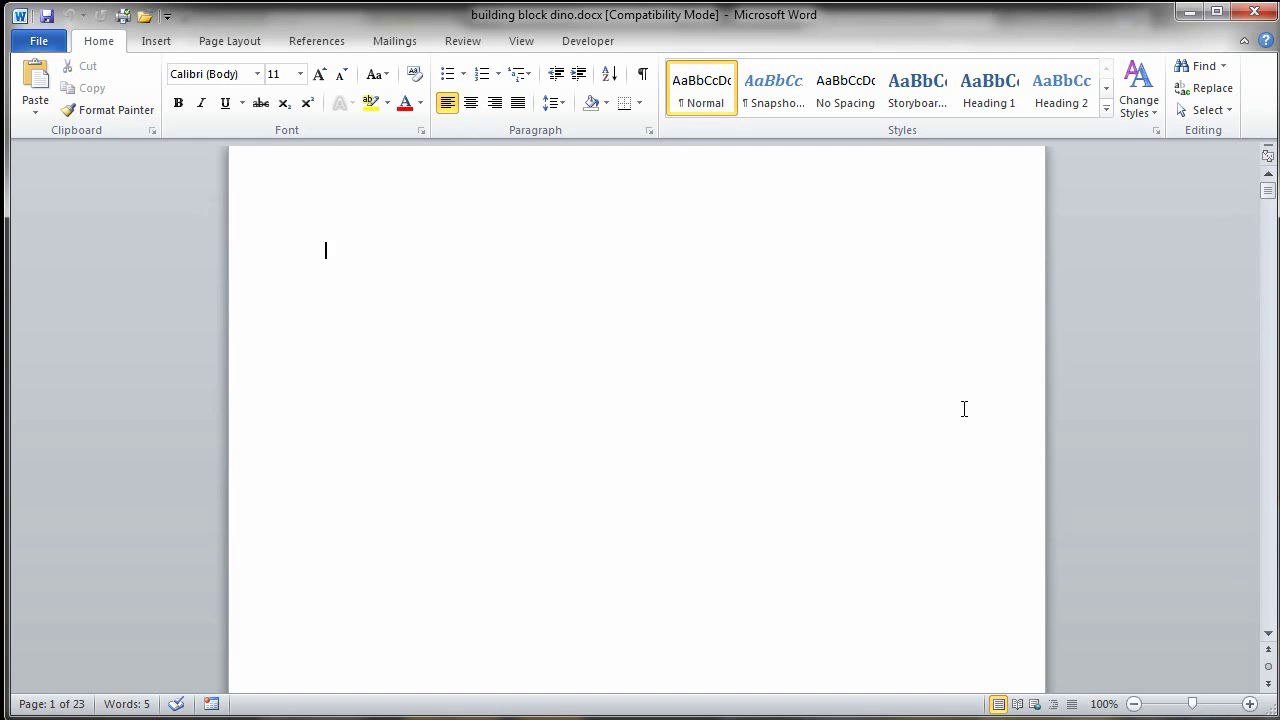
- Examine the published assembly instructions in Microsoft Word through to the last page and return to the first storyboard page
scroll(970, 420, "down", 20)
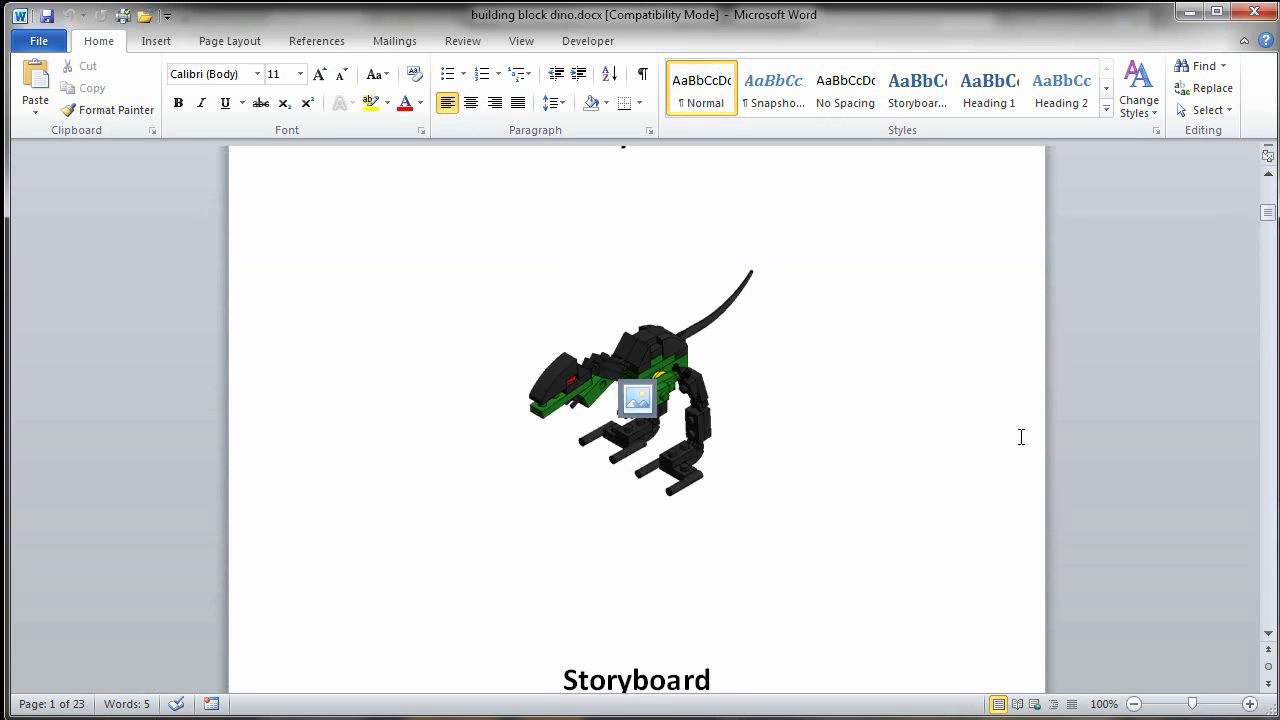
scroll(1021, 437, "down", 20)
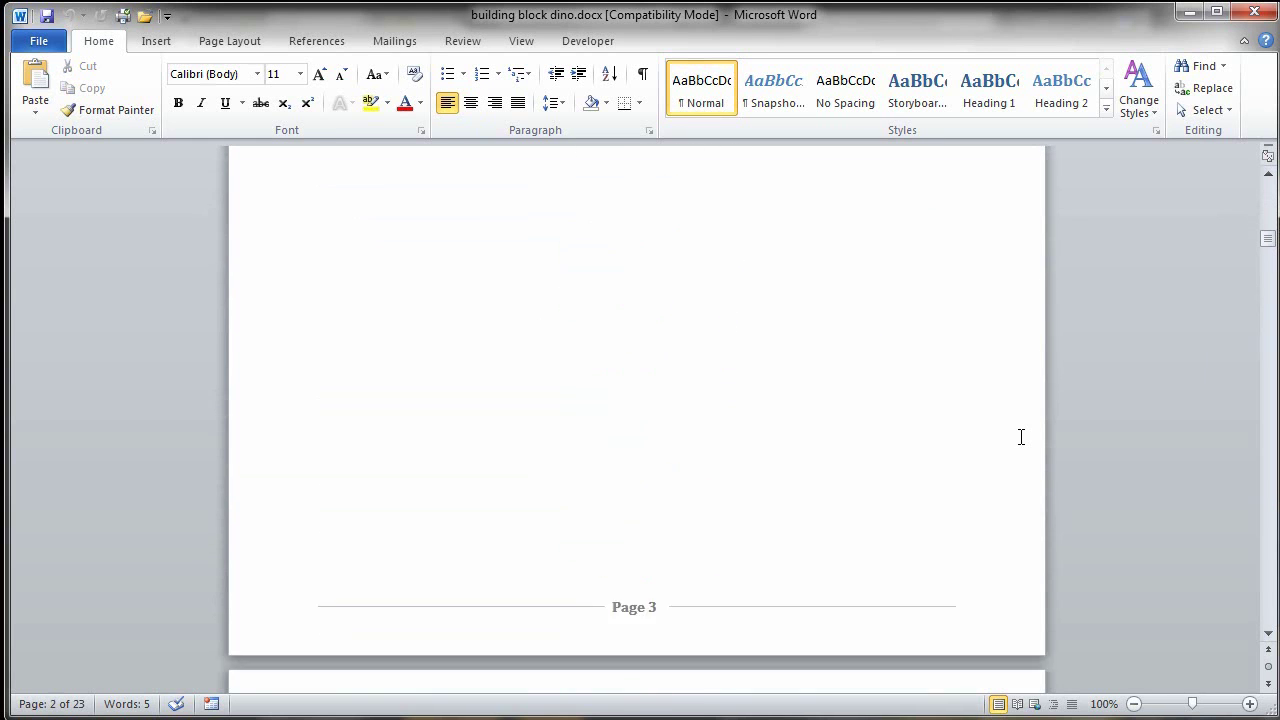
scroll(1021, 437, "down", 20)
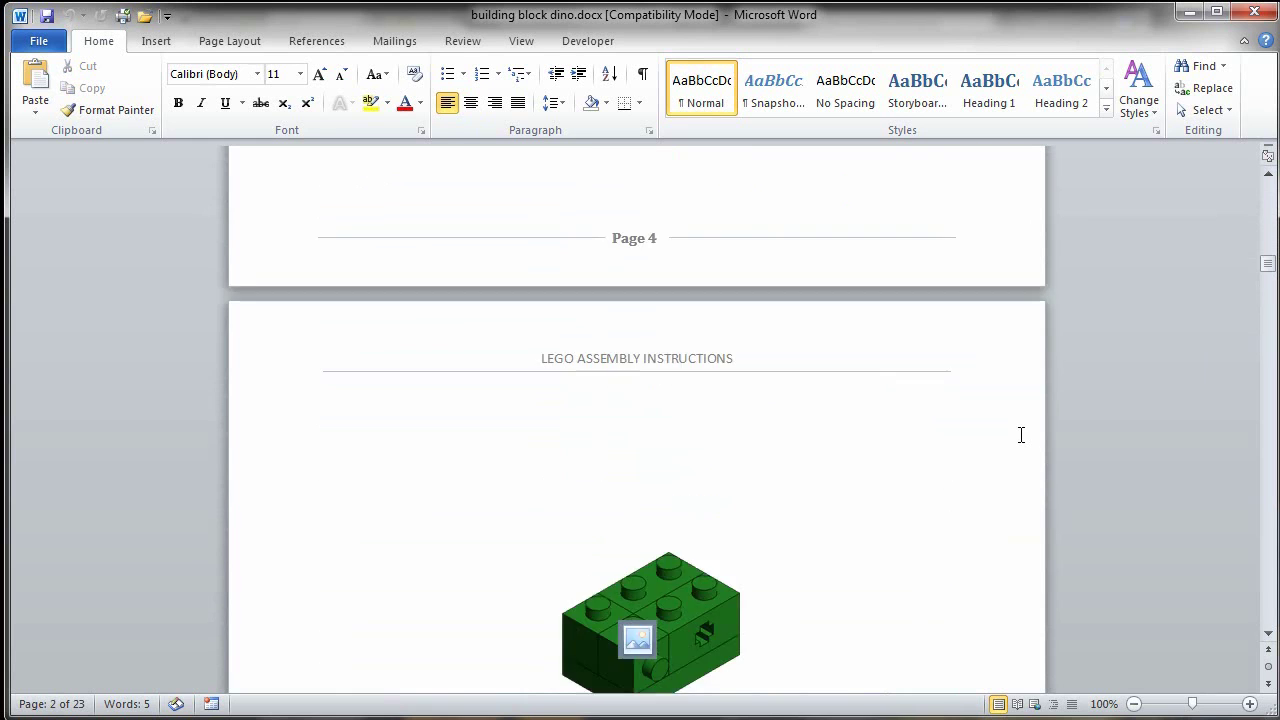
scroll(1021, 432, "down", 20)
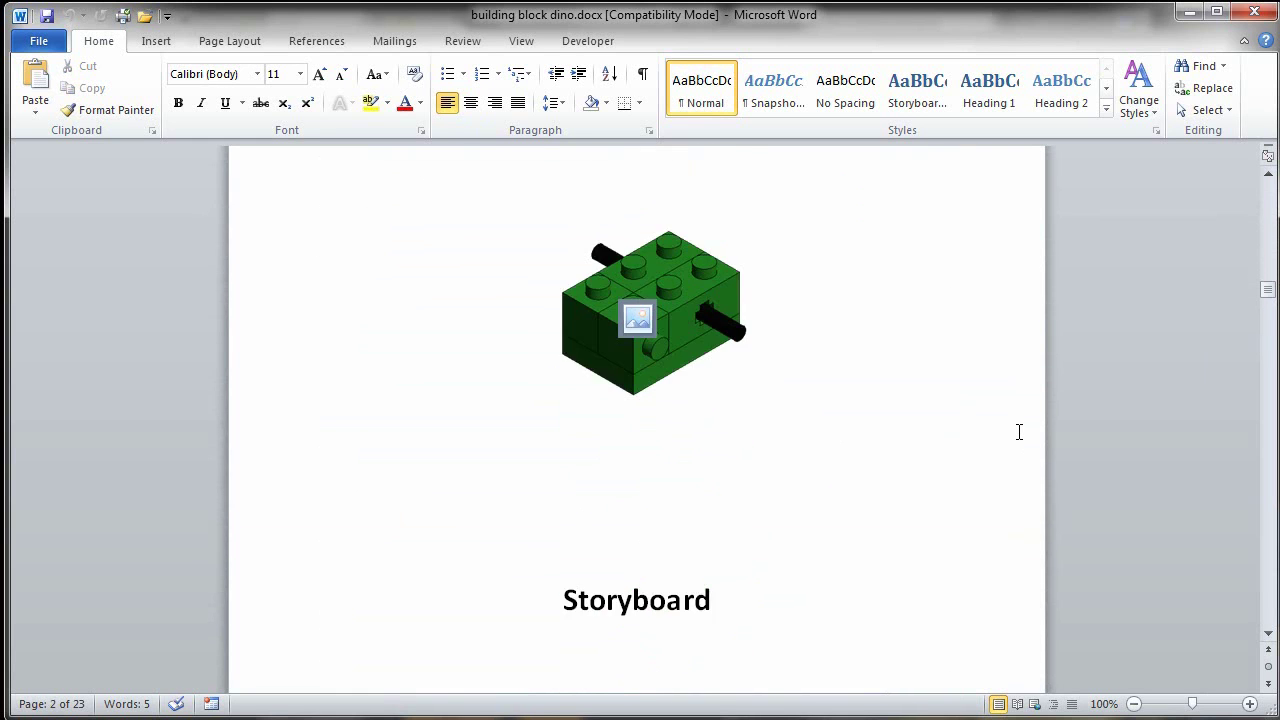
scroll(1019, 431, "down", 20)
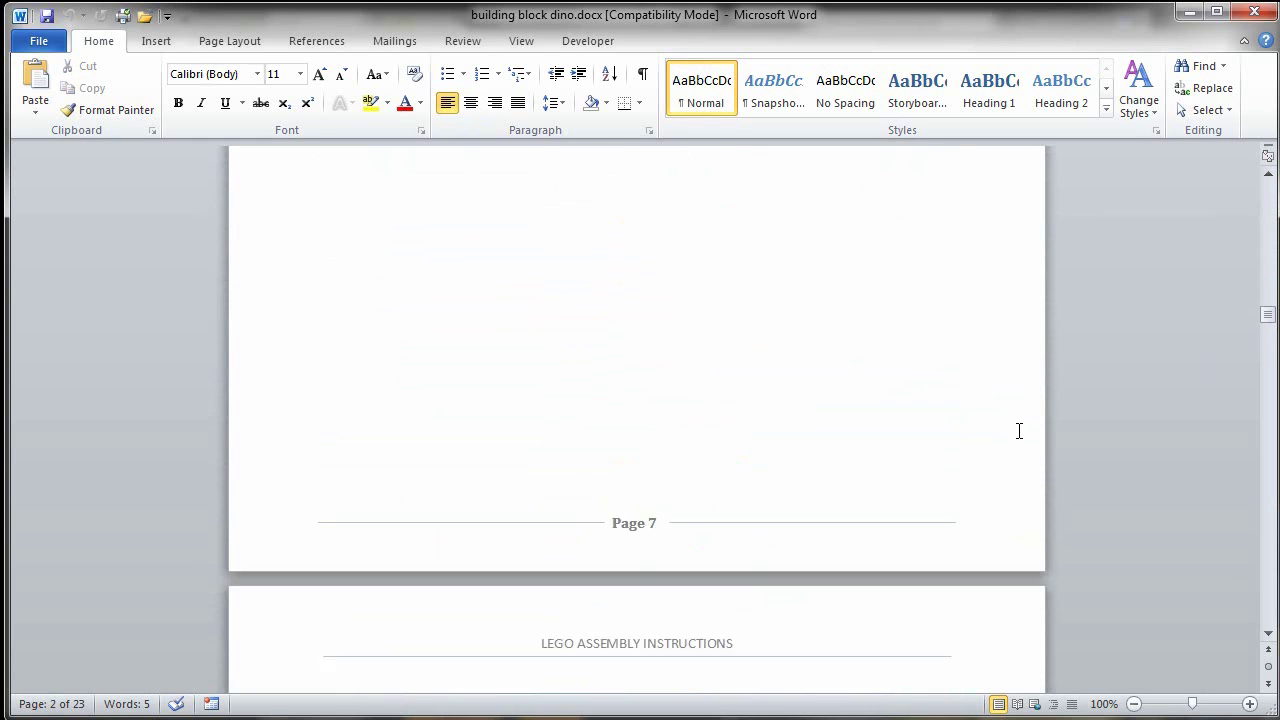
scroll(1019, 430, "down", 20)
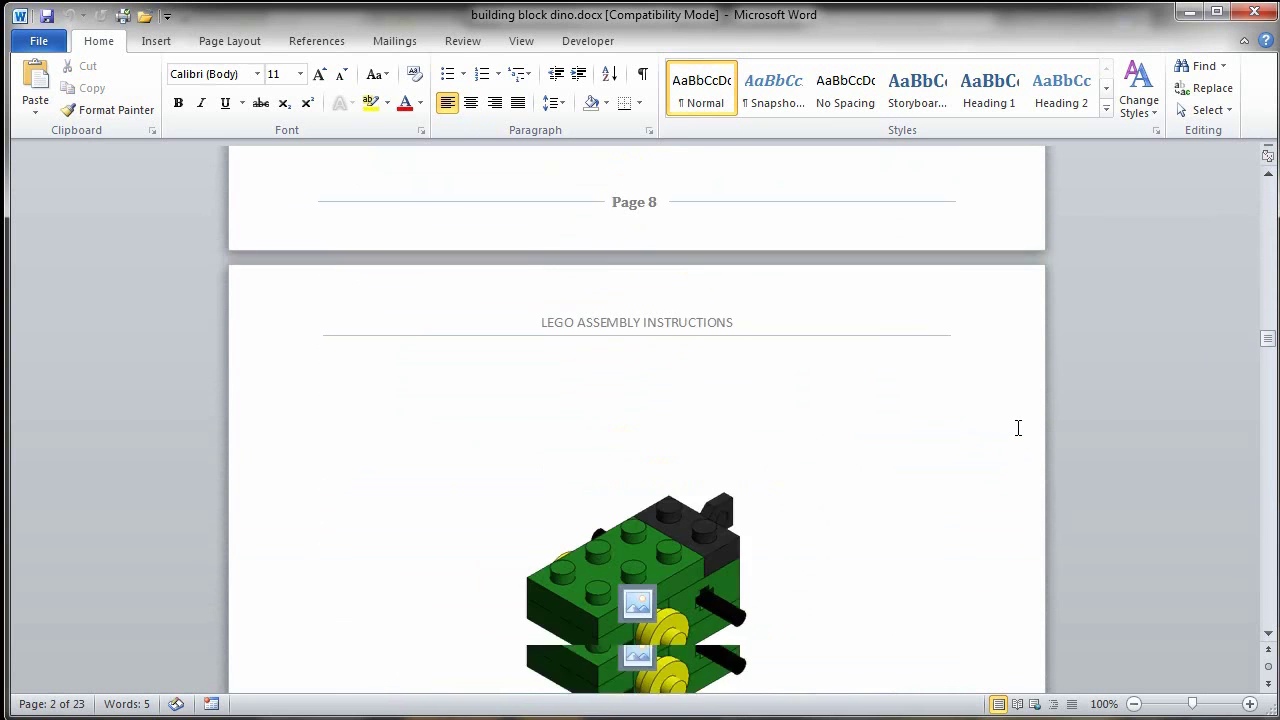
scroll(1018, 428, "down", 20)
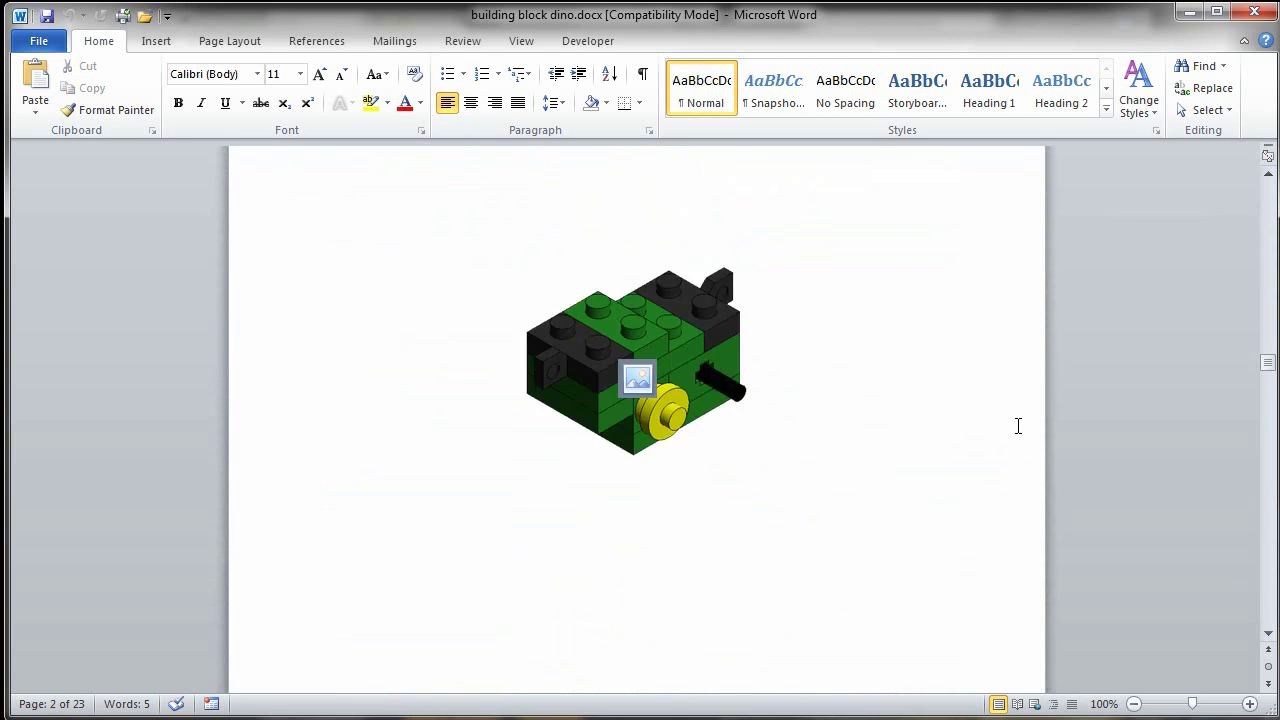
scroll(1018, 428, "down", 20)
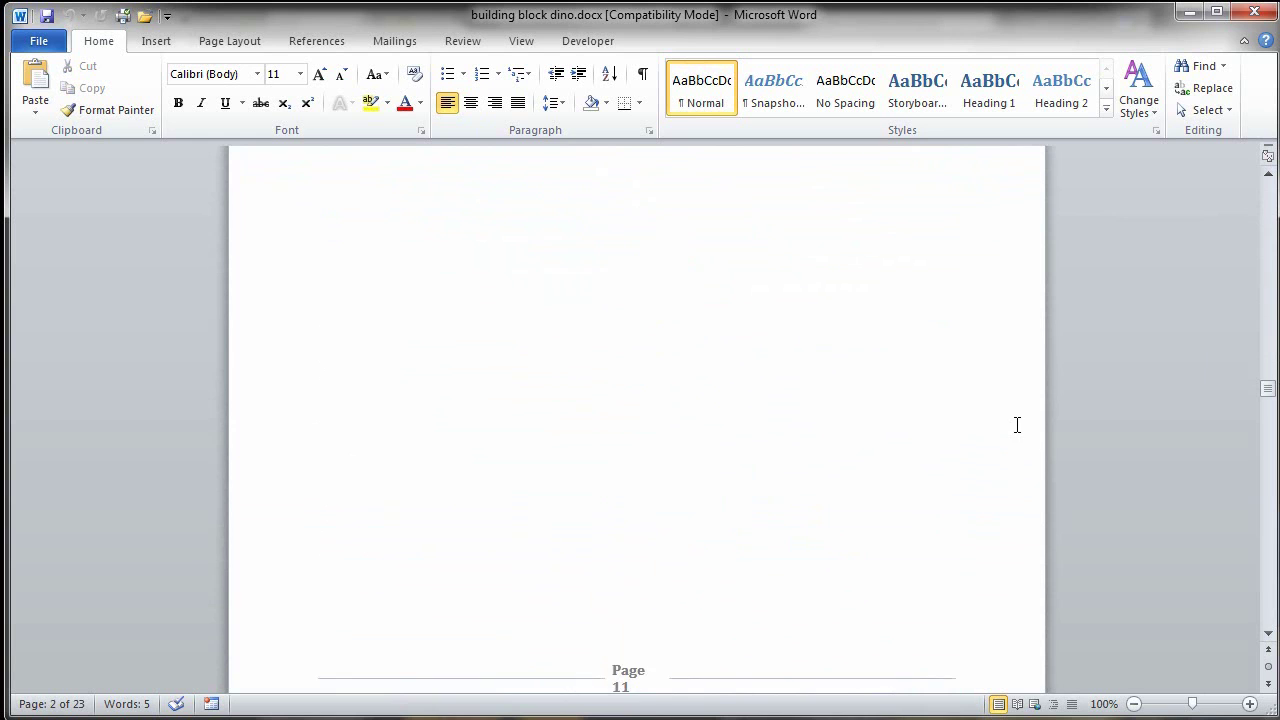
scroll(1016, 428, "down", 20)
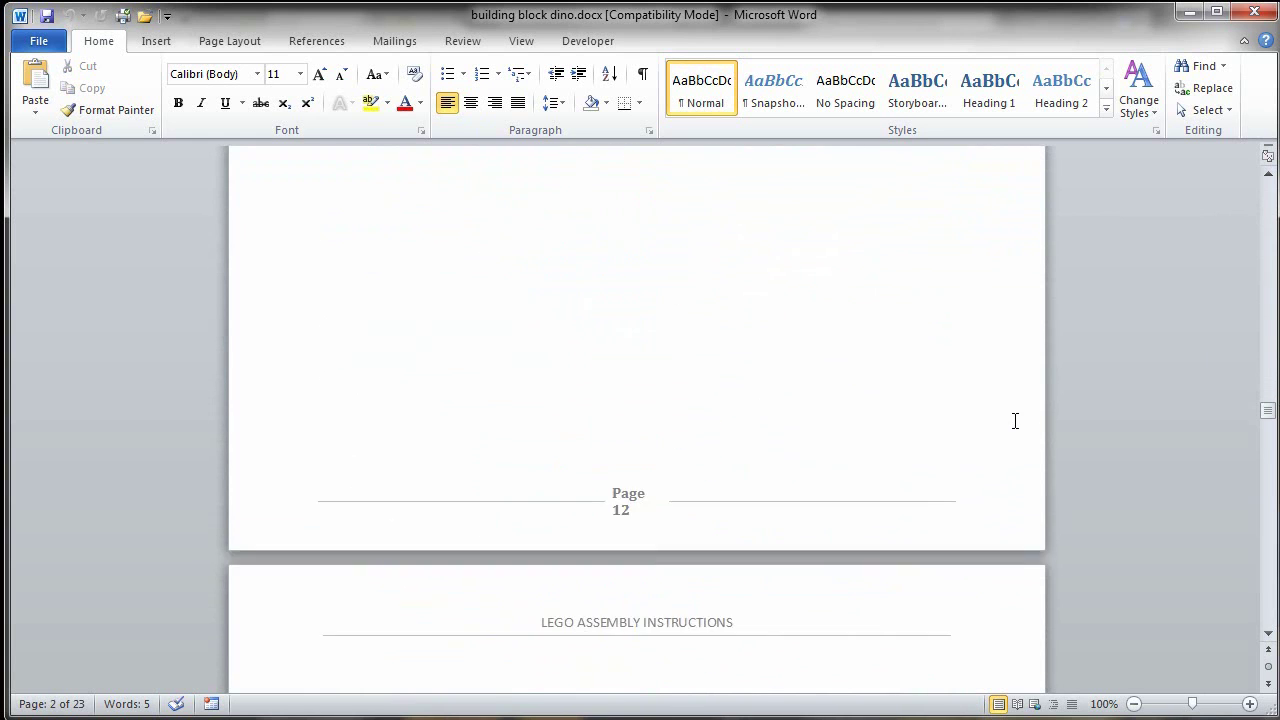
scroll(1014, 420, "down", 20)
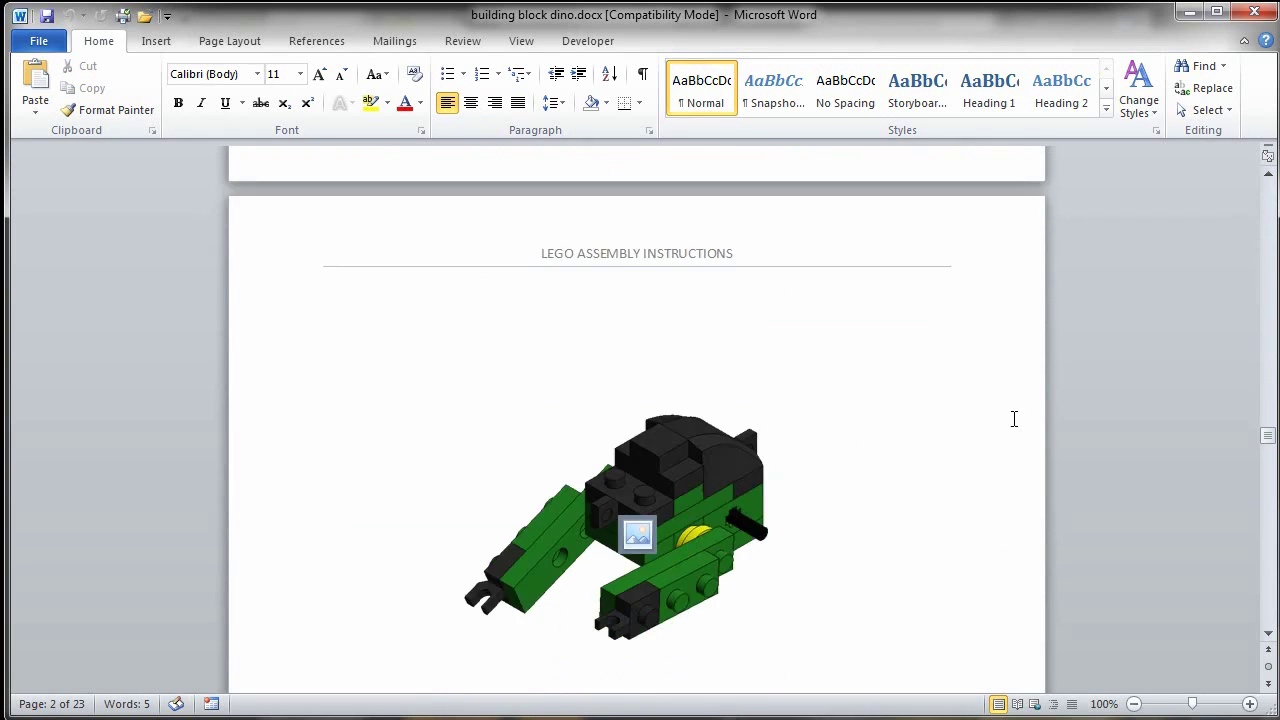
scroll(1014, 418, "down", 20)
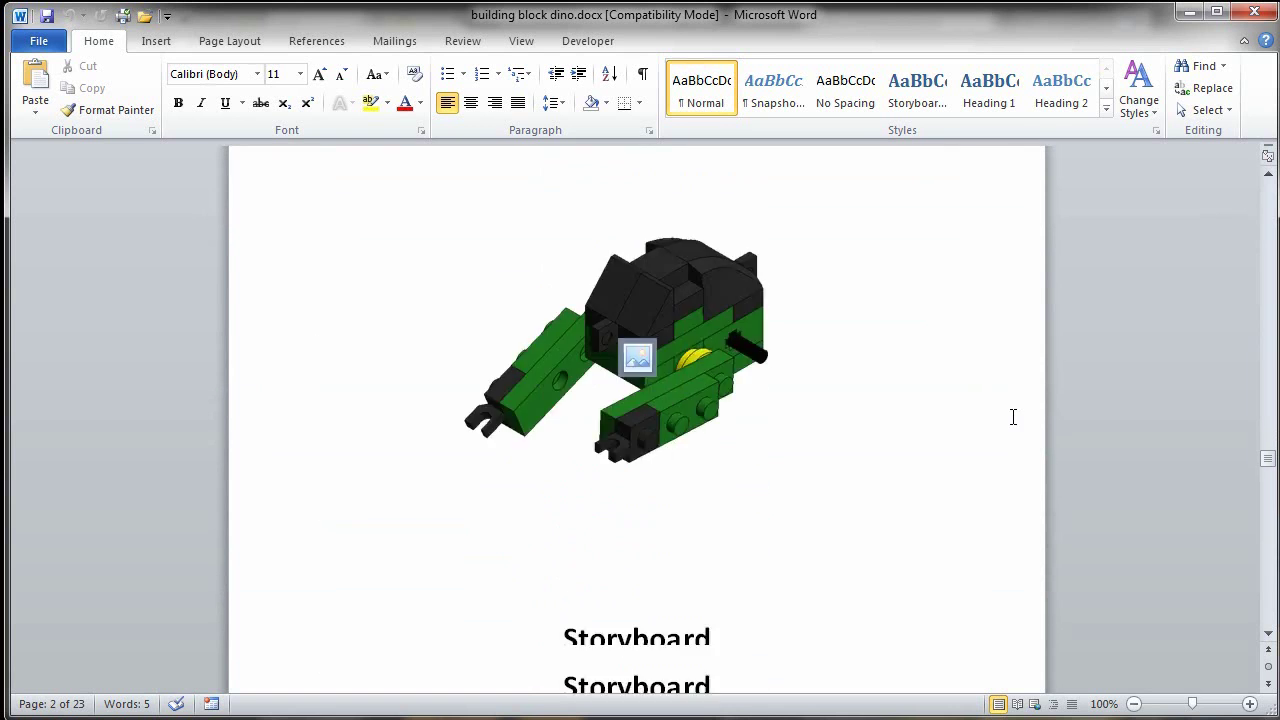
scroll(1012, 414, "down", 20)
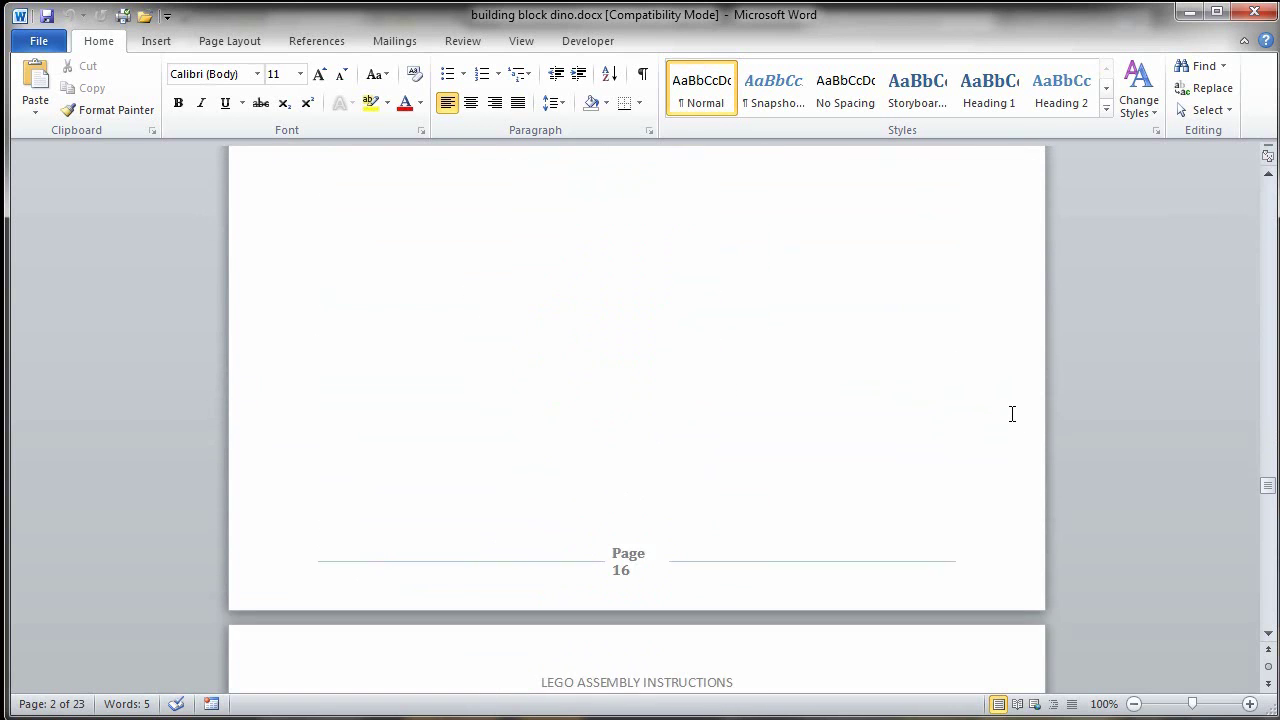
scroll(1012, 414, "down", 20)
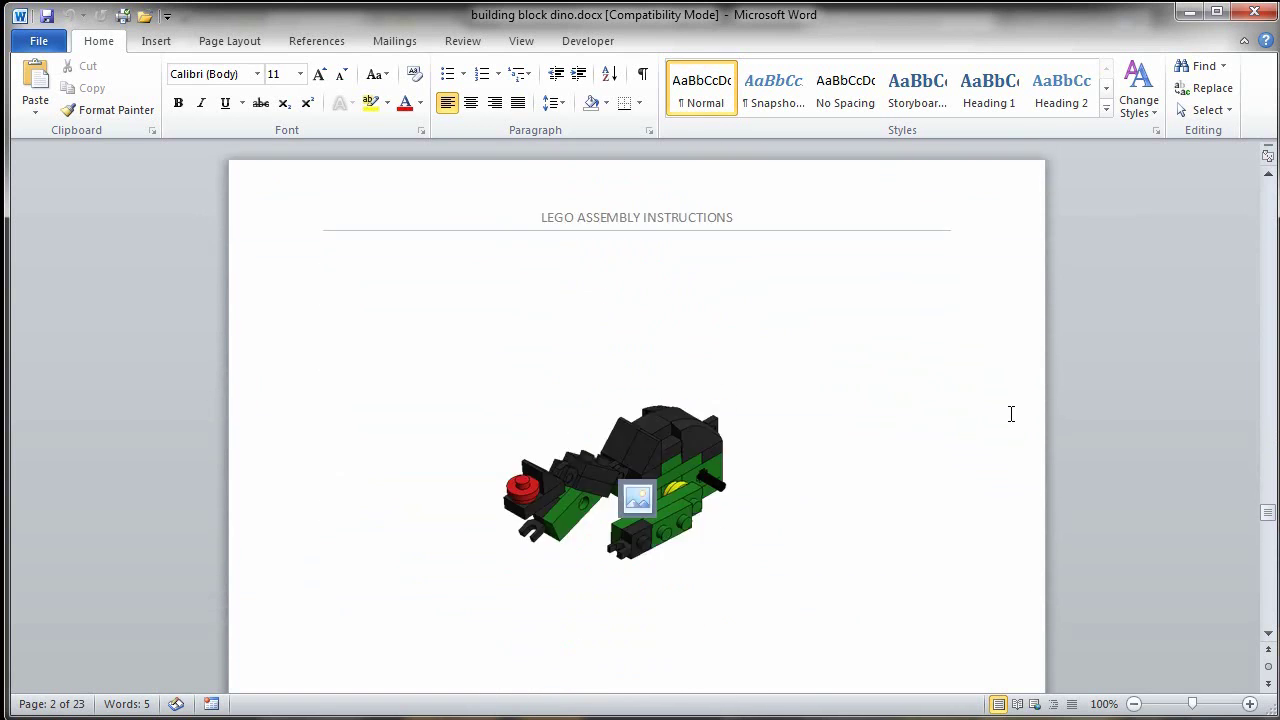
scroll(1011, 412, "down", 20)
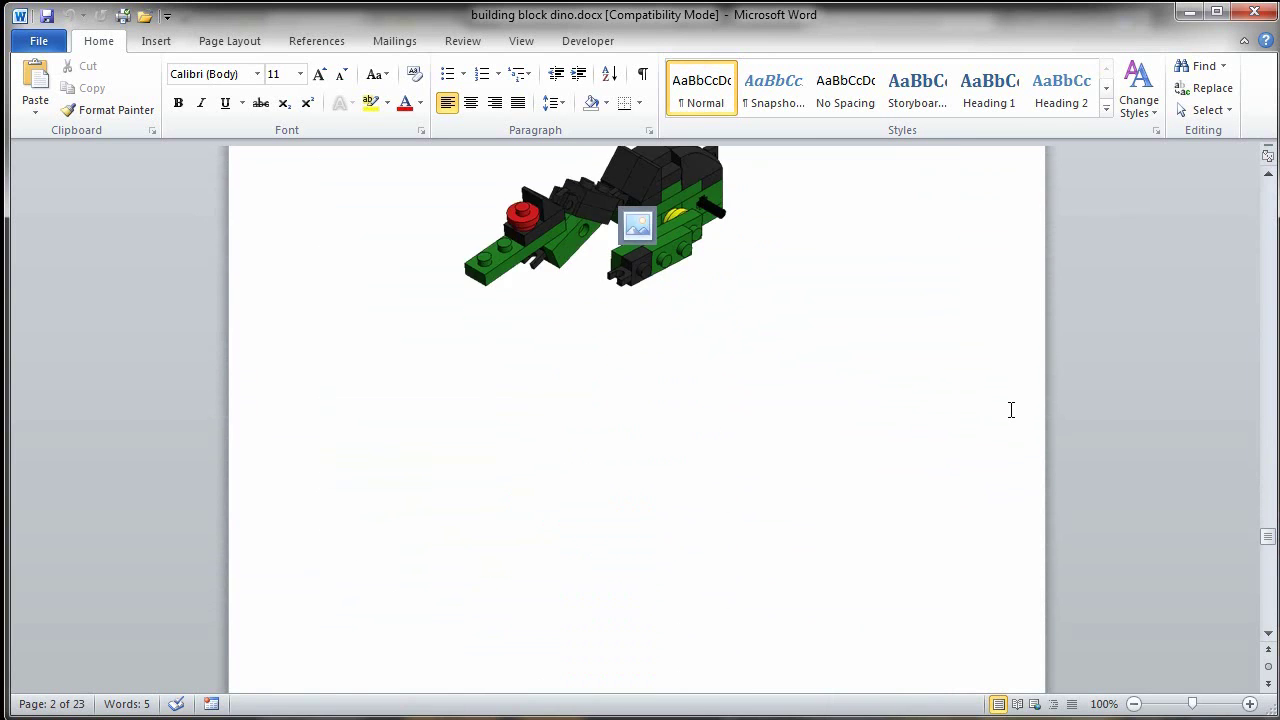
scroll(1011, 409, "down", 20)
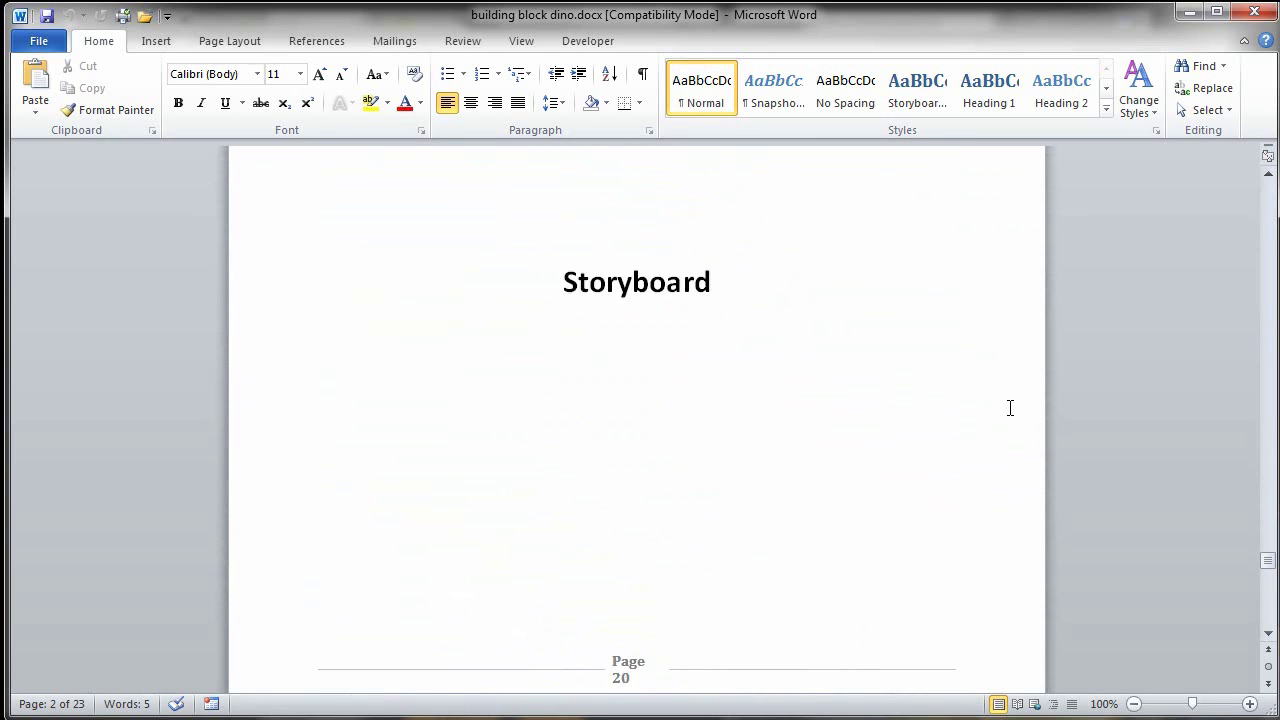
scroll(1011, 412, "down", 20)
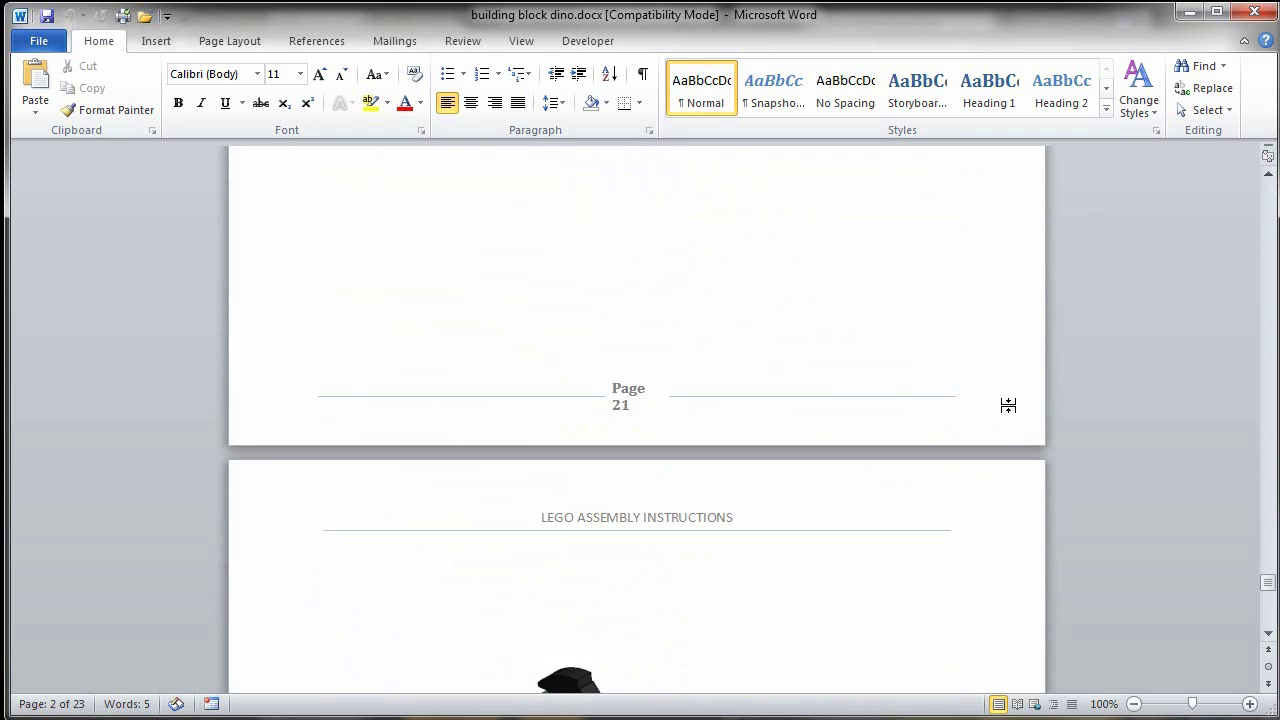
scroll(1010, 406, "down", 20)
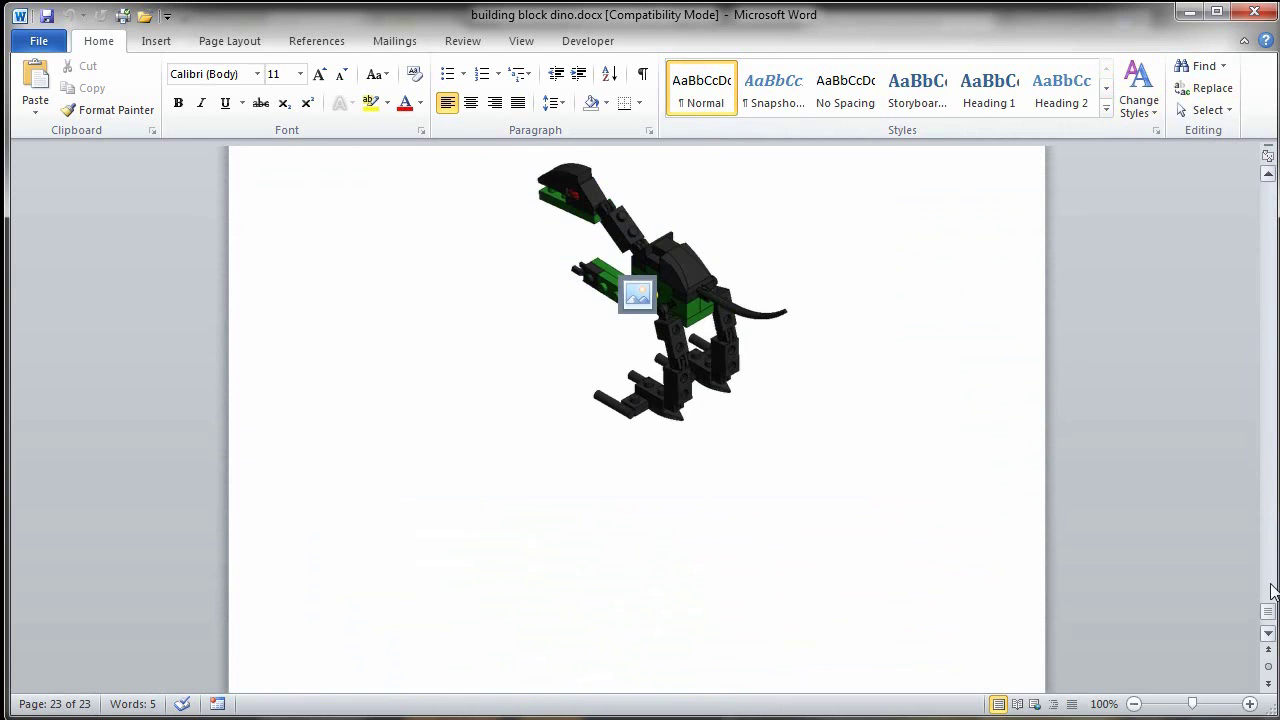
left_click_drag(1267, 611, 1270, 215)
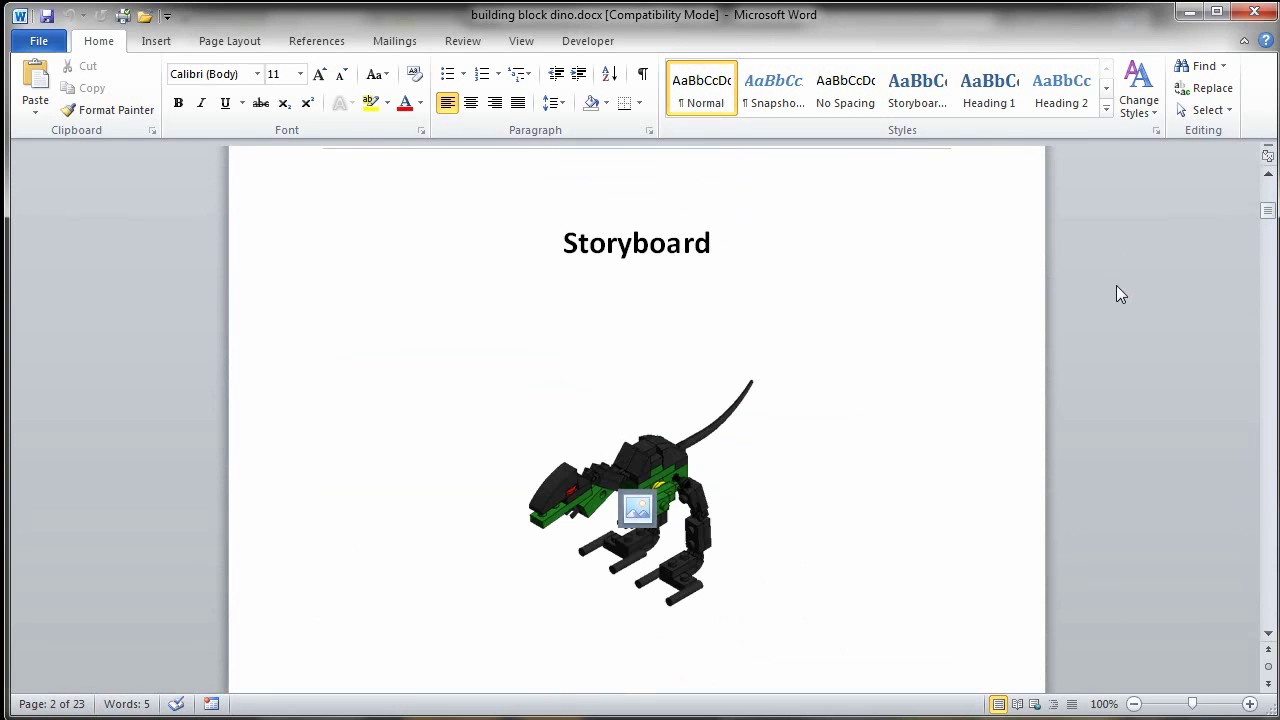